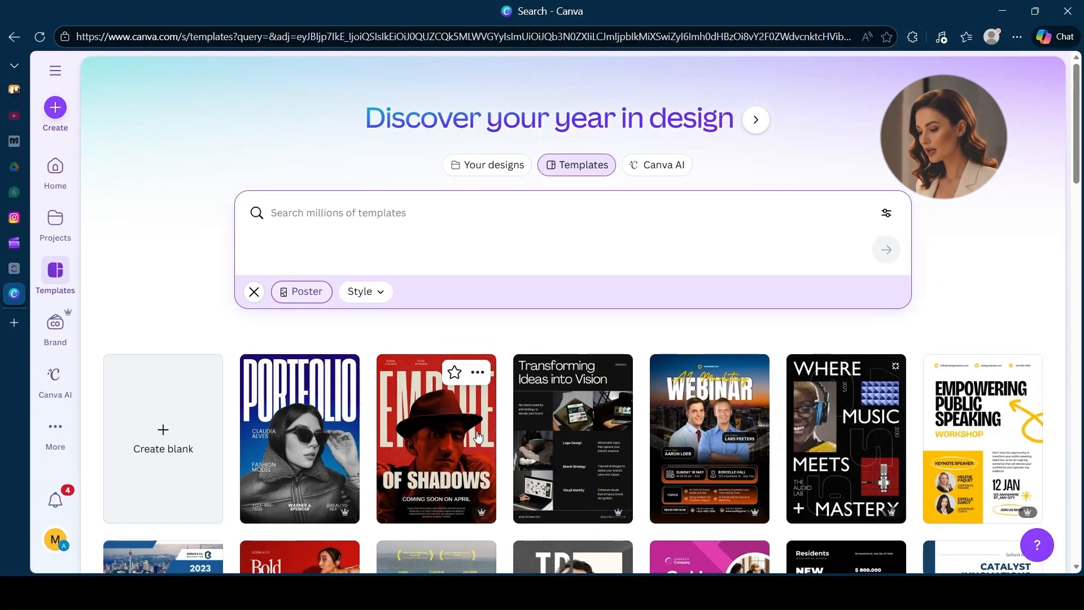
Browse the poster templates and examine the online course designs, including the Green And White Modern Online Course Poster and similar layouts
{"action": "scroll", "coordinate": [477, 437], "scroll_direction": "down", "scroll_amount": 15}
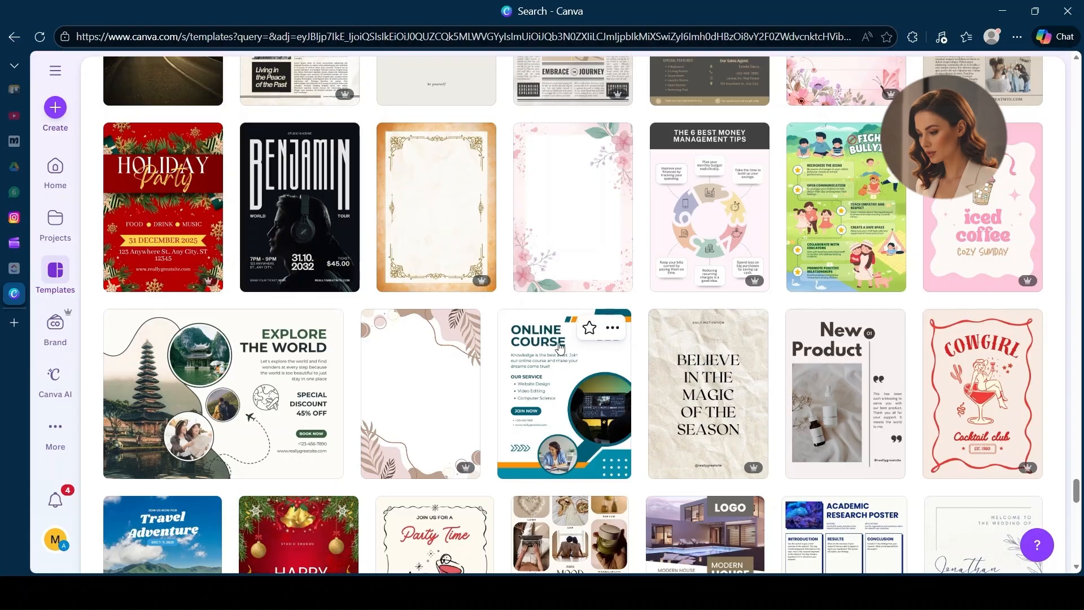
{"action": "left_click", "coordinate": [576, 382]}
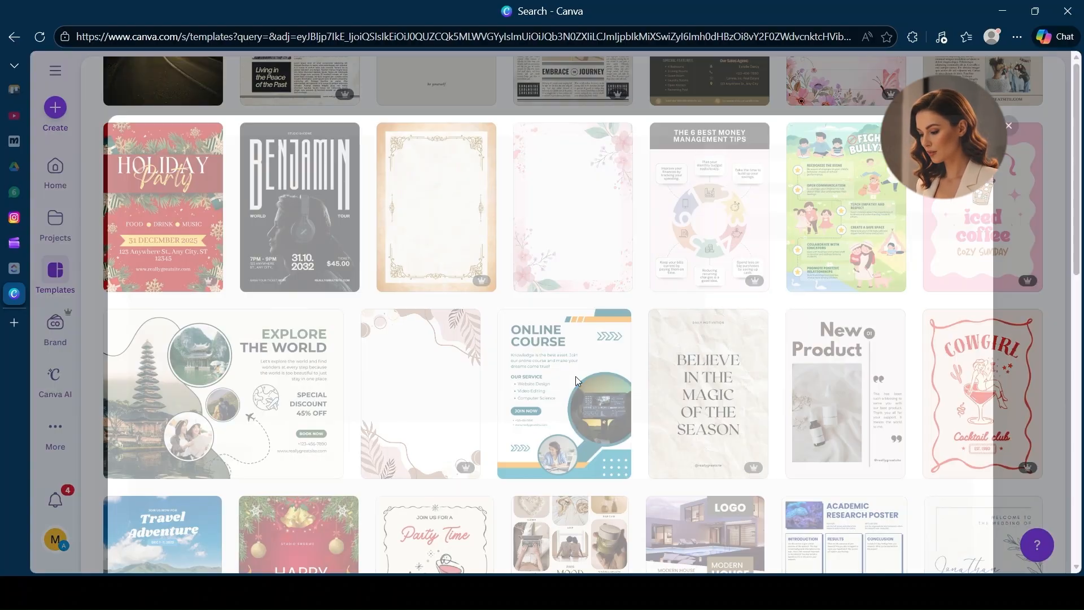
{"action": "scroll", "coordinate": [578, 381], "scroll_direction": "down", "scroll_amount": 7}
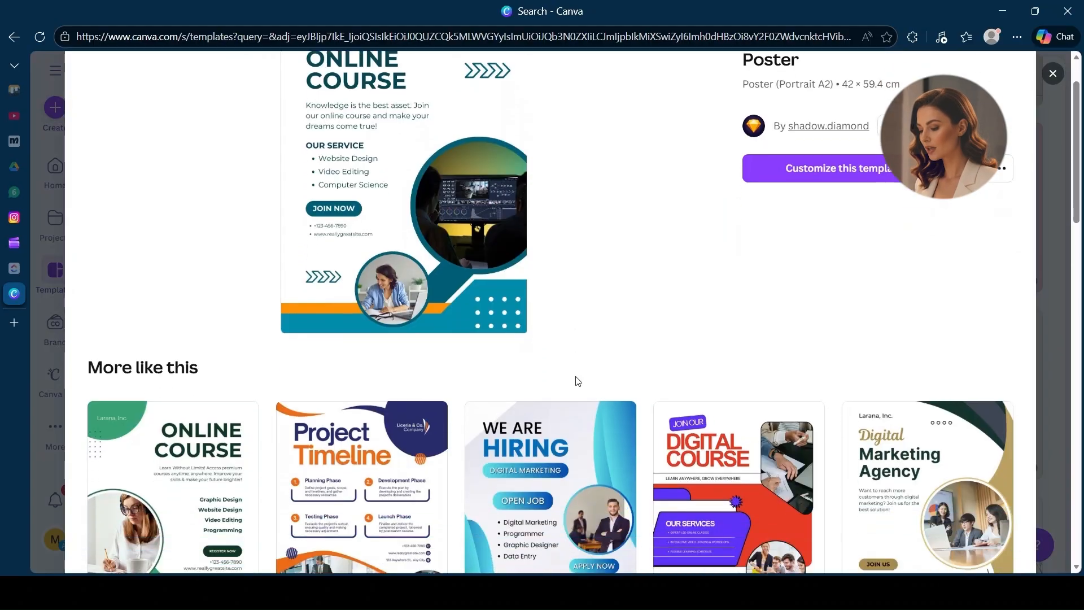
{"action": "scroll", "coordinate": [576, 382], "scroll_direction": "up", "scroll_amount": 6}
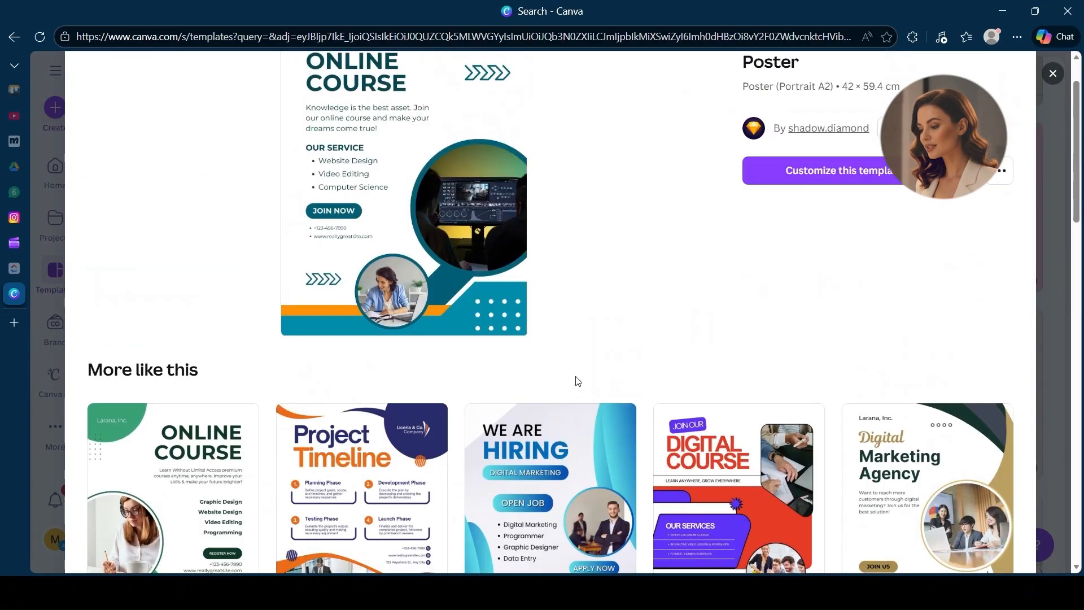
{"action": "scroll", "coordinate": [552, 398], "scroll_direction": "down", "scroll_amount": 5}
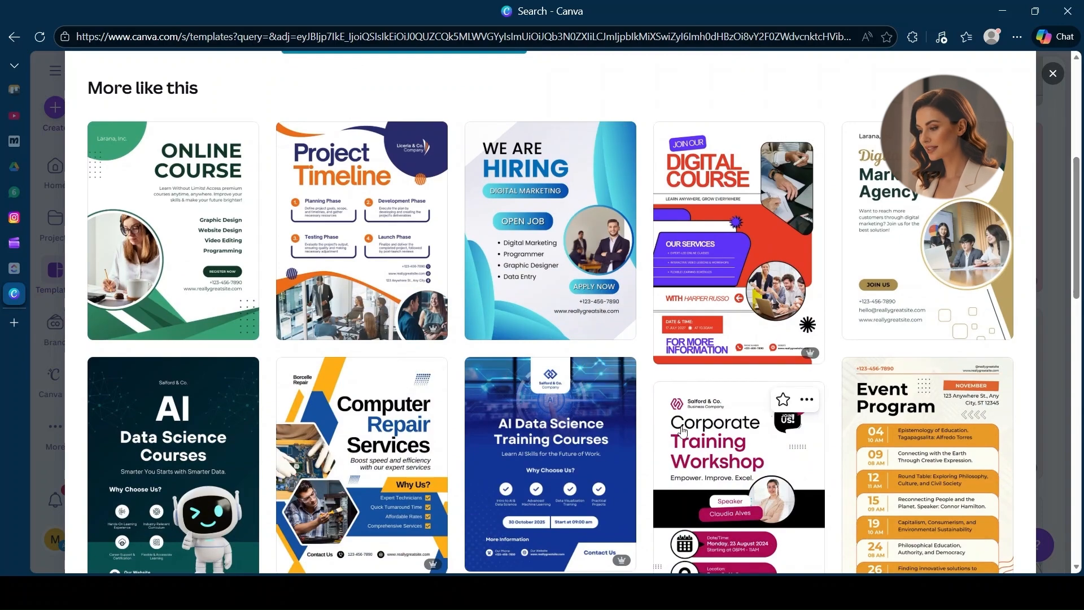
{"action": "scroll", "coordinate": [683, 432], "scroll_direction": "down", "scroll_amount": 2}
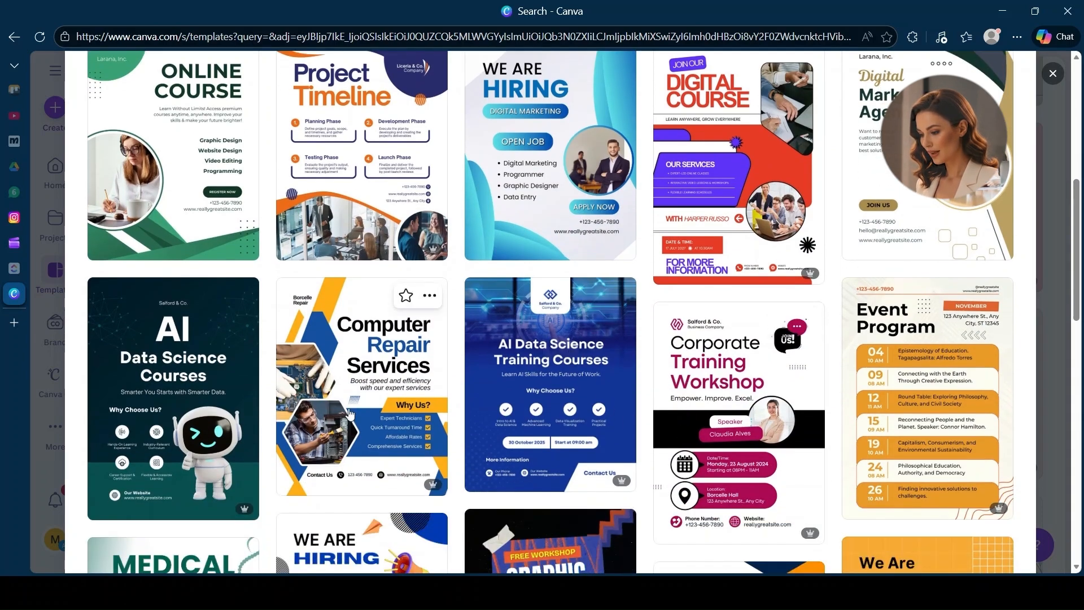
{"action": "scroll", "coordinate": [722, 330], "scroll_direction": "up", "scroll_amount": 3}
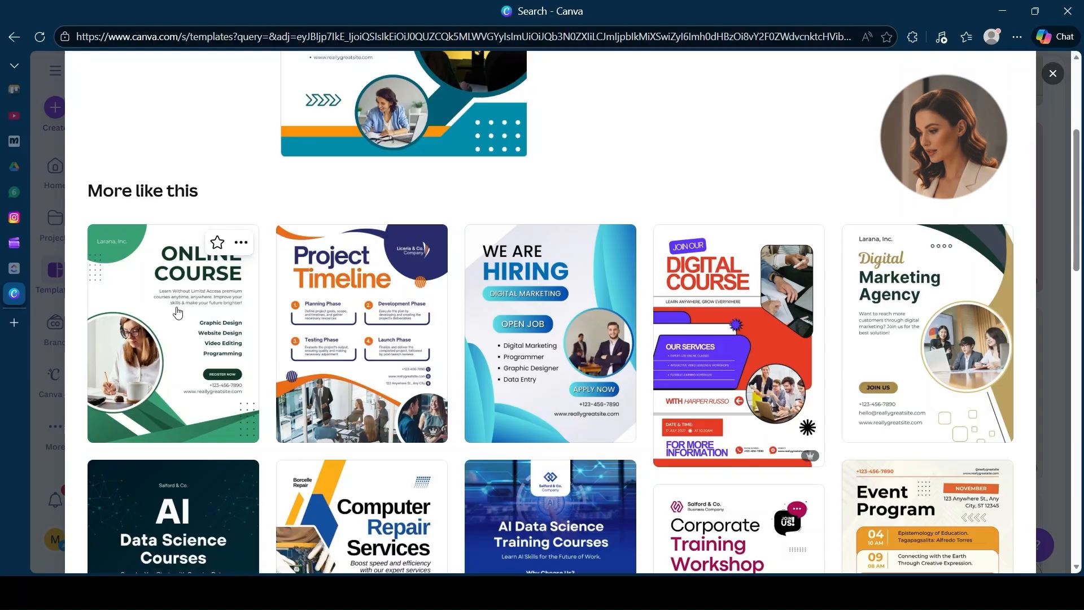
{"action": "left_click", "coordinate": [202, 314]}
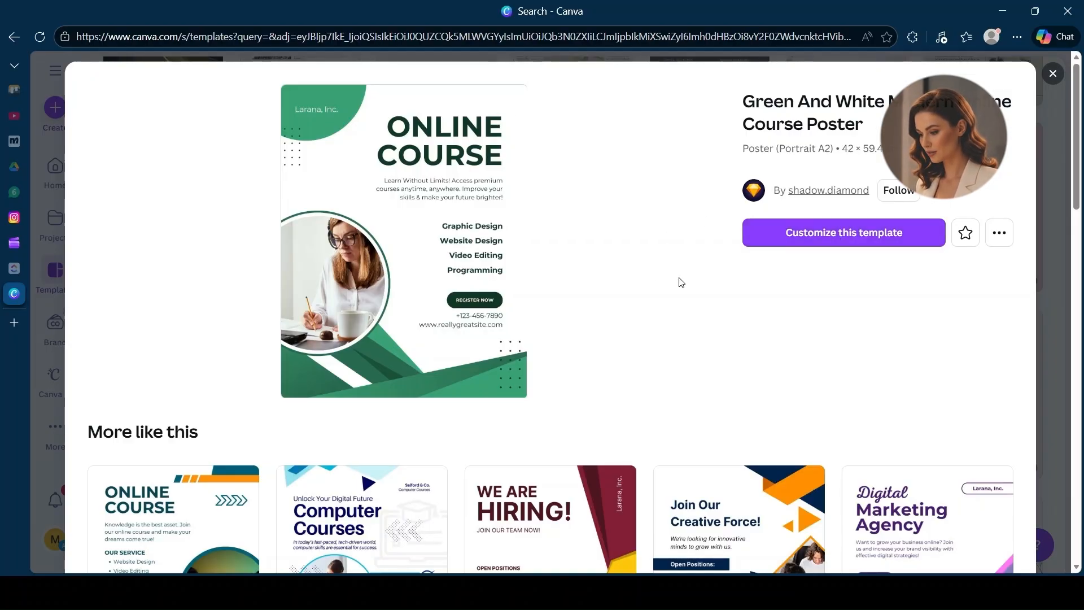
{"action": "left_click", "coordinate": [1053, 73]}
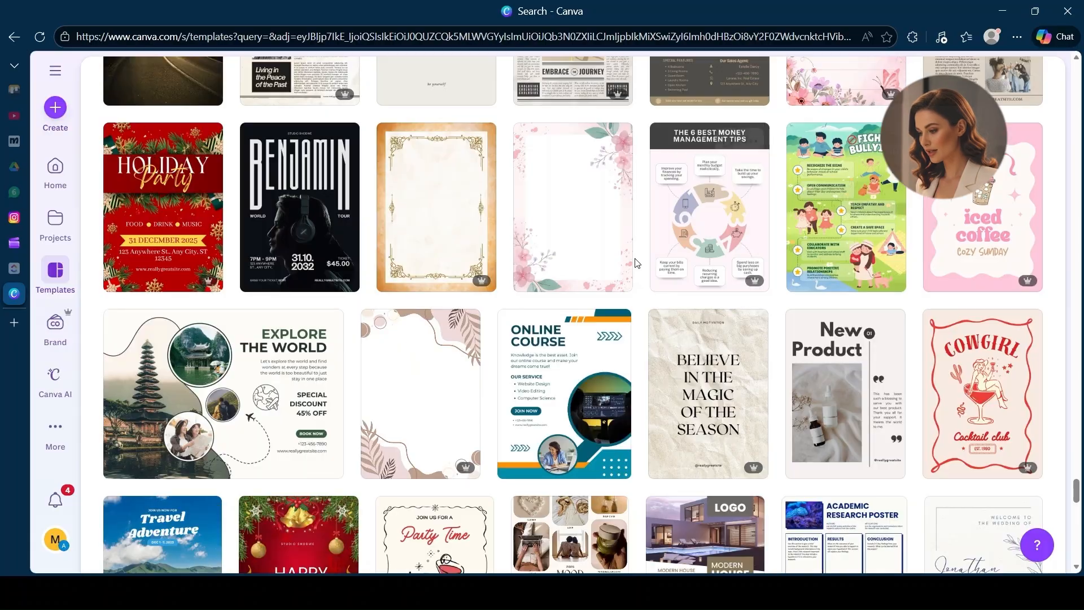
{"action": "scroll", "coordinate": [636, 263], "scroll_direction": "down", "scroll_amount": 5}
{"action": "scroll", "coordinate": [637, 263], "scroll_direction": "down", "scroll_amount": 15}
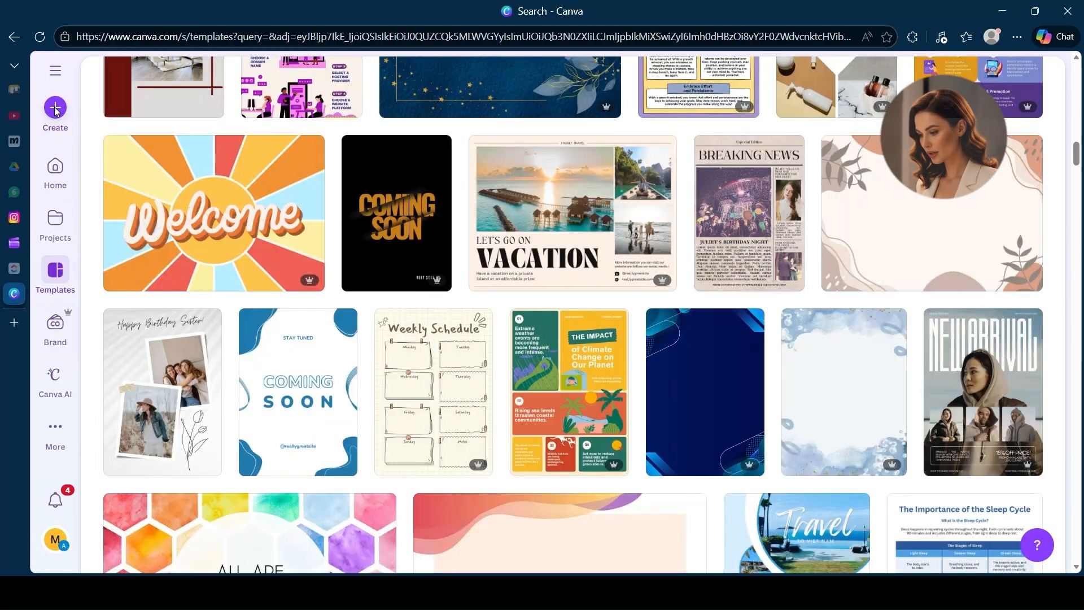
Create a new blank Poster (Portrait A2) design, 42 × 59.4 cm
{"action": "left_click", "coordinate": [56, 109]}
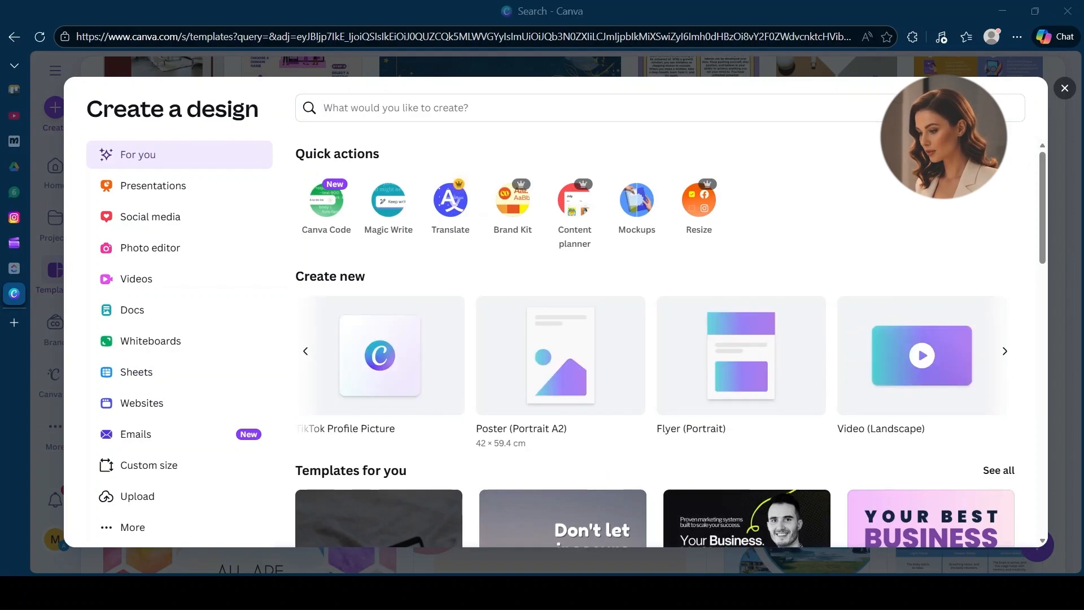
{"action": "left_click", "coordinate": [561, 360]}
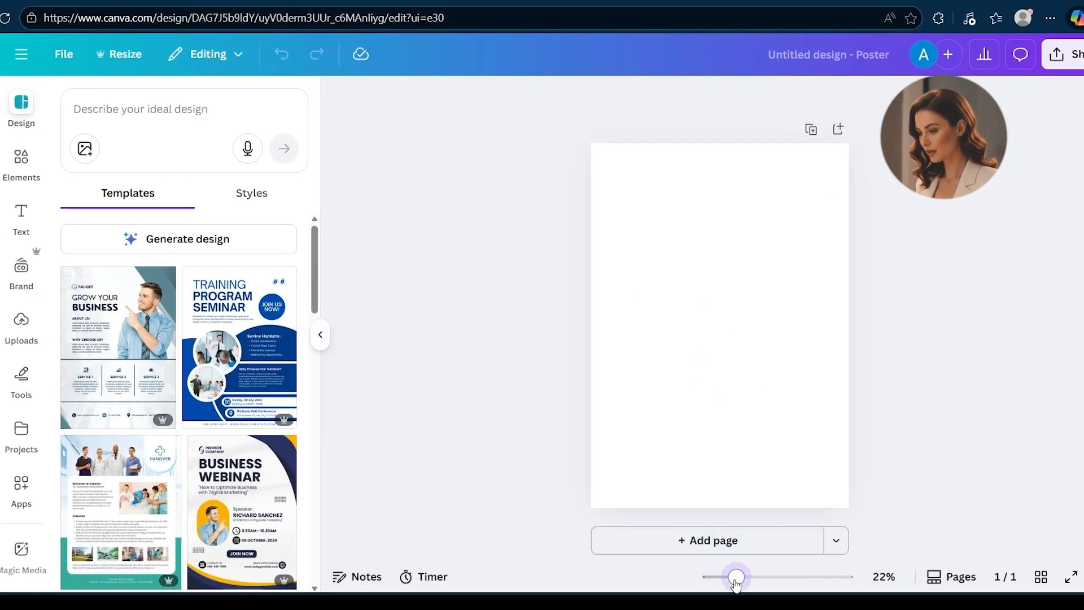
{"action": "left_click_drag", "start_coordinate": [735, 583], "coordinate": [738, 582]}
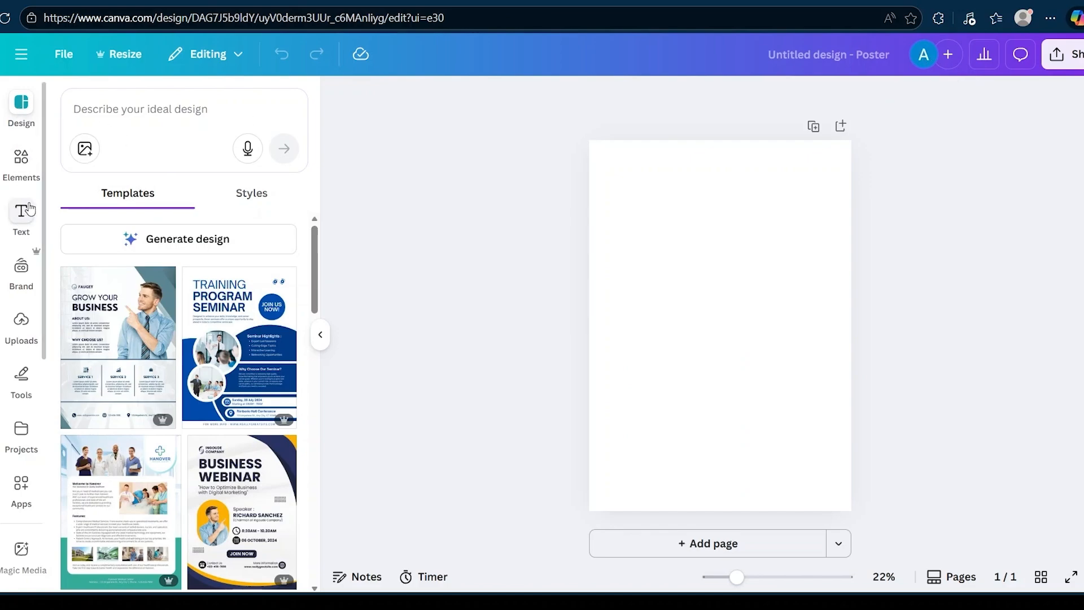
Add a text box to the middle of the poster and widen it
{"action": "left_click", "coordinate": [23, 213]}
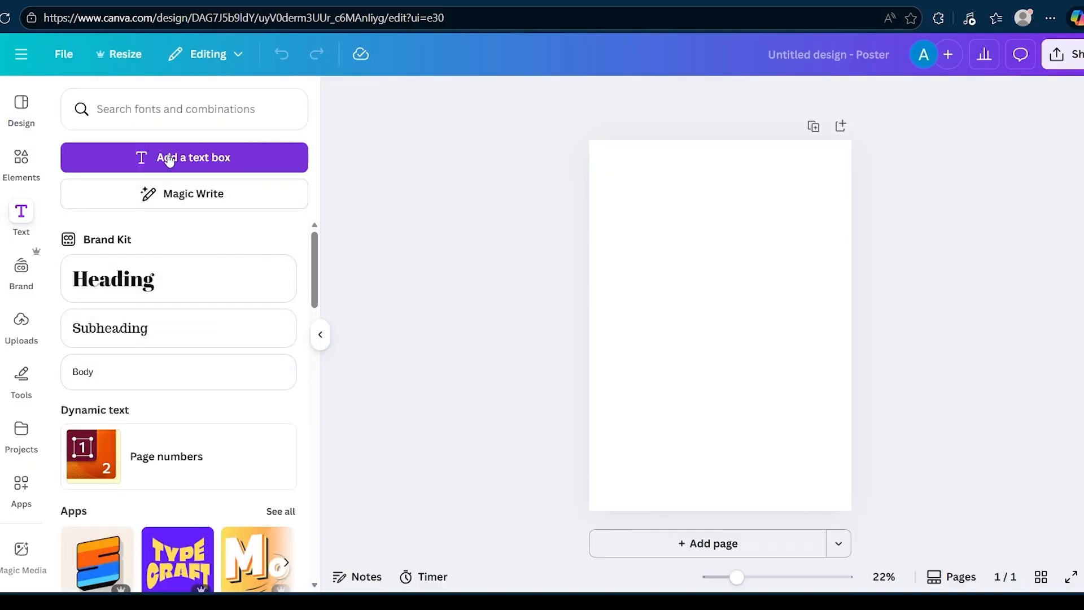
{"action": "left_click", "coordinate": [202, 157]}
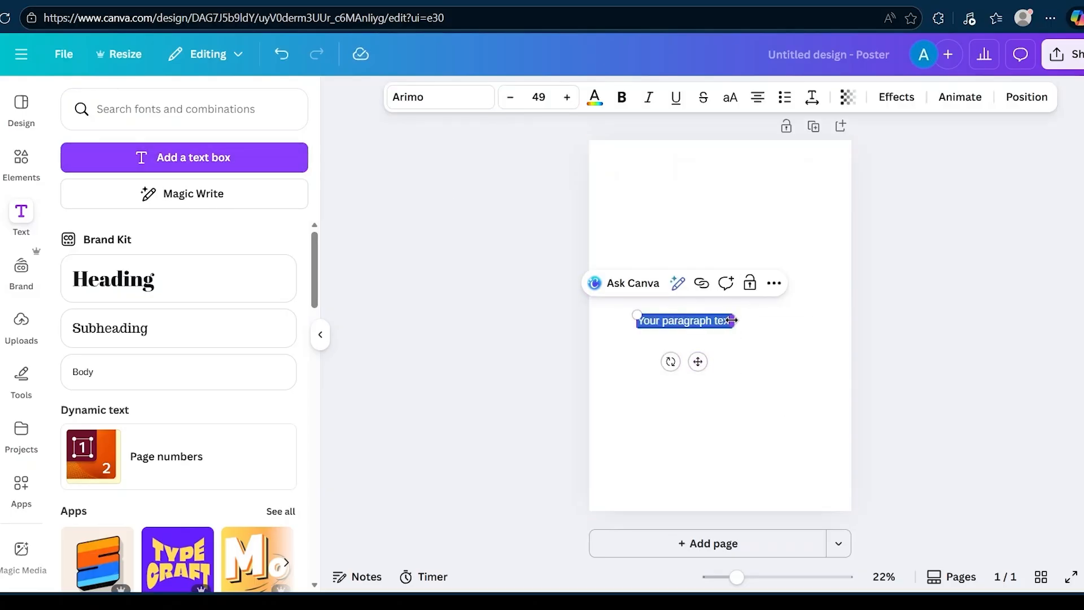
{"action": "left_click_drag", "start_coordinate": [732, 320], "coordinate": [788, 320]}
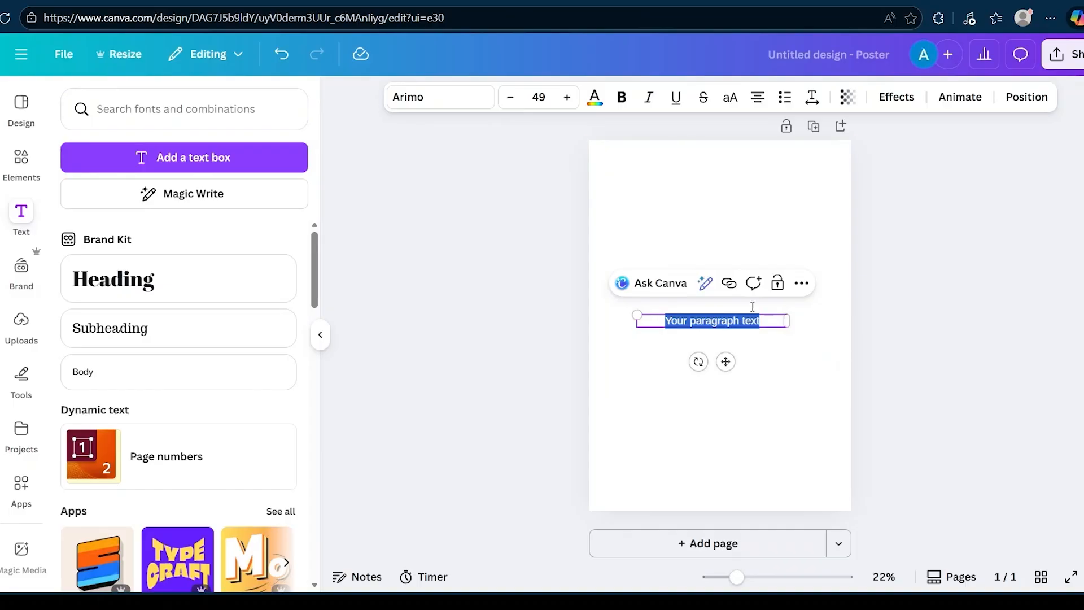
Replace the text box's placeholder text with "ONLINE COURSE"
{"action": "left_click", "coordinate": [760, 321]}
{"action": "double_click", "coordinate": [761, 322]}
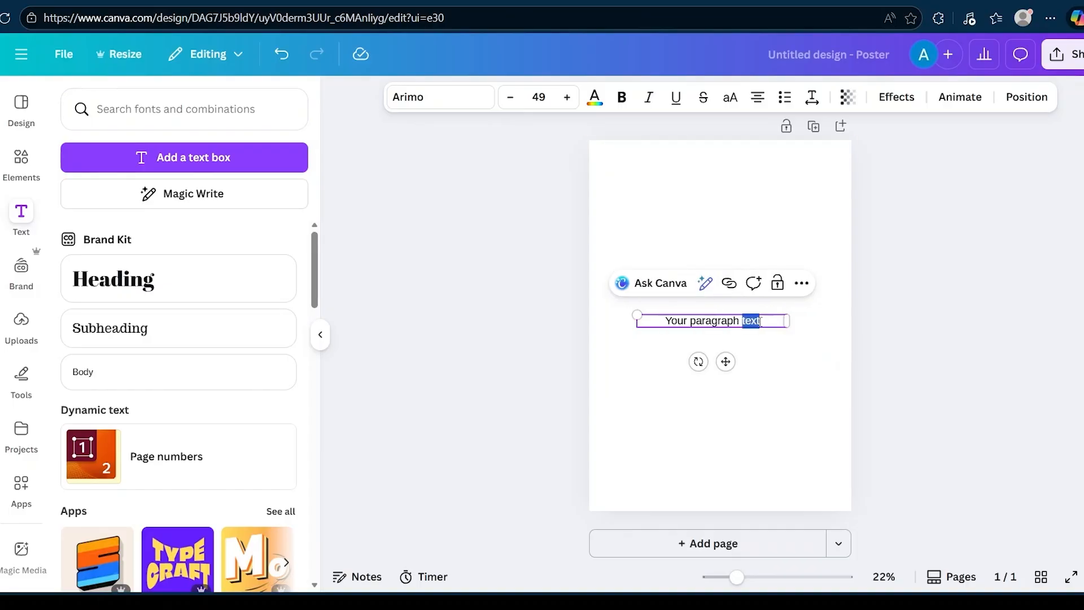
{"action": "key", "text": "BackSpace"}
{"action": "key", "text": "BackSpace"}
{"action": "key", "text": "BackSpace"}
{"action": "key", "text": "BackSpace"}
{"action": "key", "text": "BackSpace"}
{"action": "key", "text": "BackSpace"}
{"action": "key", "text": "BackSpace"}
{"action": "key", "text": "BackSpace"}
{"action": "key", "text": "BackSpace"}
{"action": "key", "text": "BackSpace"}
{"action": "key", "text": "BackSpace"}
{"action": "key", "text": "BackSpace"}
{"action": "key", "text": "BackSpace"}
{"action": "key", "text": "BackSpace"}
{"action": "key", "text": "BackSpace"}
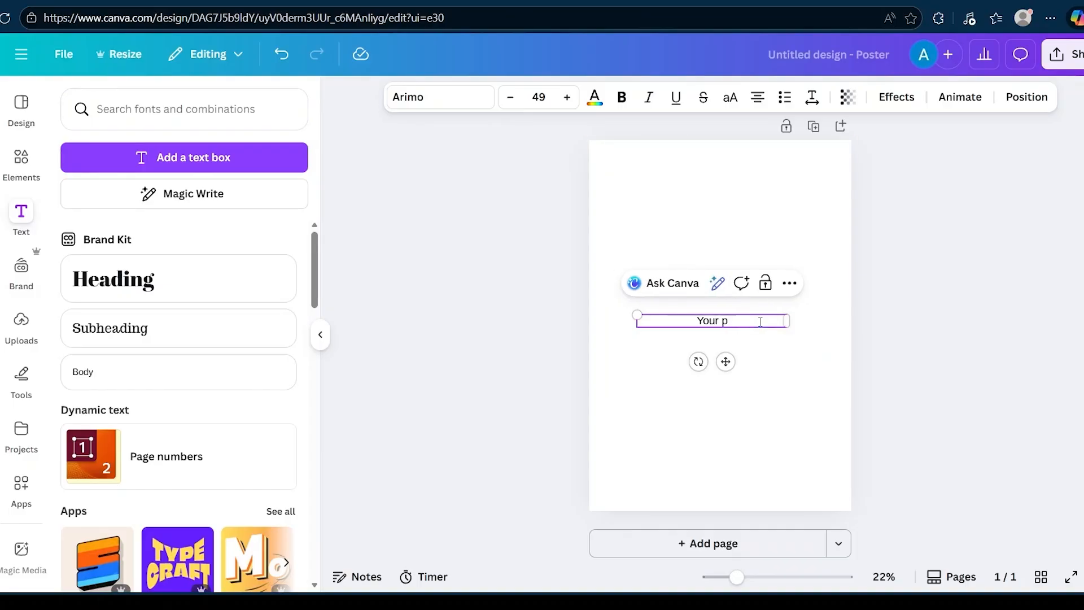
{"action": "key", "text": "BackSpace"}
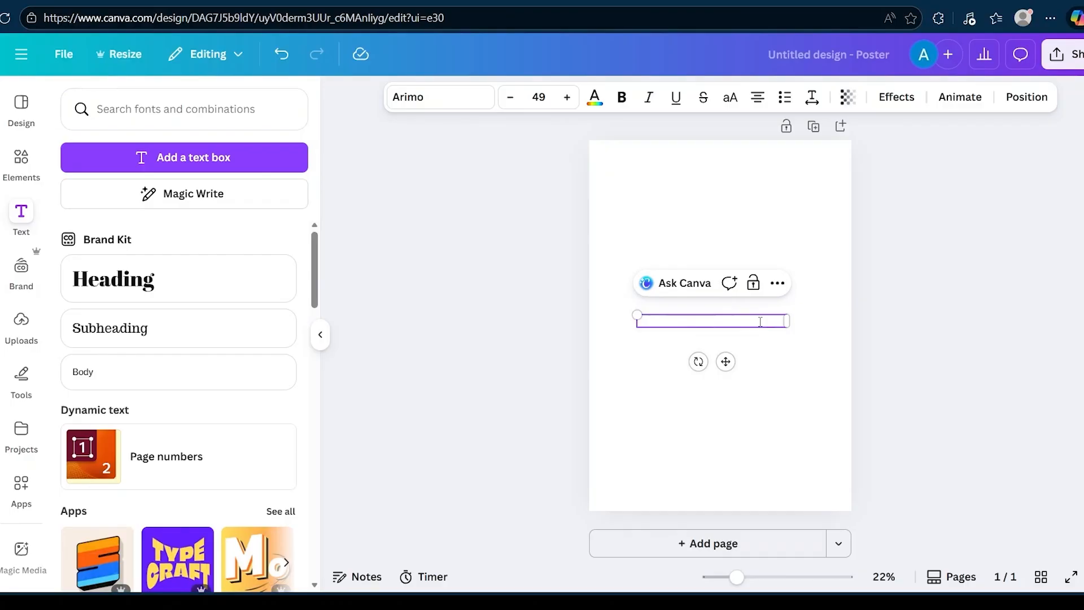
{"action": "type", "text": "ONLINE COURSE"}
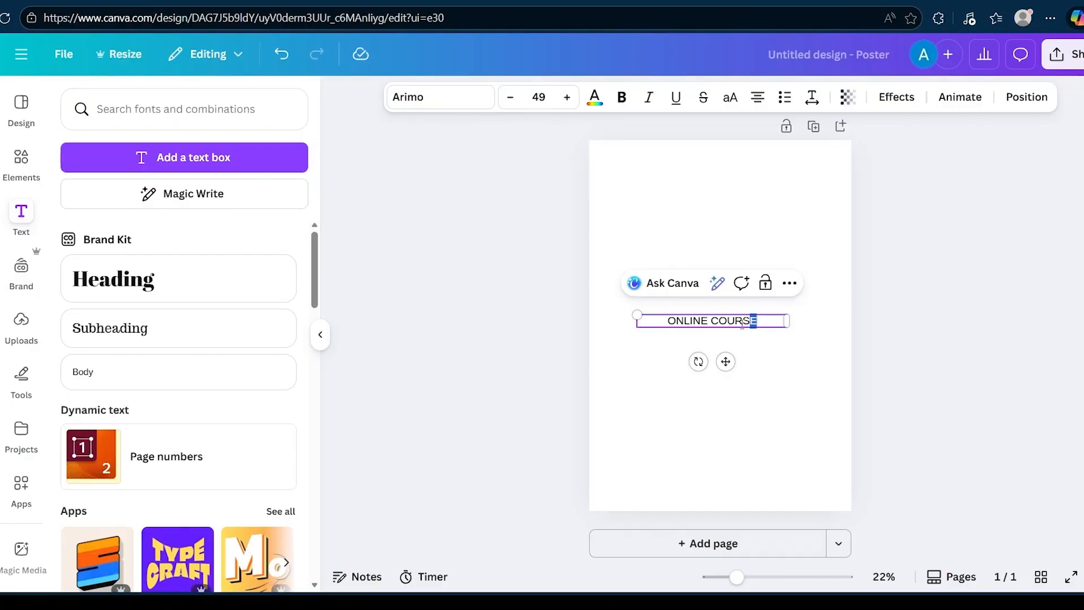
Change the font of the whole "ONLINE COURSE" text to Impact Regular from the uploaded fonts
{"action": "left_click_drag", "start_coordinate": [742, 324], "coordinate": [662, 334]}
{"action": "left_click", "coordinate": [433, 107]}
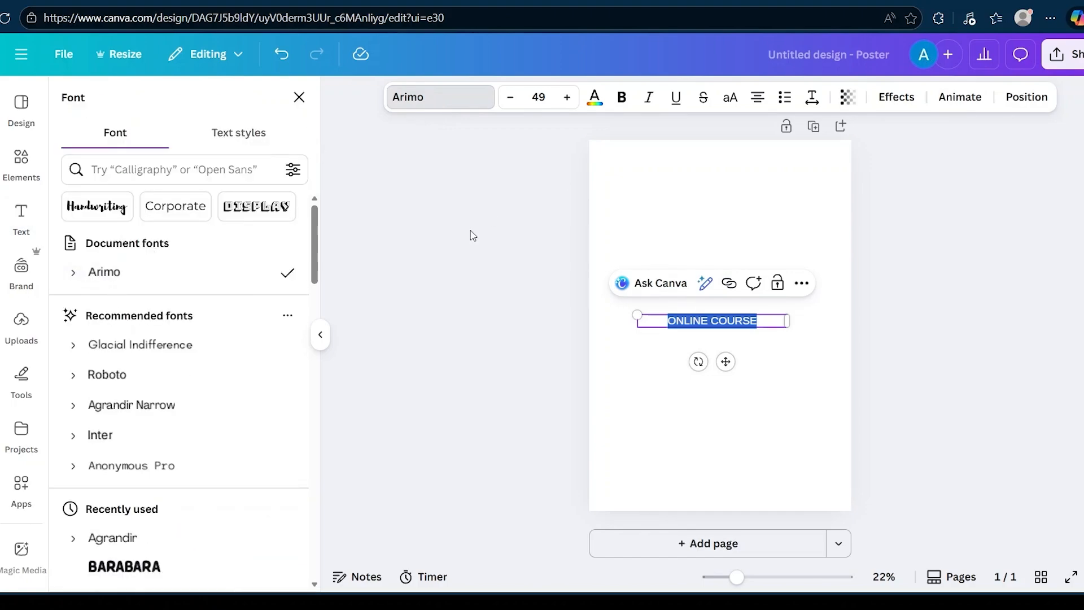
{"action": "left_click", "coordinate": [426, 99]}
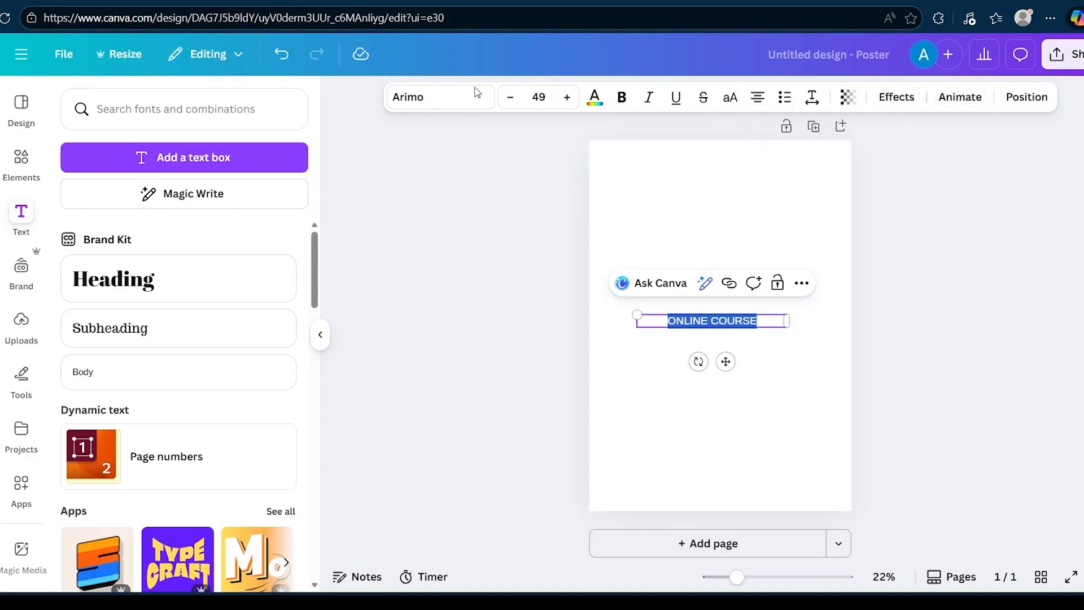
{"action": "left_click", "coordinate": [440, 97]}
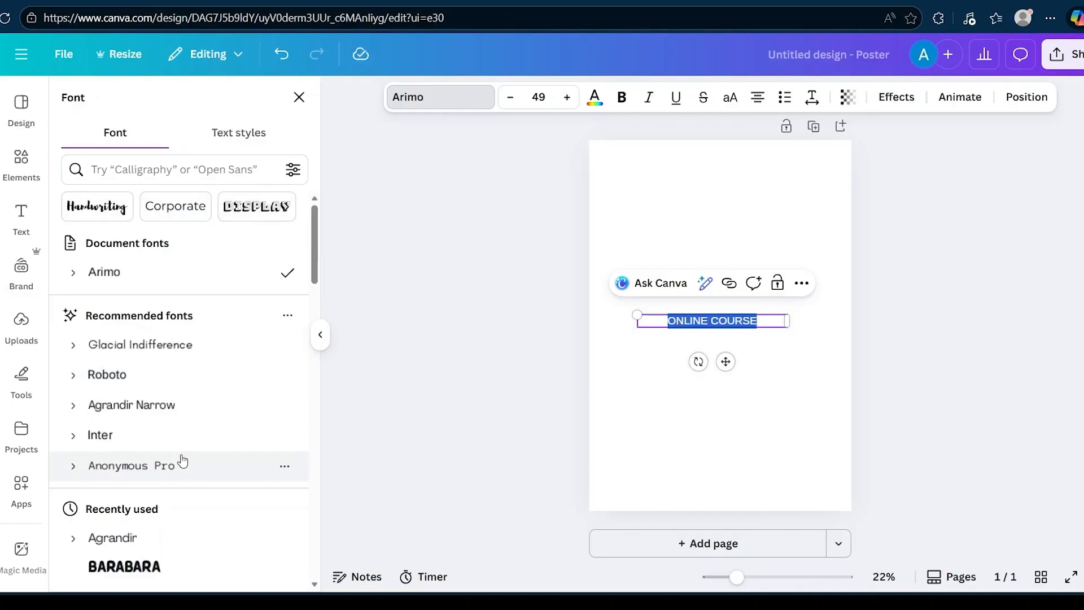
{"action": "scroll", "coordinate": [189, 380], "scroll_direction": "down", "scroll_amount": 7}
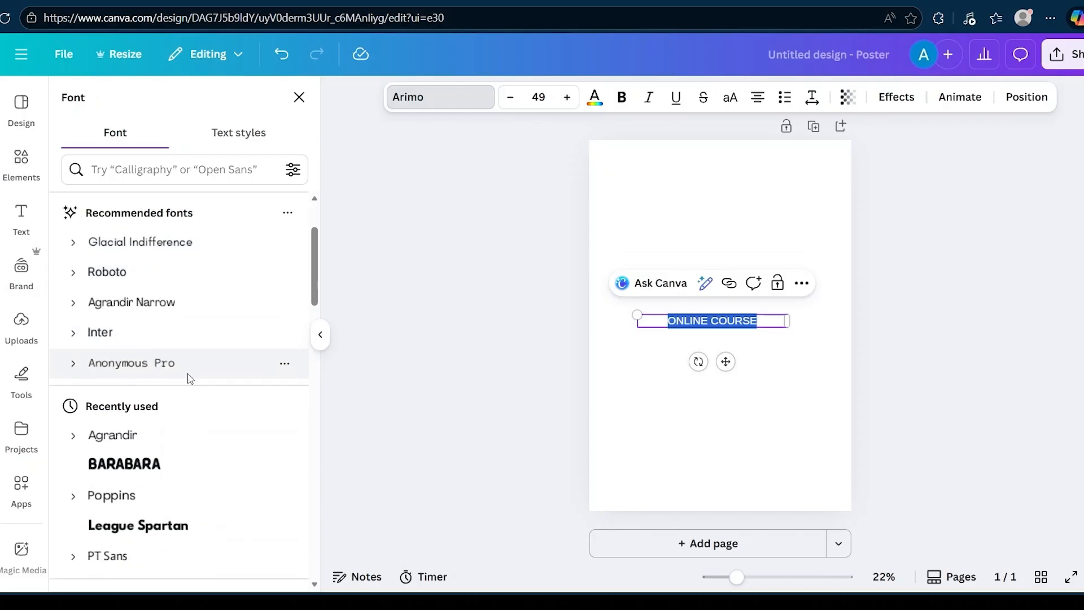
{"action": "scroll", "coordinate": [189, 380], "scroll_direction": "down", "scroll_amount": 5}
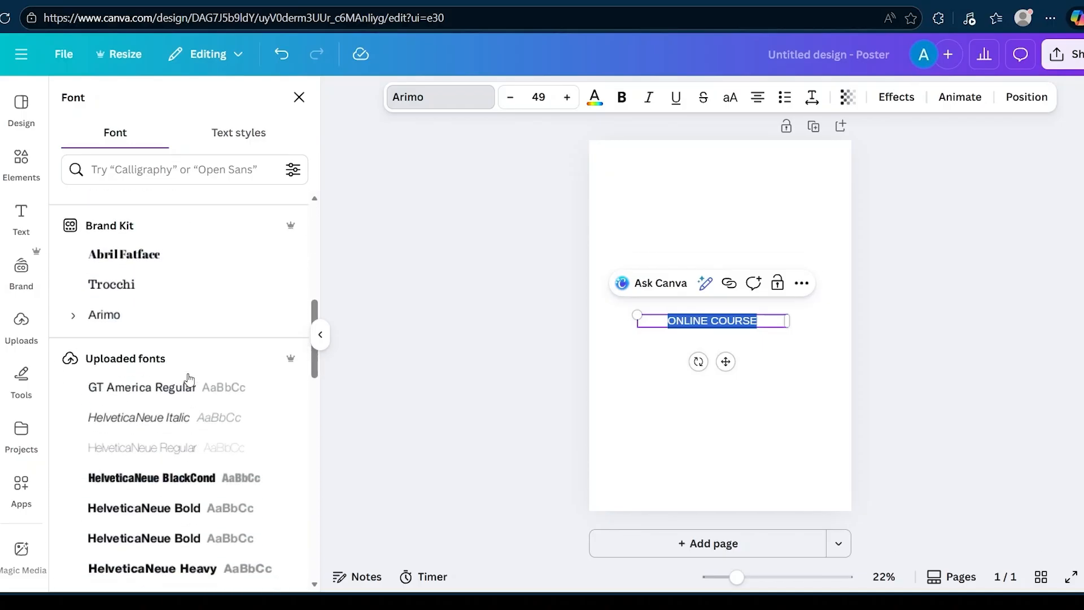
{"action": "scroll", "coordinate": [190, 380], "scroll_direction": "down", "scroll_amount": 4}
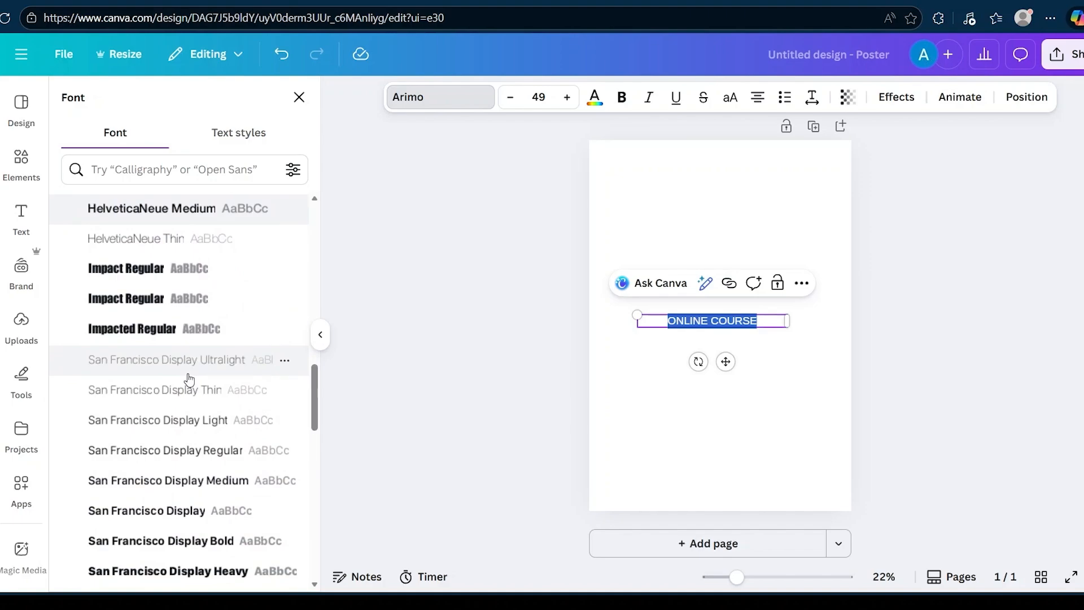
{"action": "left_click", "coordinate": [138, 269]}
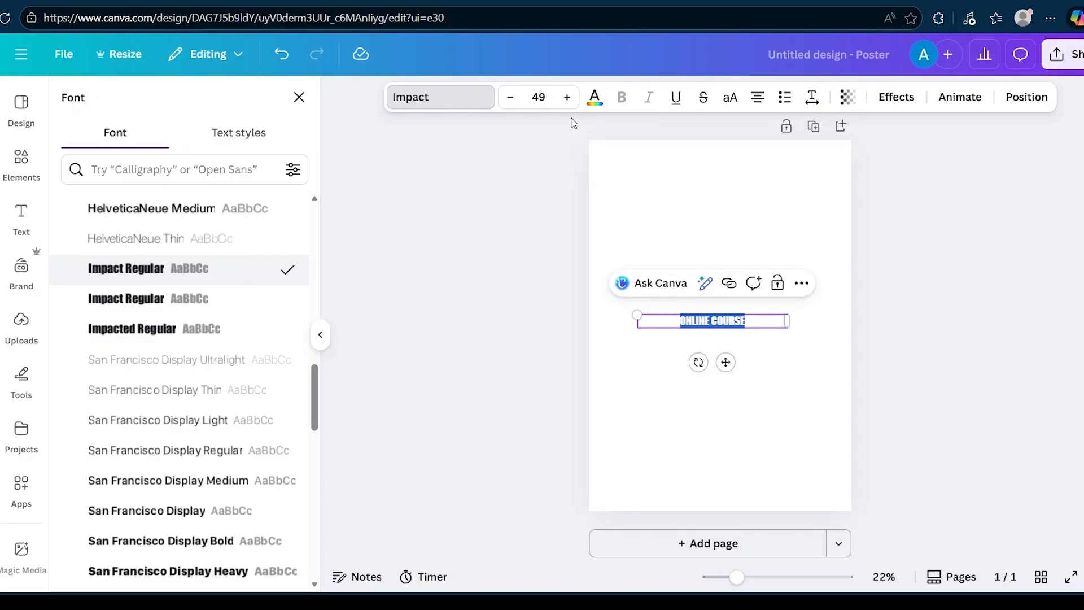
Enlarge the "ONLINE COURSE" heading to font size 127, scaling its text box along with it
{"action": "left_click", "coordinate": [567, 97]}
{"action": "left_click", "coordinate": [568, 97]}
{"action": "left_click", "coordinate": [568, 97]}
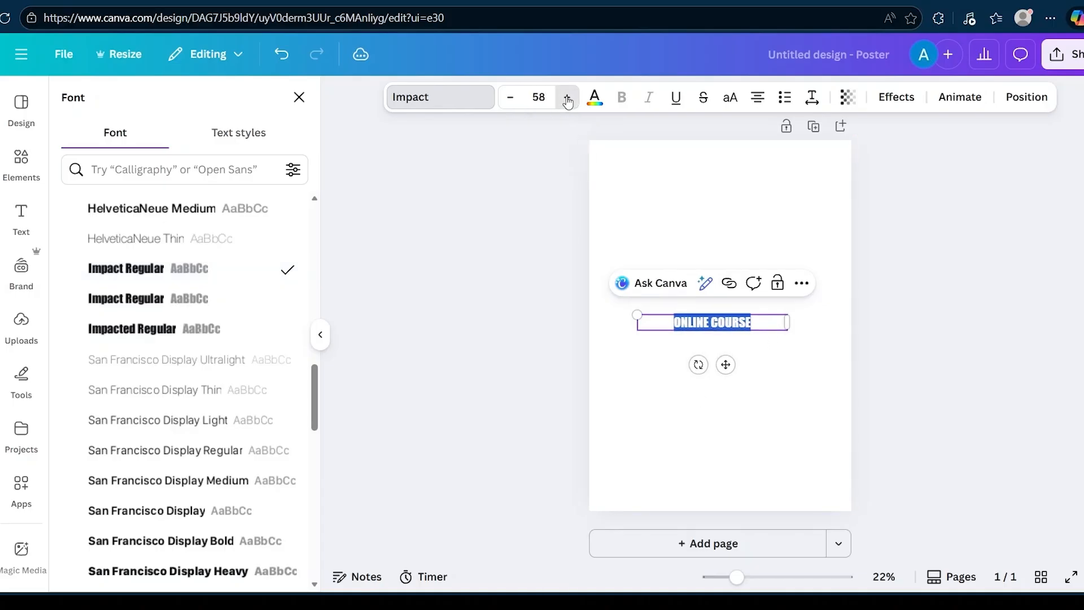
{"action": "left_click", "coordinate": [567, 97]}
{"action": "left_click", "coordinate": [568, 97]}
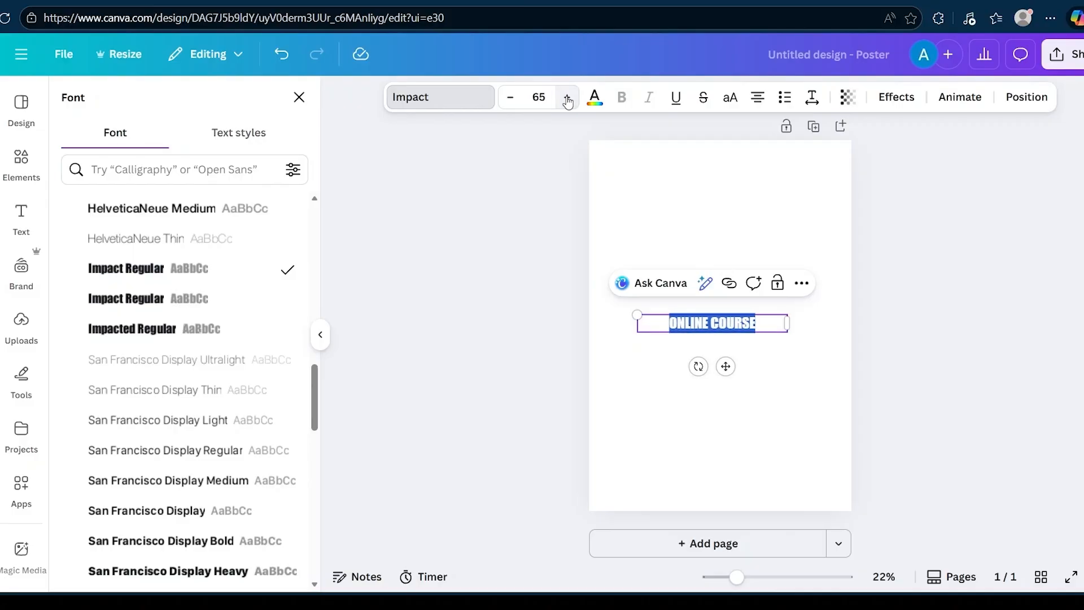
{"action": "left_click", "coordinate": [567, 97]}
{"action": "left_click", "coordinate": [567, 98]}
{"action": "left_click", "coordinate": [568, 97]}
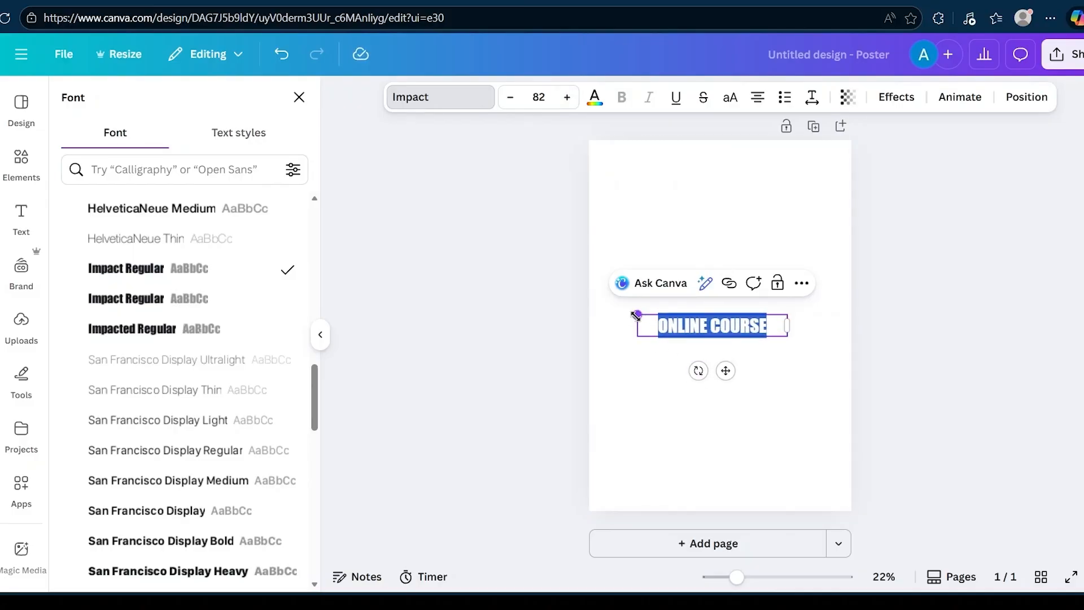
{"action": "left_click_drag", "start_coordinate": [636, 314], "coordinate": [572, 181]}
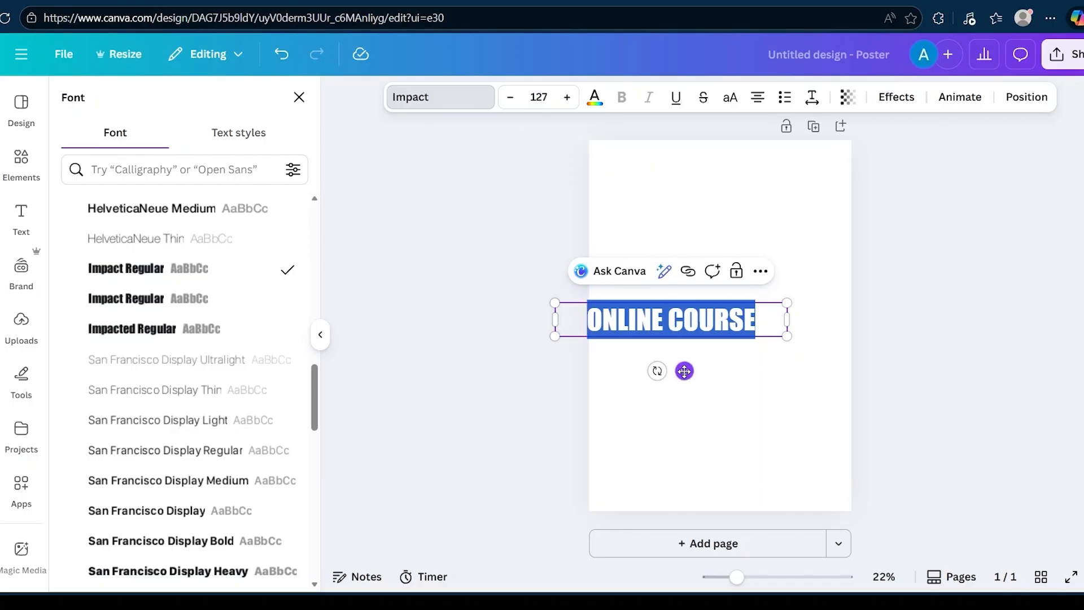
Move the "ONLINE COURSE" heading to the upper right of the poster, slightly below the page's top edge
{"action": "left_click_drag", "start_coordinate": [684, 371], "coordinate": [760, 226]}
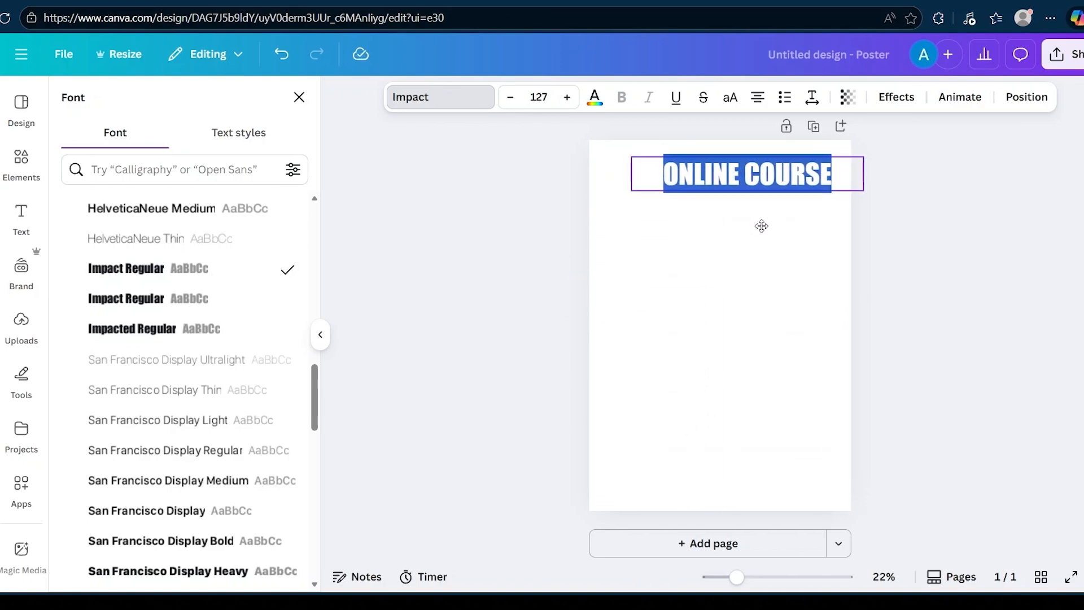
{"action": "left_click", "coordinate": [721, 293]}
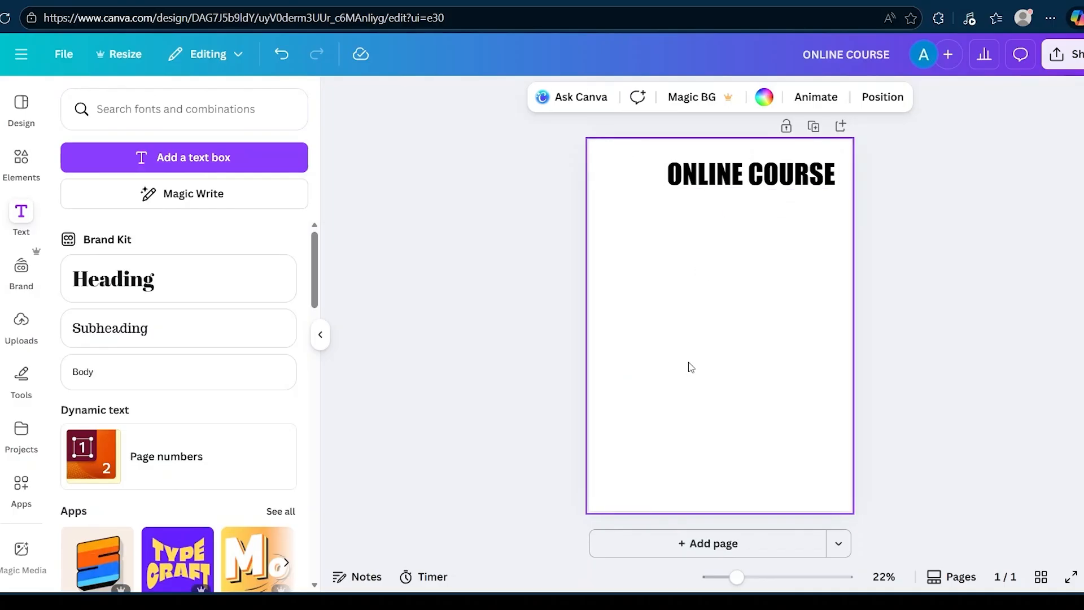
{"action": "left_click", "coordinate": [739, 175]}
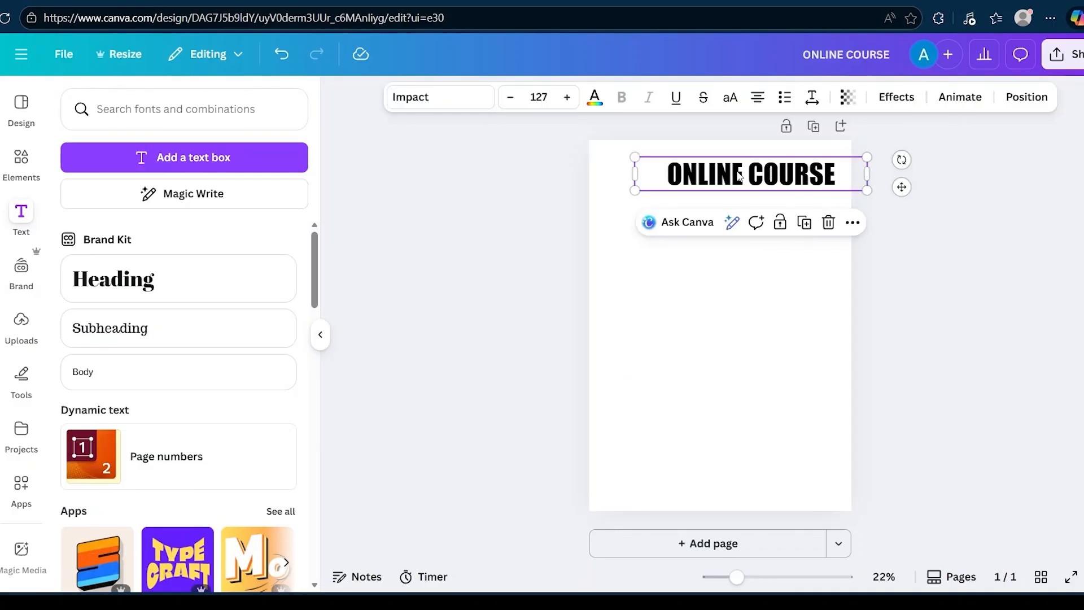
{"action": "left_click_drag", "start_coordinate": [738, 175], "coordinate": [743, 195]}
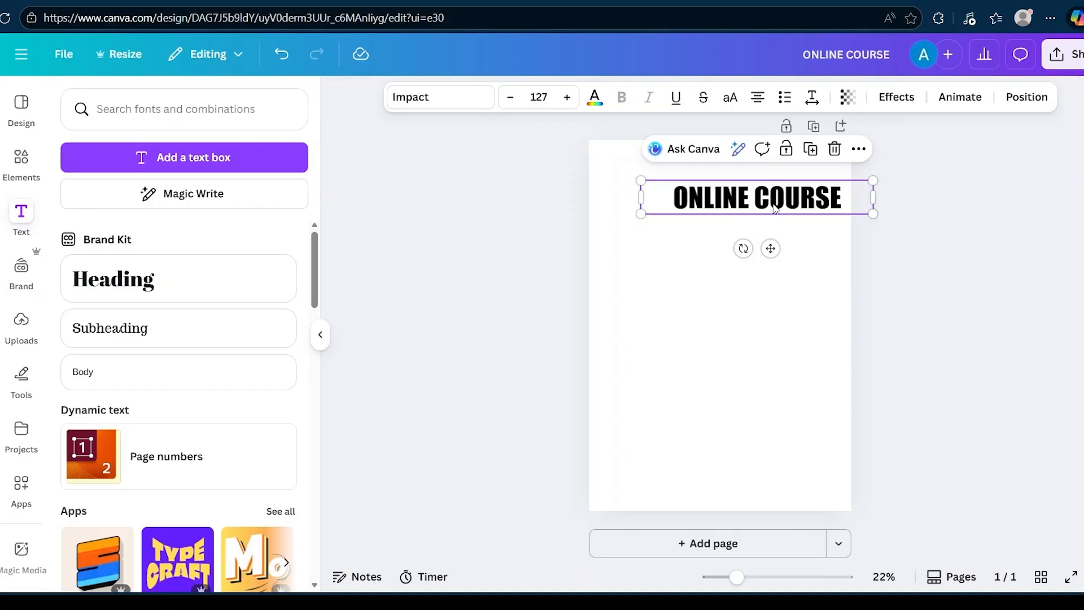
Add a subheading text box mid-page, enlarge its text to font size 65.5, and widen the box
{"action": "left_click", "coordinate": [676, 264]}
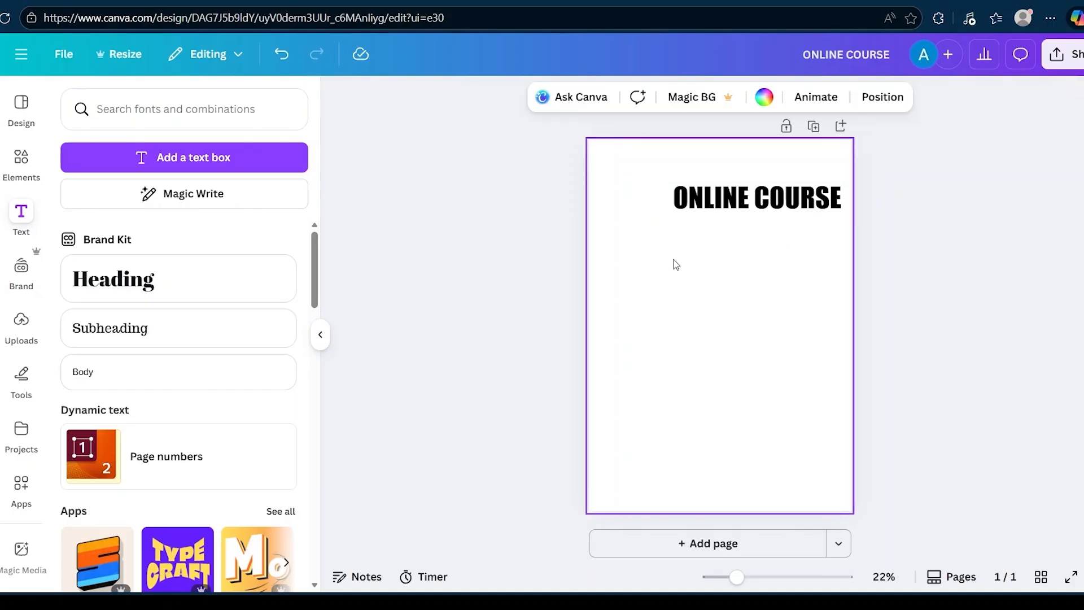
{"action": "left_click", "coordinate": [115, 337]}
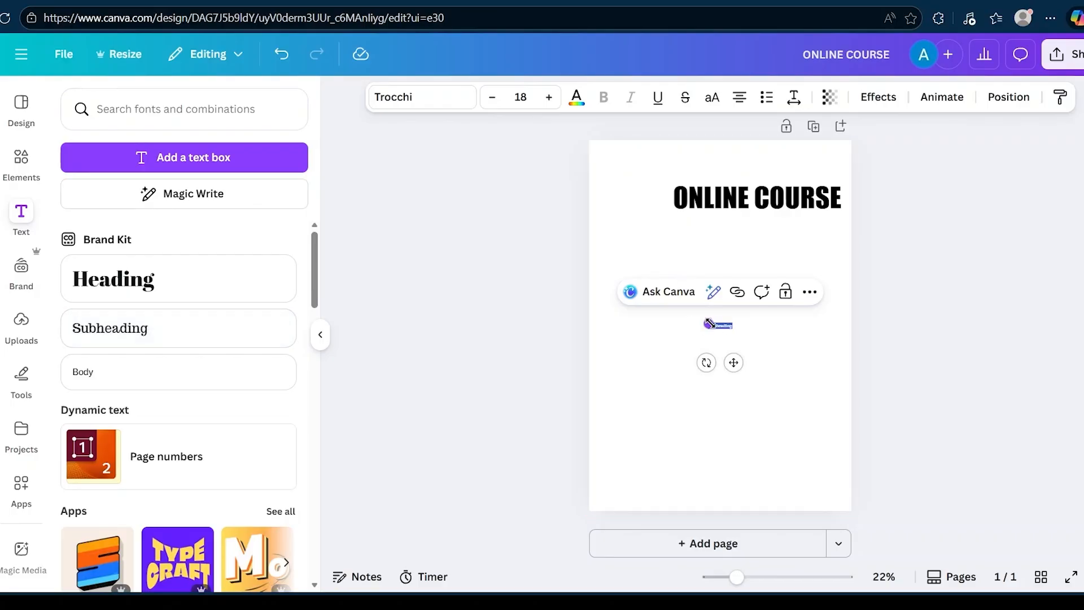
{"action": "left_click_drag", "start_coordinate": [708, 323], "coordinate": [651, 290]}
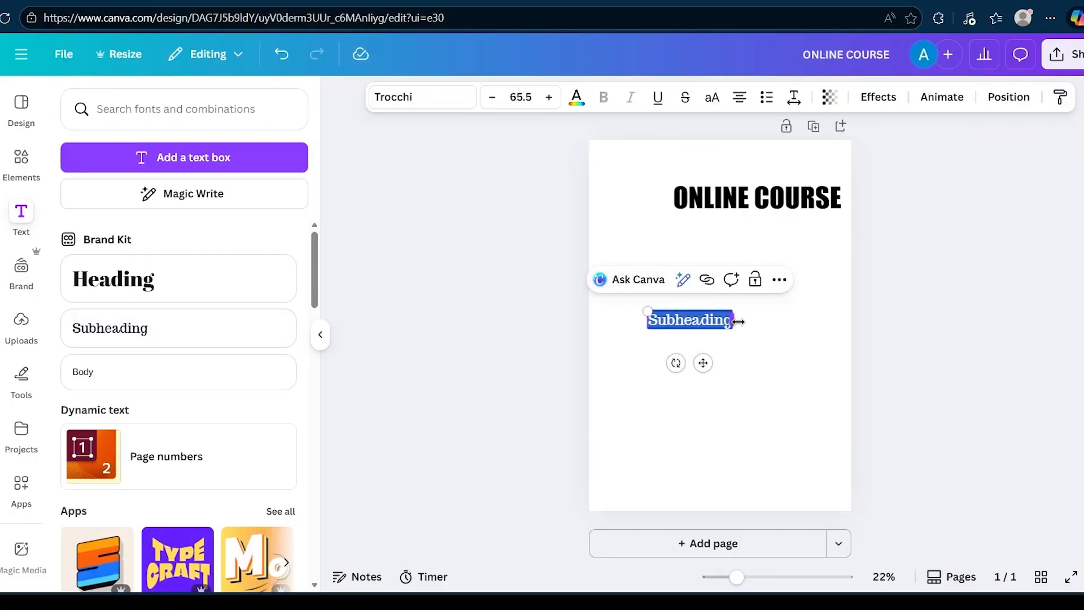
{"action": "left_click_drag", "start_coordinate": [731, 318], "coordinate": [816, 321]}
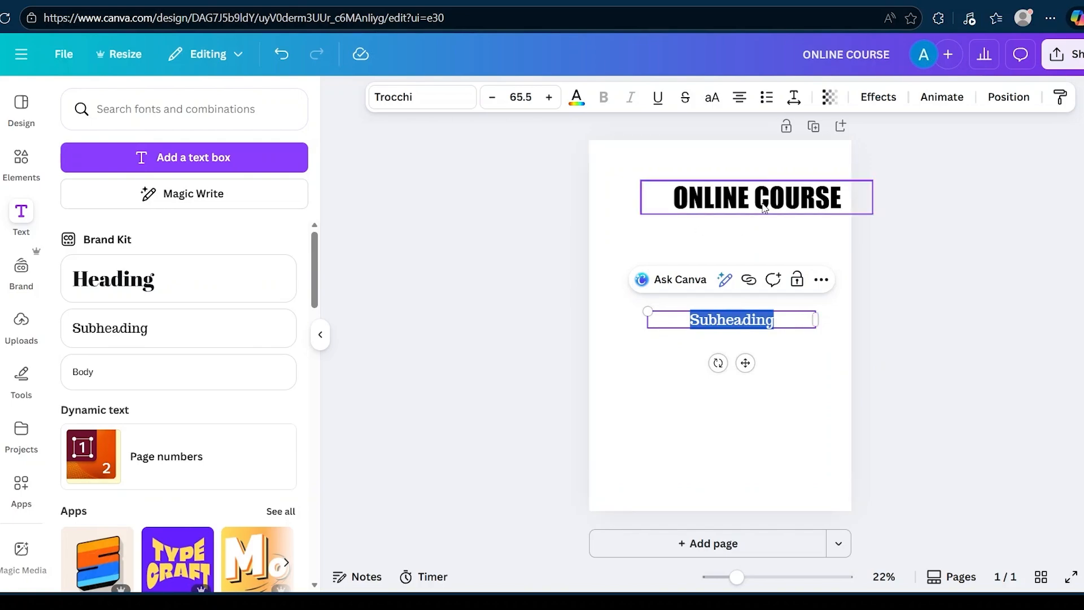
Replace the subheading's placeholder text with "GRAPHIC DESIGN" and set its font to San Francisco Display Medium
{"action": "key", "text": "BackSpace"}
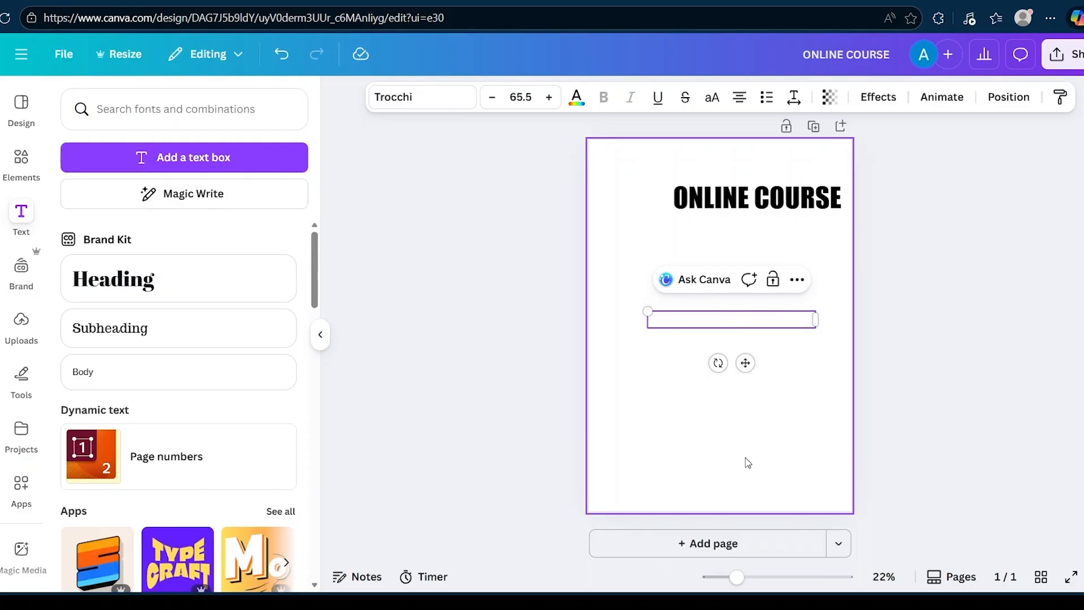
{"action": "type", "text": "GRAPHIC DESIGN"}
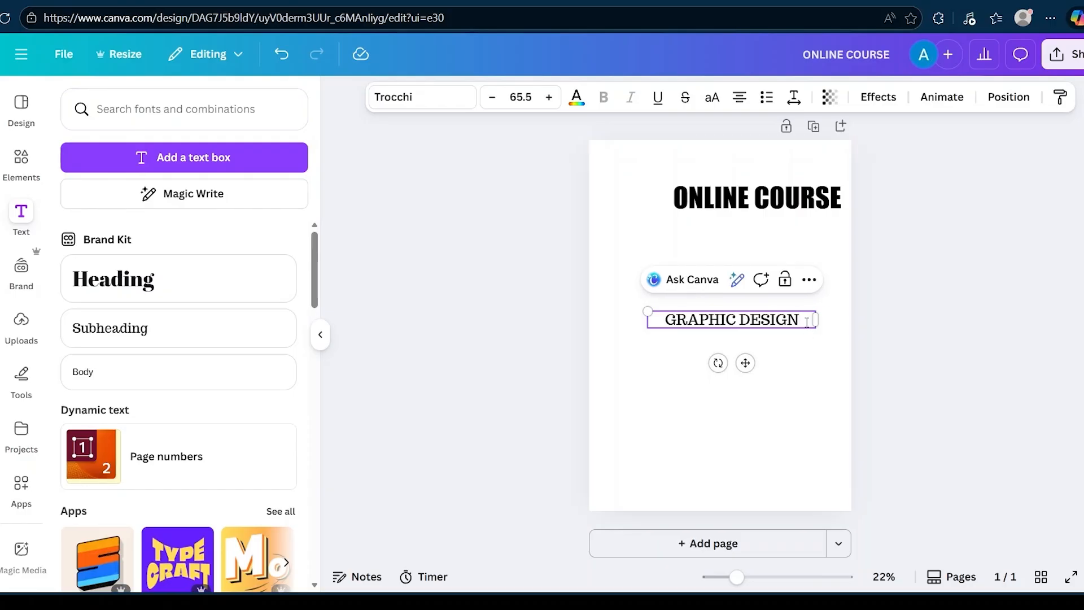
{"action": "left_click_drag", "start_coordinate": [802, 321], "coordinate": [668, 321]}
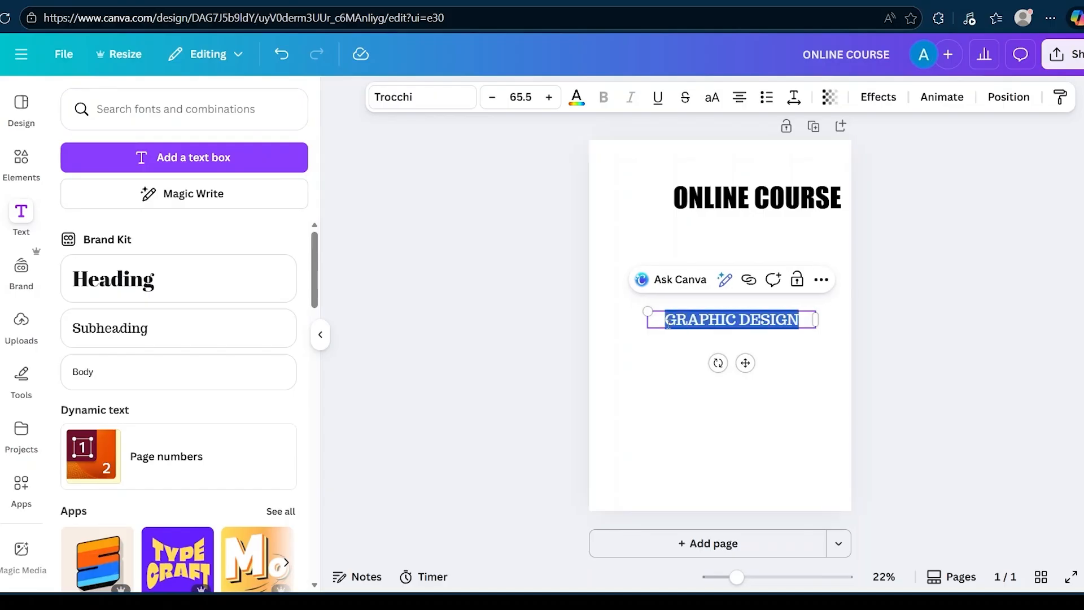
{"action": "left_click", "coordinate": [433, 105]}
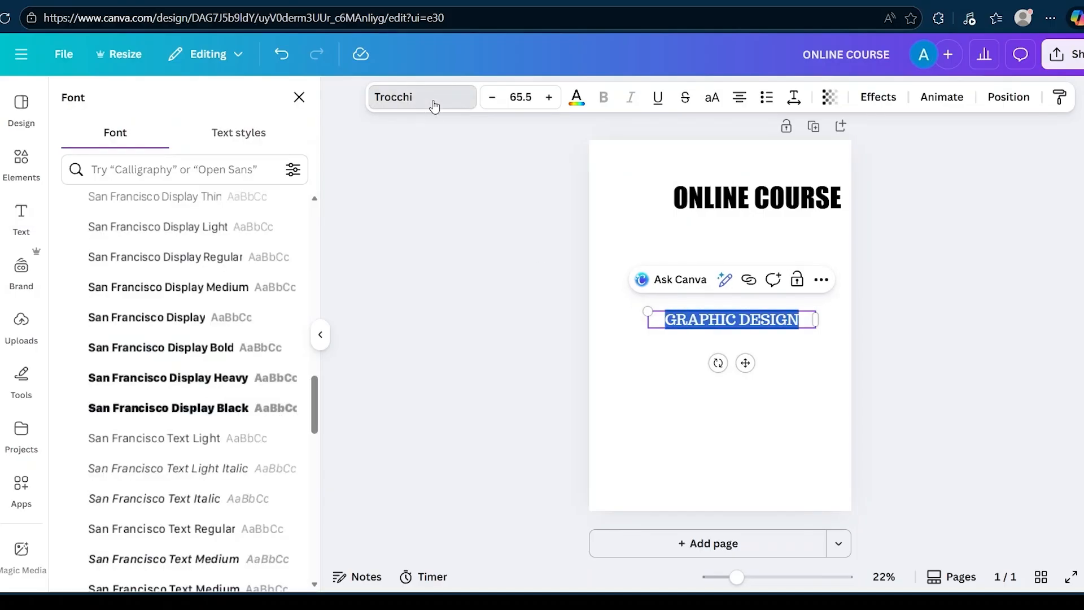
{"action": "scroll", "coordinate": [211, 234], "scroll_direction": "up", "scroll_amount": 1}
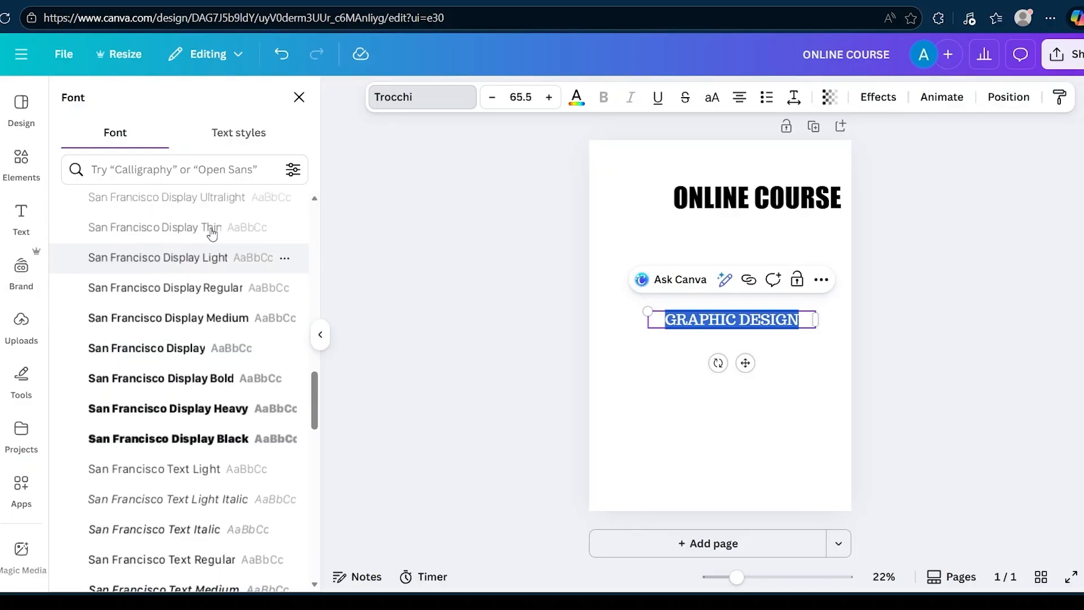
{"action": "left_click", "coordinate": [169, 326]}
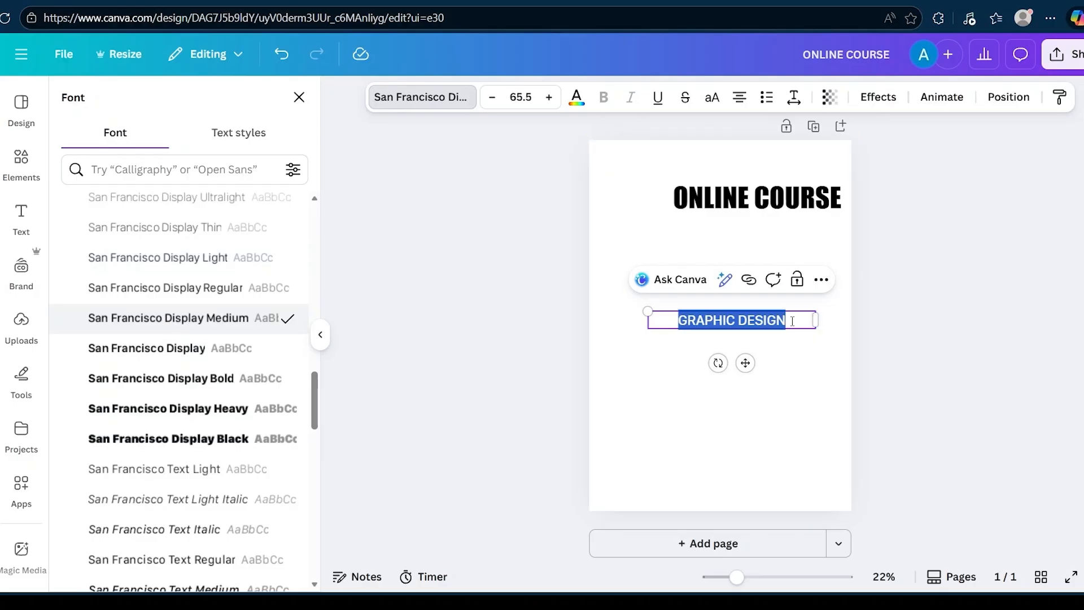
Add the lines "WEB DESIGN", "VIDEO EDITING" and "PROGRAMMING" beneath "GRAPHIC DESIGN" in the same text box
{"action": "left_click", "coordinate": [792, 321]}
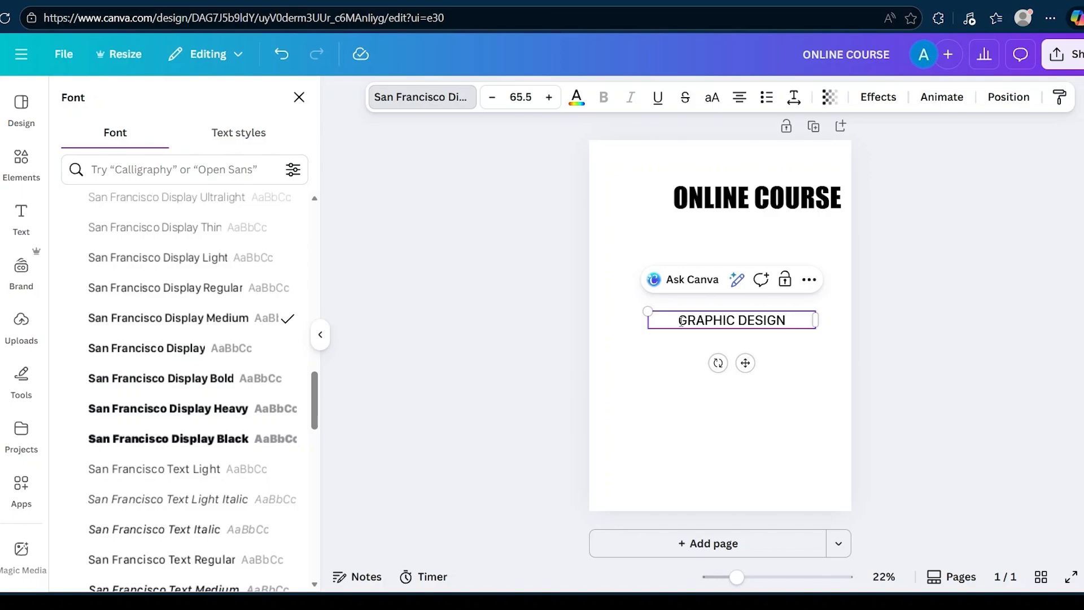
{"action": "key", "text": "Return"}
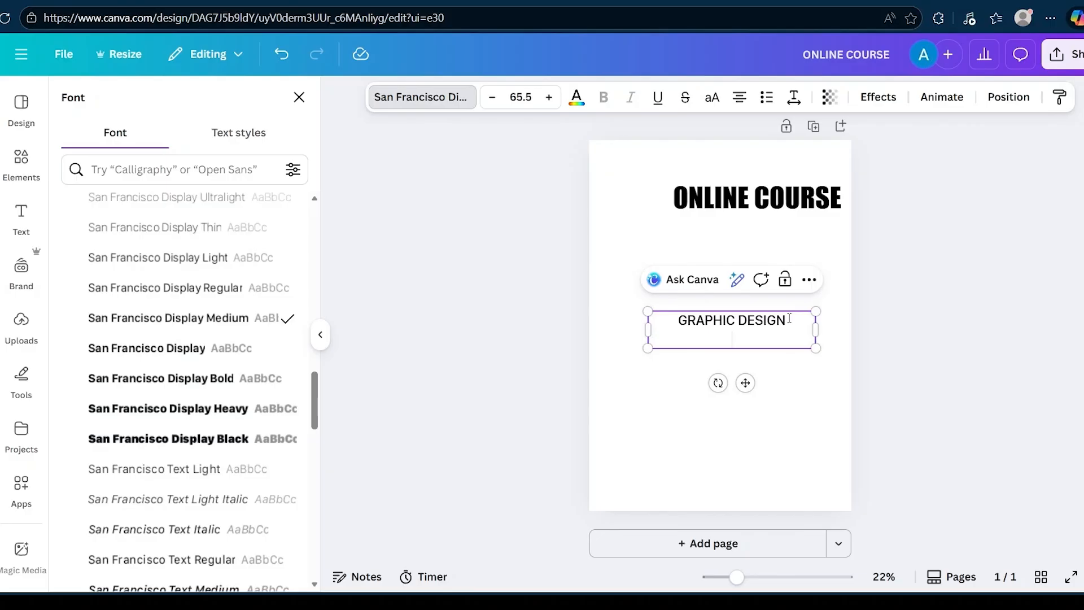
{"action": "type", "text": "WEB DESIGN VIDEO EDITING PROGRAMMING2"}
{"action": "key", "text": "BackSpace"}
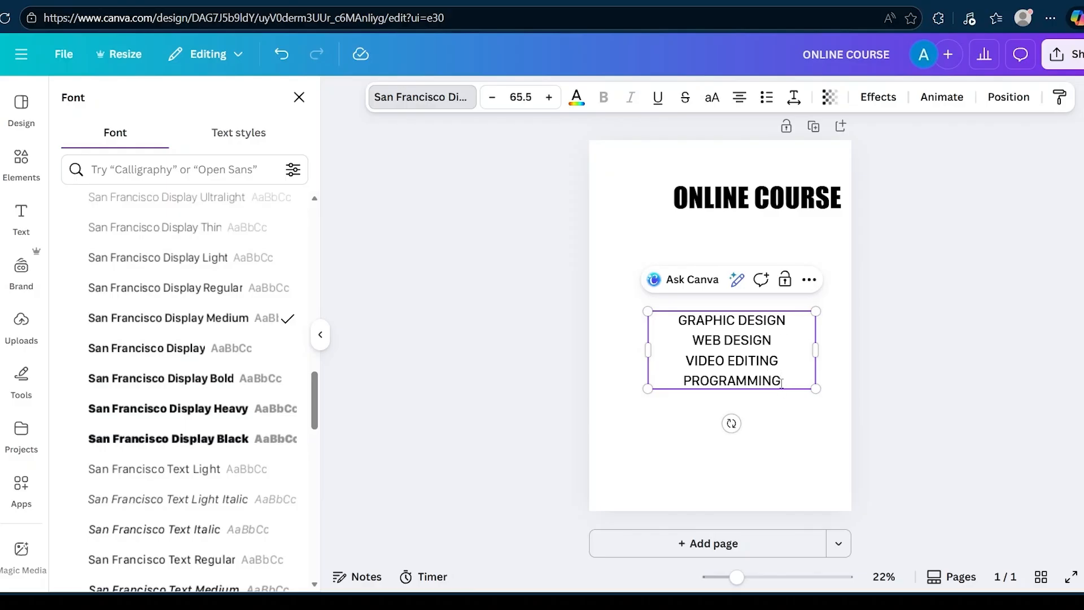
{"action": "left_click_drag", "start_coordinate": [781, 383], "coordinate": [674, 315]}
{"action": "key", "text": "ctrl+v"}
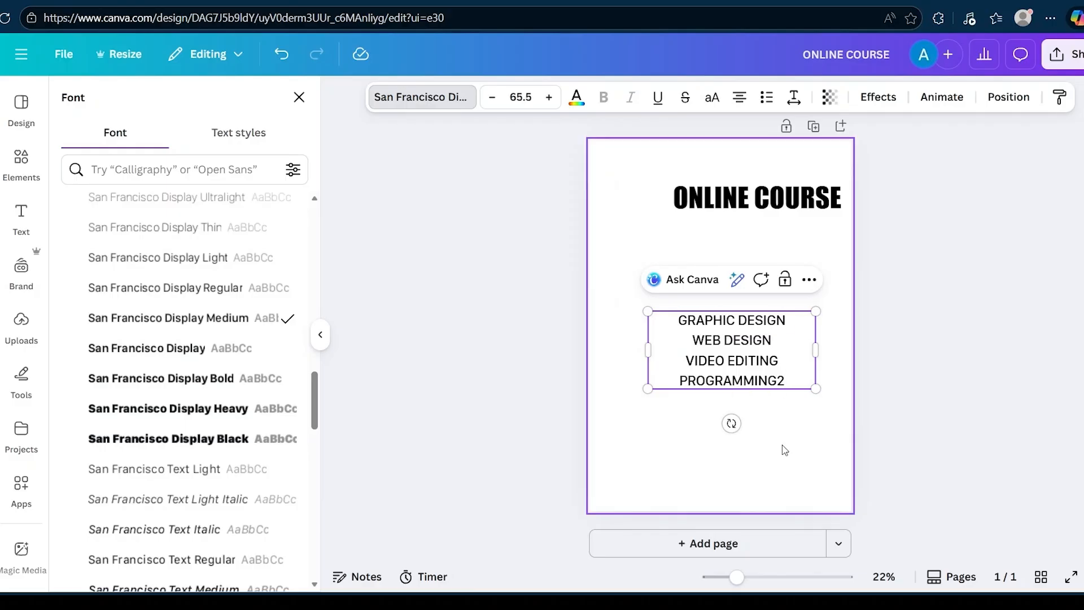
{"action": "key", "text": "BackSpace"}
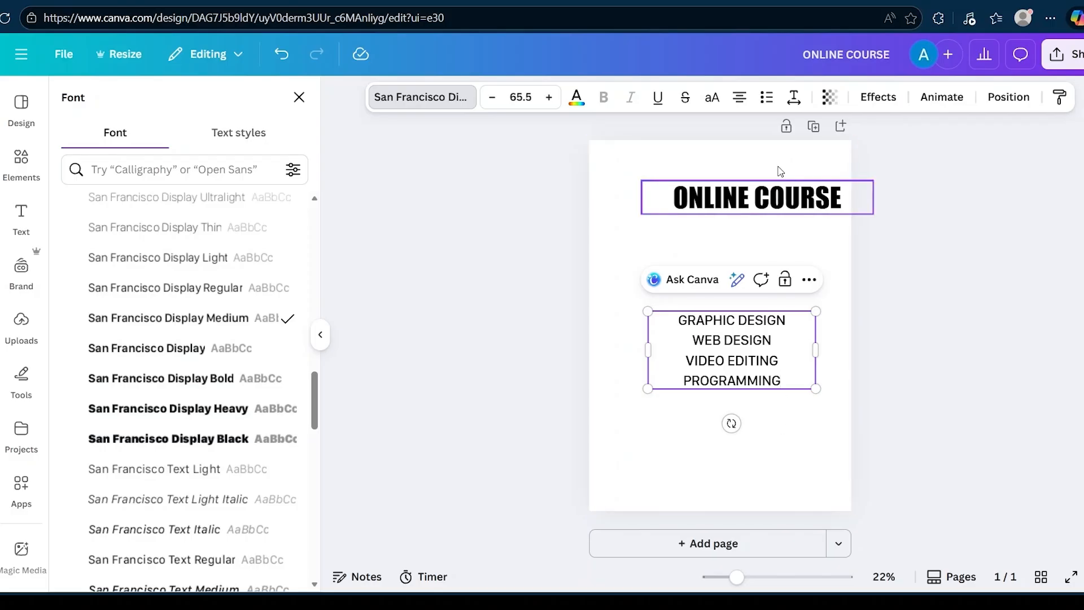
Right-align all four lines of the course list
{"action": "left_click", "coordinate": [744, 99]}
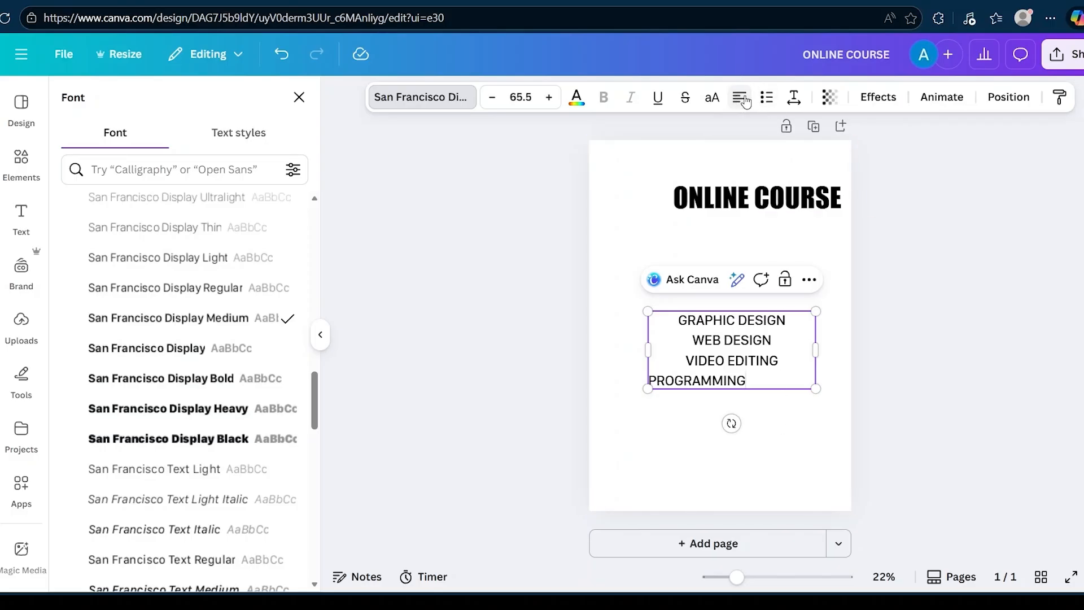
{"action": "left_click", "coordinate": [744, 99]}
{"action": "left_click_drag", "start_coordinate": [749, 375], "coordinate": [674, 320]}
{"action": "left_click", "coordinate": [741, 100]}
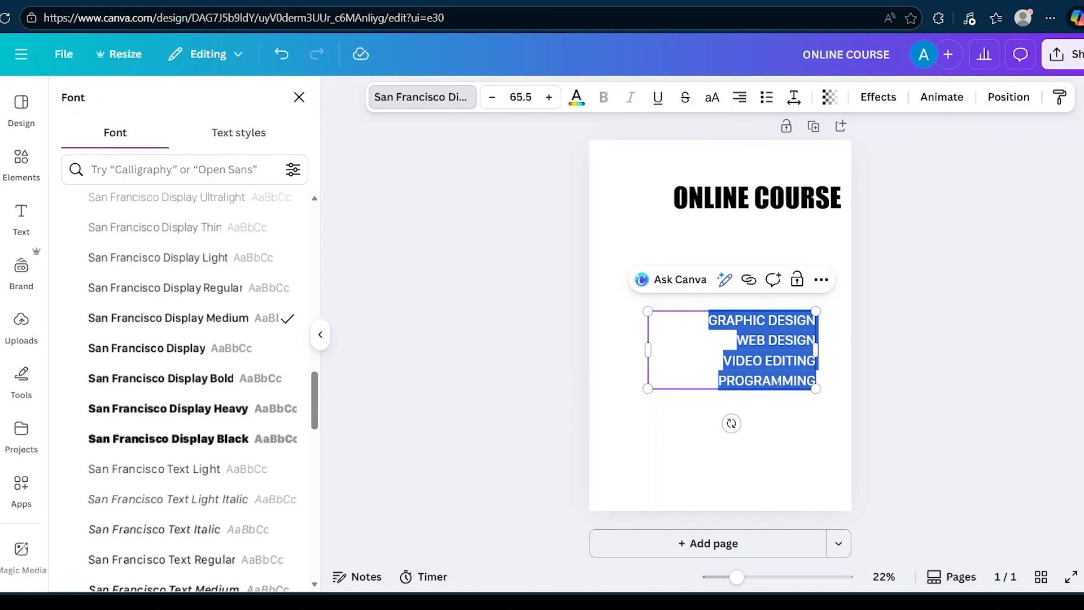
{"action": "left_click", "coordinate": [794, 476]}
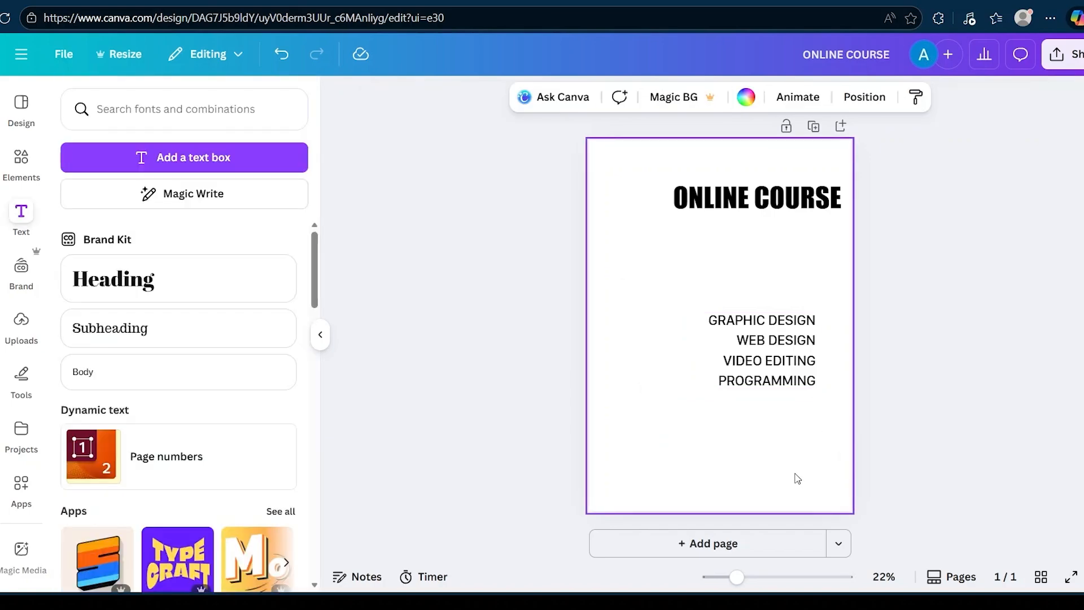
Scale the course list down to font size 56.6 and place it below the "ONLINE COURSE" heading, flush with its right edge
{"action": "left_click", "coordinate": [796, 358]}
{"action": "left_click_drag", "start_coordinate": [795, 357], "coordinate": [813, 323]}
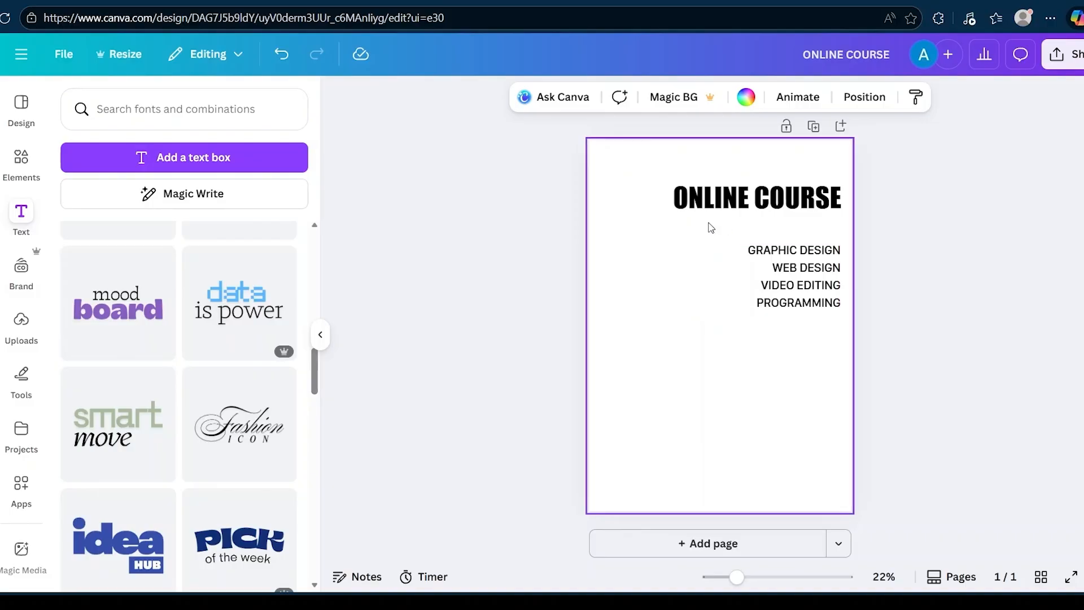
Nudge the "ONLINE COURSE" heading straight down so it sits closer to the course list
{"action": "left_click", "coordinate": [778, 204]}
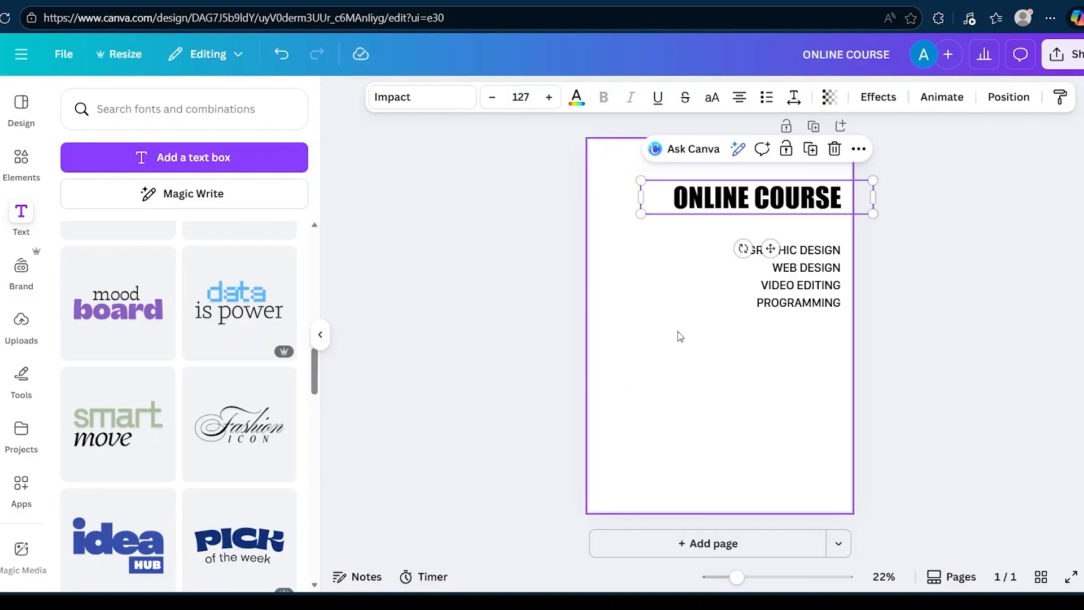
{"action": "key", "text": "Down"}
{"action": "key", "text": "Down"}
{"action": "key", "text": "Down"}
{"action": "key", "text": "Down"}
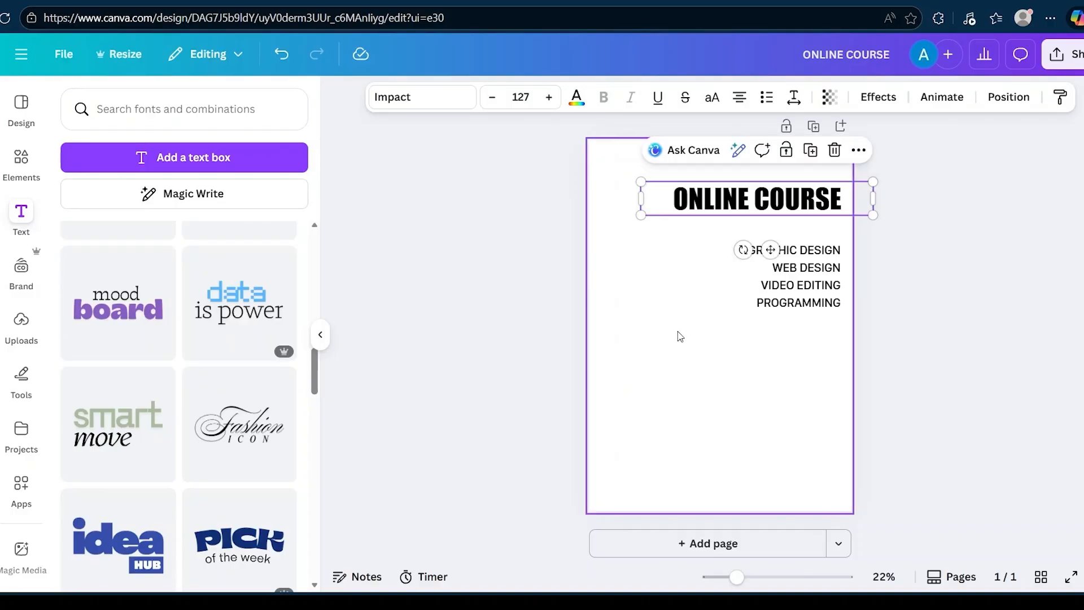
{"action": "key", "text": "Down"}
{"action": "key", "text": "Down"}
{"action": "key", "text": "Down"}
{"action": "key", "text": "Down"}
{"action": "key", "text": "Down"}
{"action": "key", "text": "Down"}
{"action": "key", "text": "Down"}
{"action": "key", "text": "Down"}
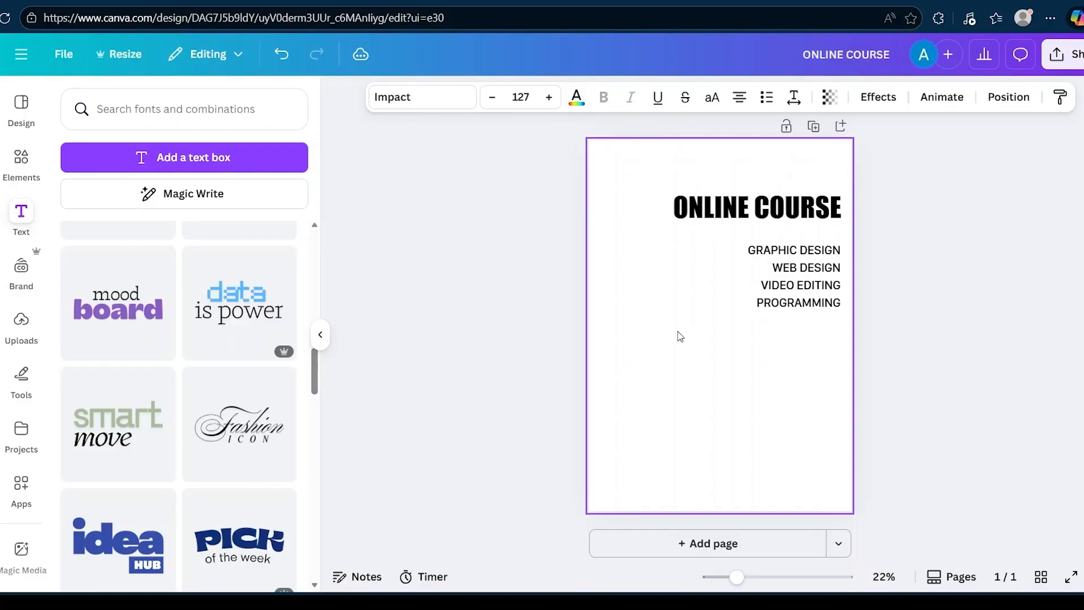
{"action": "key", "text": "Down"}
{"action": "key", "text": "Down"}
{"action": "key", "text": "Down"}
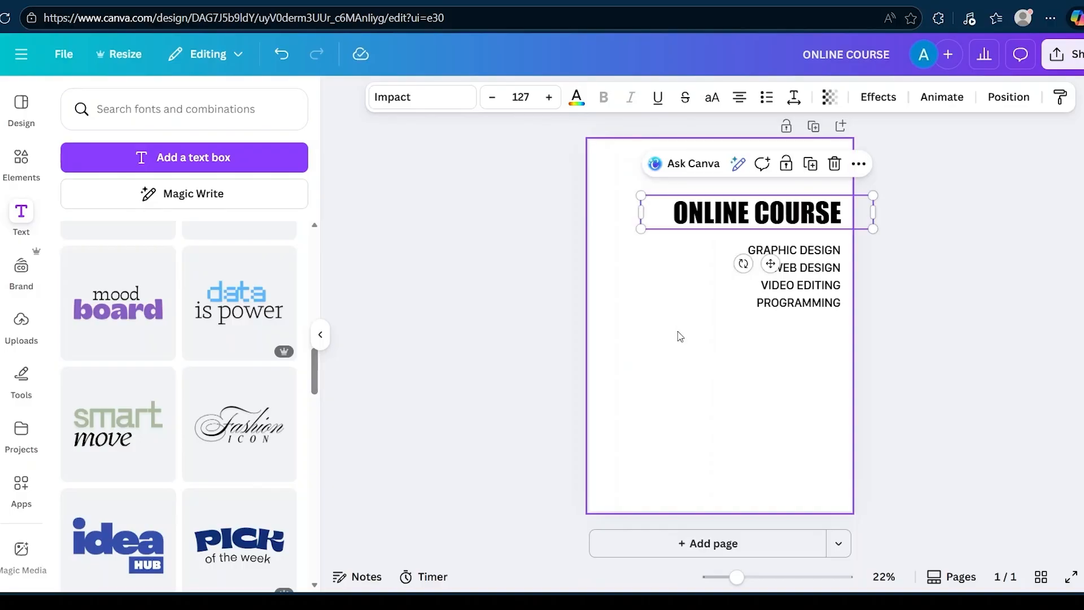
{"action": "key", "text": "Up"}
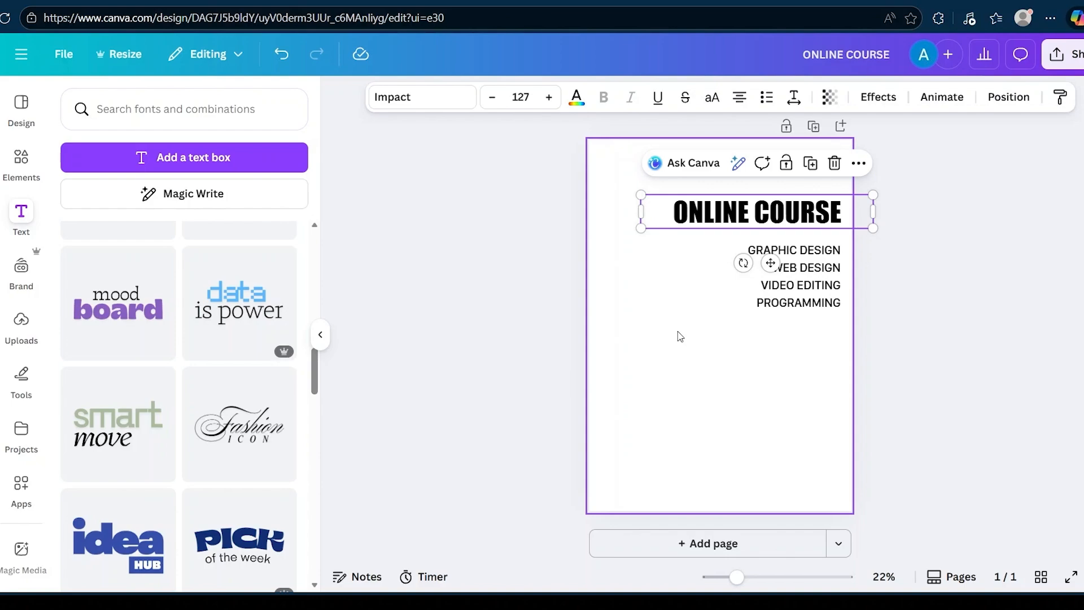
{"action": "left_click", "coordinate": [724, 355]}
Add the "TECH STACK" font combination to the poster
{"action": "scroll", "coordinate": [246, 287], "scroll_direction": "up", "scroll_amount": 5}
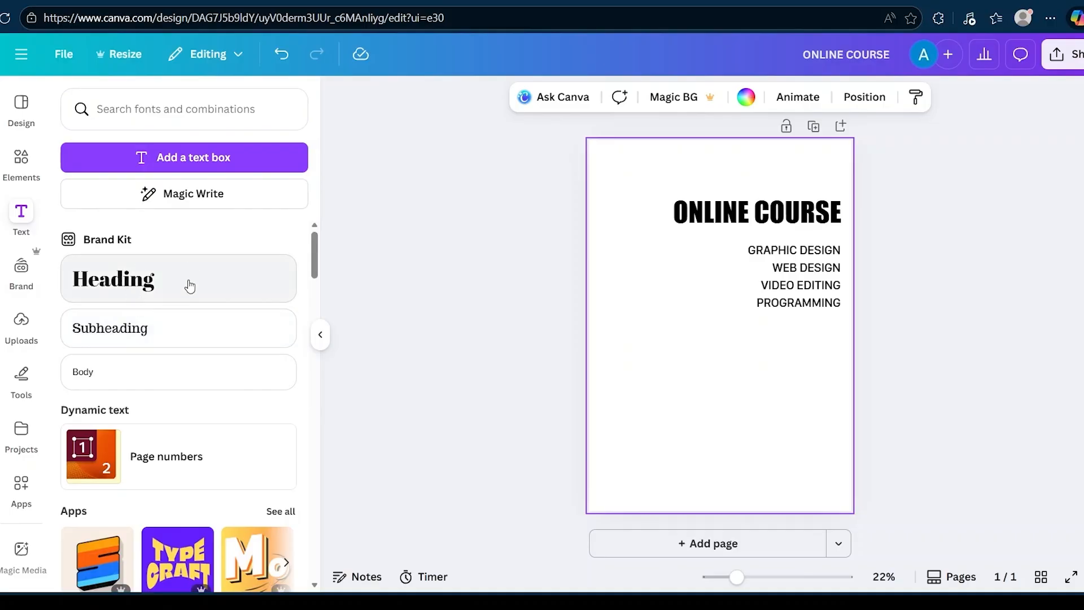
{"action": "scroll", "coordinate": [182, 422], "scroll_direction": "down", "scroll_amount": 10}
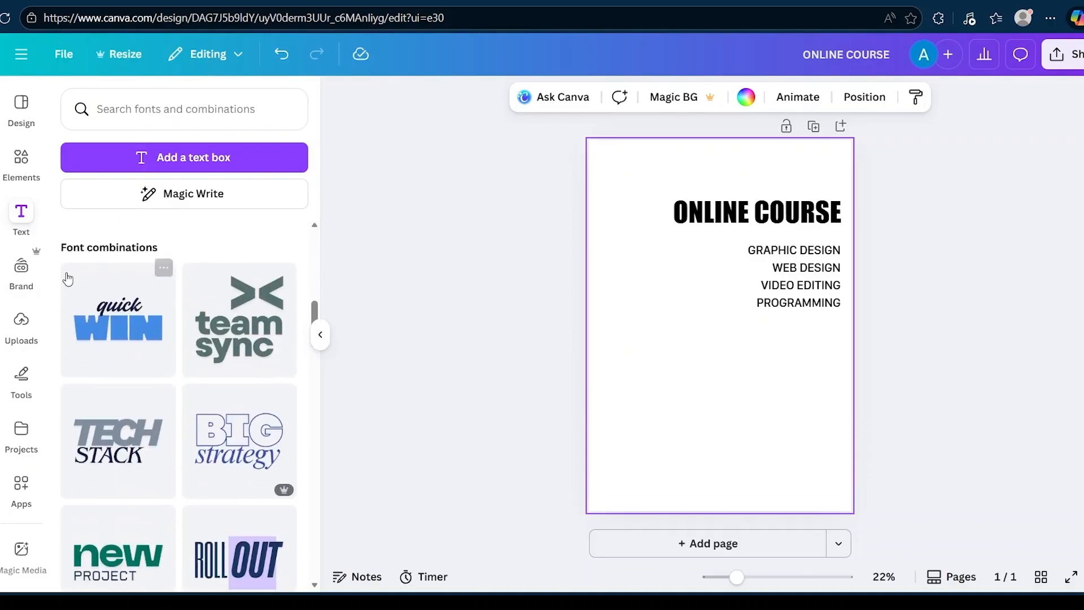
{"action": "scroll", "coordinate": [170, 395], "scroll_direction": "down", "scroll_amount": 2}
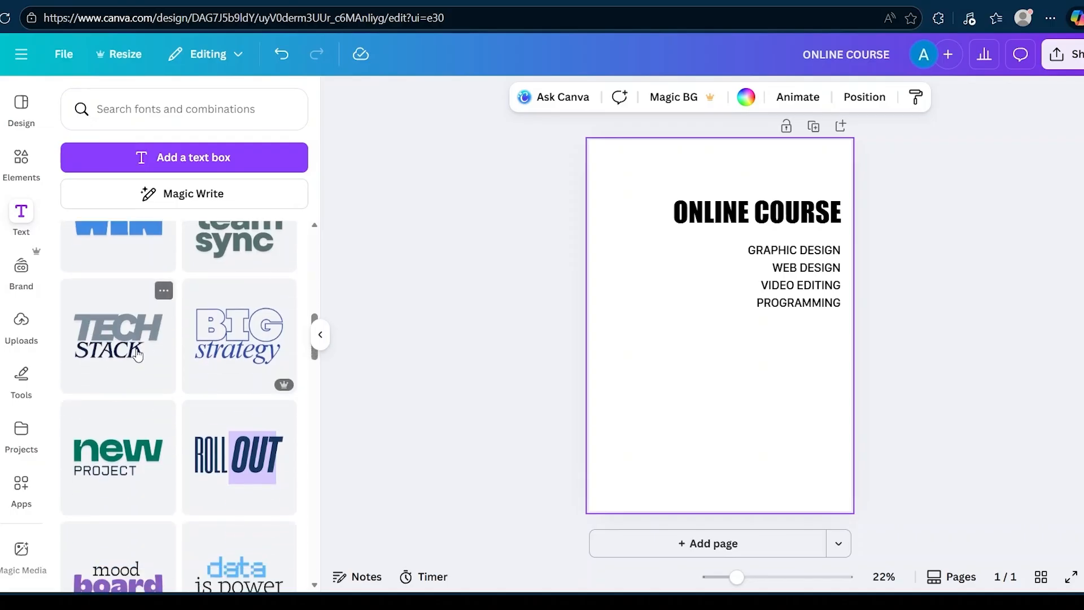
{"action": "scroll", "coordinate": [198, 463], "scroll_direction": "down", "scroll_amount": 4}
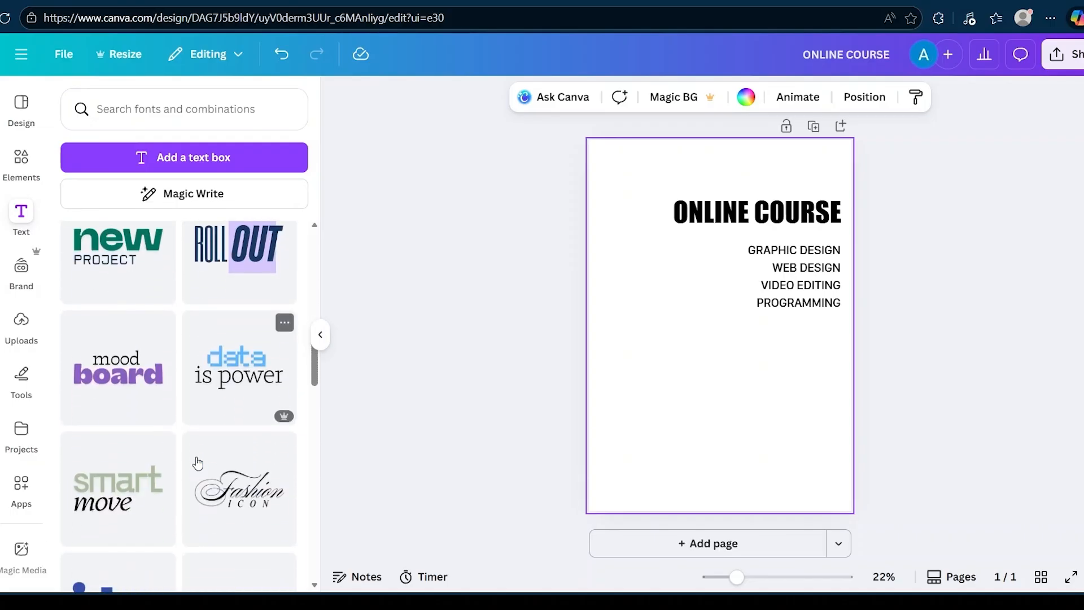
{"action": "scroll", "coordinate": [197, 463], "scroll_direction": "up", "scroll_amount": 4}
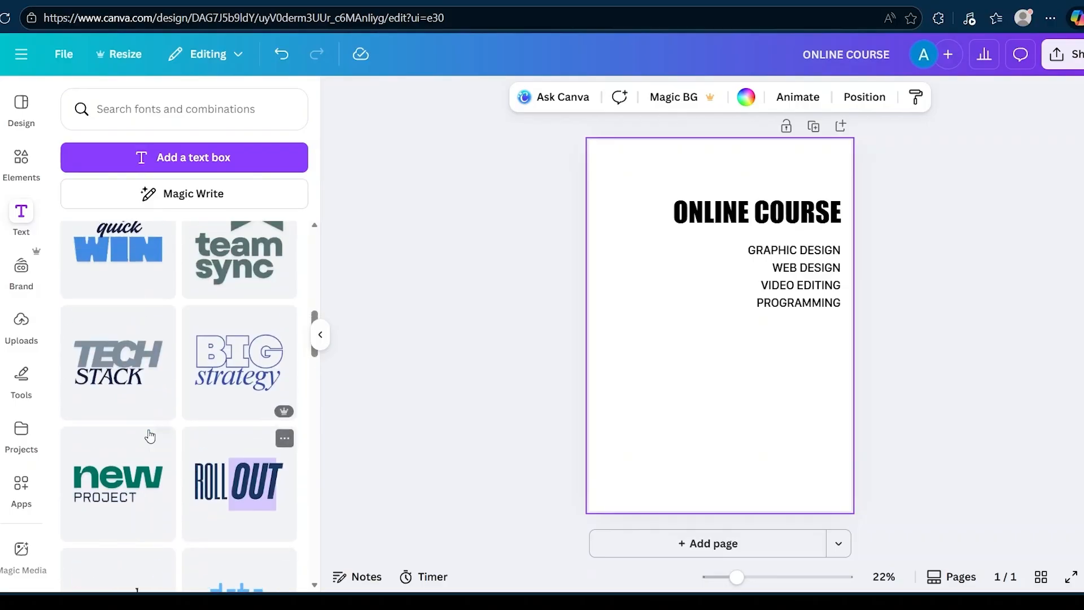
{"action": "left_click", "coordinate": [132, 382]}
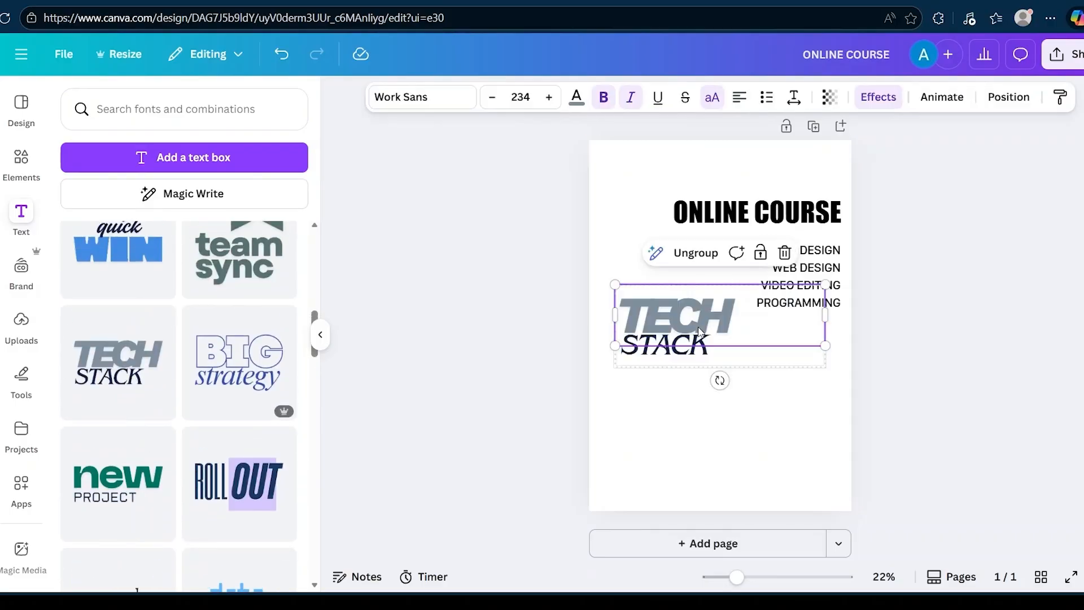
{"action": "left_click", "coordinate": [699, 421]}
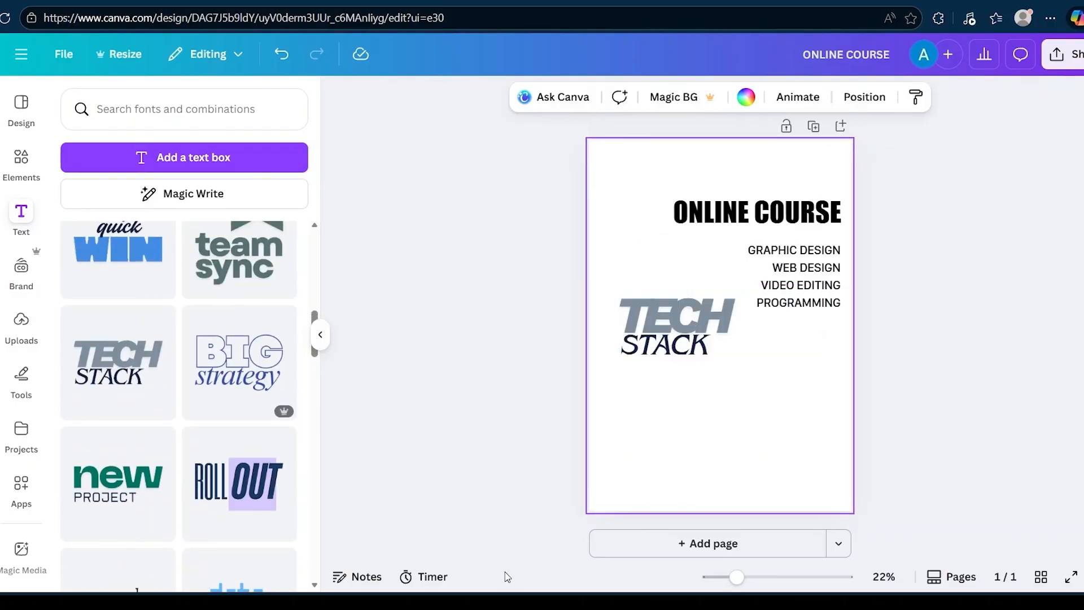
Move the "TECH STACK" text group to the poster's upper left corner, just inside the page edges
{"action": "left_click_drag", "start_coordinate": [686, 343], "coordinate": [665, 193]}
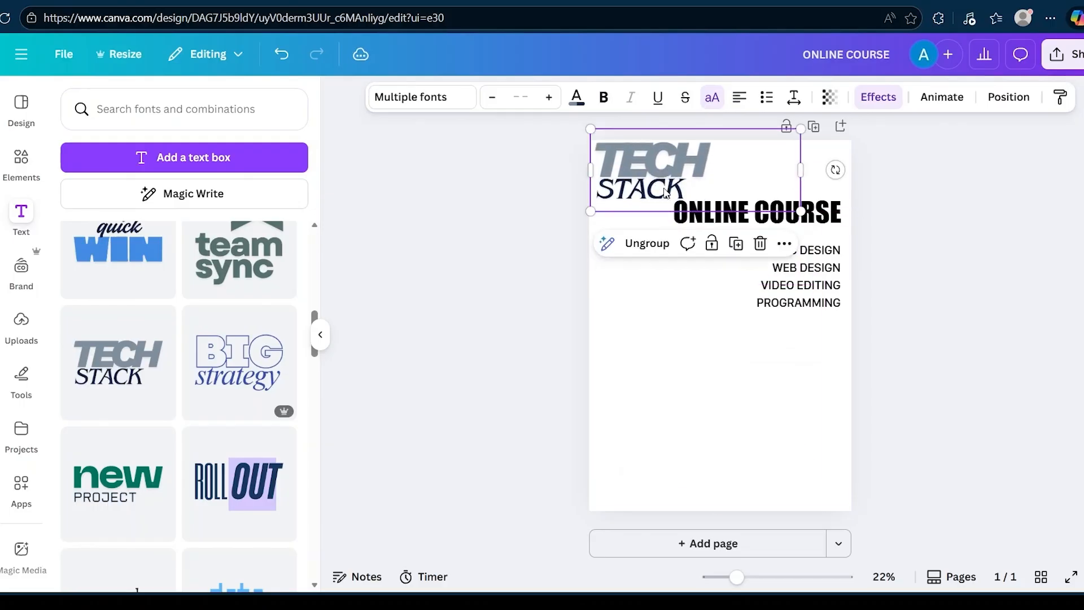
{"action": "left_click", "coordinate": [703, 413]}
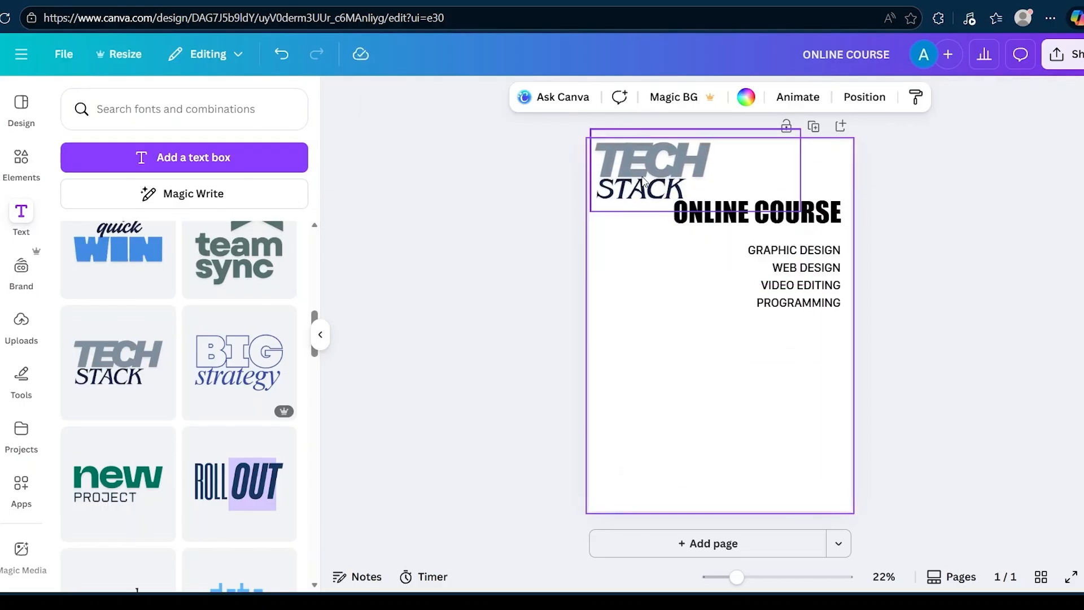
{"action": "left_click_drag", "start_coordinate": [643, 177], "coordinate": [643, 182]}
Nudge the four-line course list down to widen the gap below the "ONLINE COURSE" heading
{"action": "left_click", "coordinate": [808, 313]}
{"action": "left_click", "coordinate": [818, 288]}
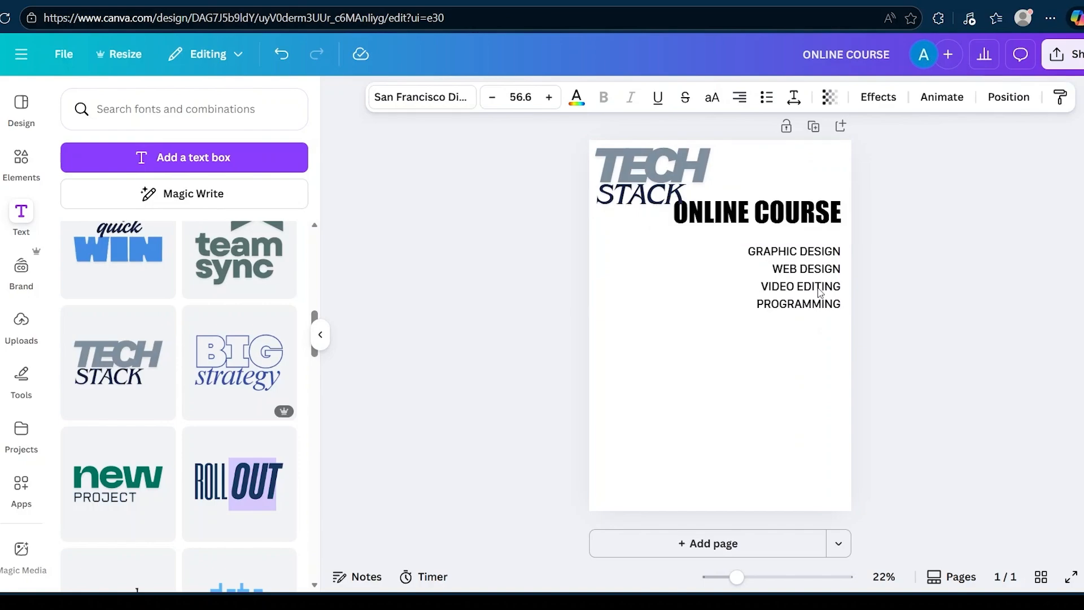
{"action": "key", "text": "Down"}
{"action": "key", "text": "Down"}
{"action": "key", "text": "Down"}
{"action": "key", "text": "Down"}
{"action": "key", "text": "Down"}
{"action": "key", "text": "Down"}
{"action": "key", "text": "Down"}
{"action": "key", "text": "Down"}
{"action": "key", "text": "Down"}
{"action": "key", "text": "Down"}
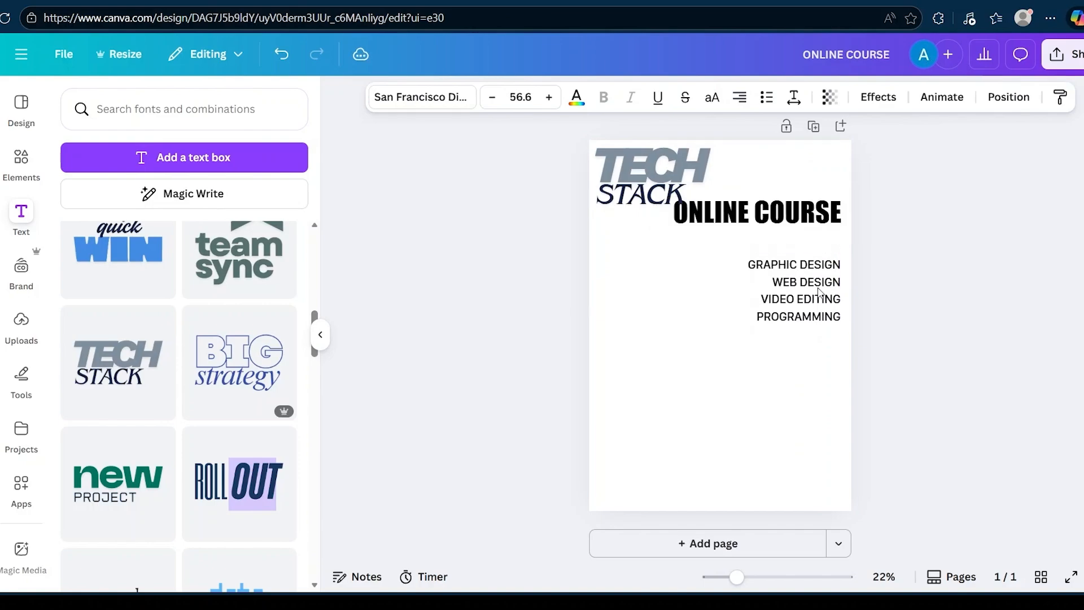
Nudge the "ONLINE COURSE" heading straight down so it clears the "TECH STACK" title and sits just above the course list
{"action": "left_click", "coordinate": [819, 214]}
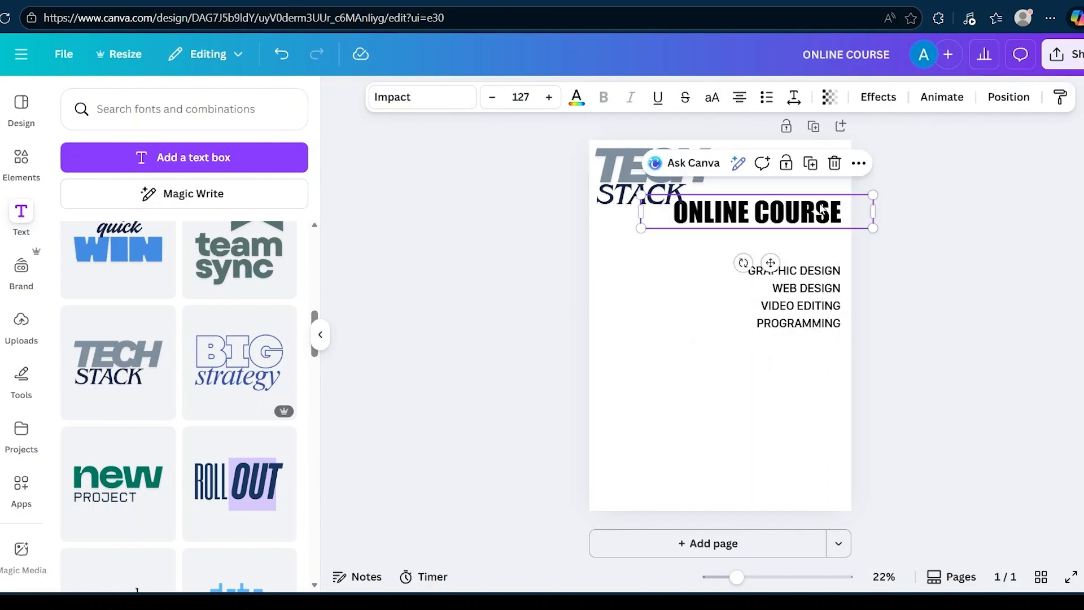
{"action": "key", "text": "Down"}
{"action": "key", "text": "Down"}
{"action": "key", "text": "Down"}
{"action": "key", "text": "Down"}
{"action": "key", "text": "Down"}
{"action": "key", "text": "Down"}
{"action": "key", "text": "Down"}
{"action": "key", "text": "Down"}
{"action": "key", "text": "Down"}
{"action": "key", "text": "Down"}
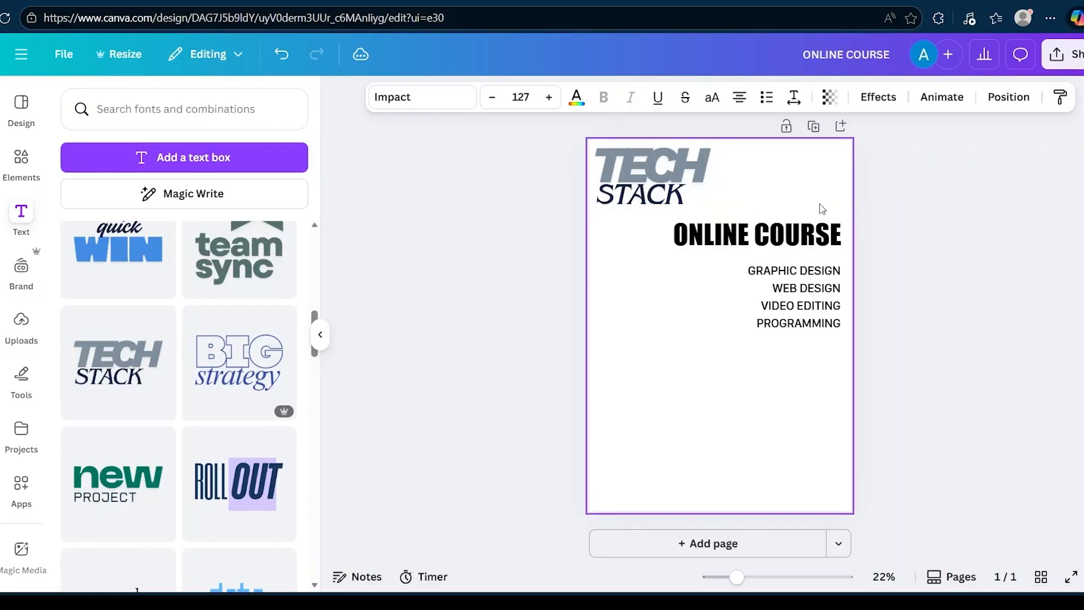
Reduce the word "TECH" in the title group to font size 218
{"action": "left_click", "coordinate": [628, 156]}
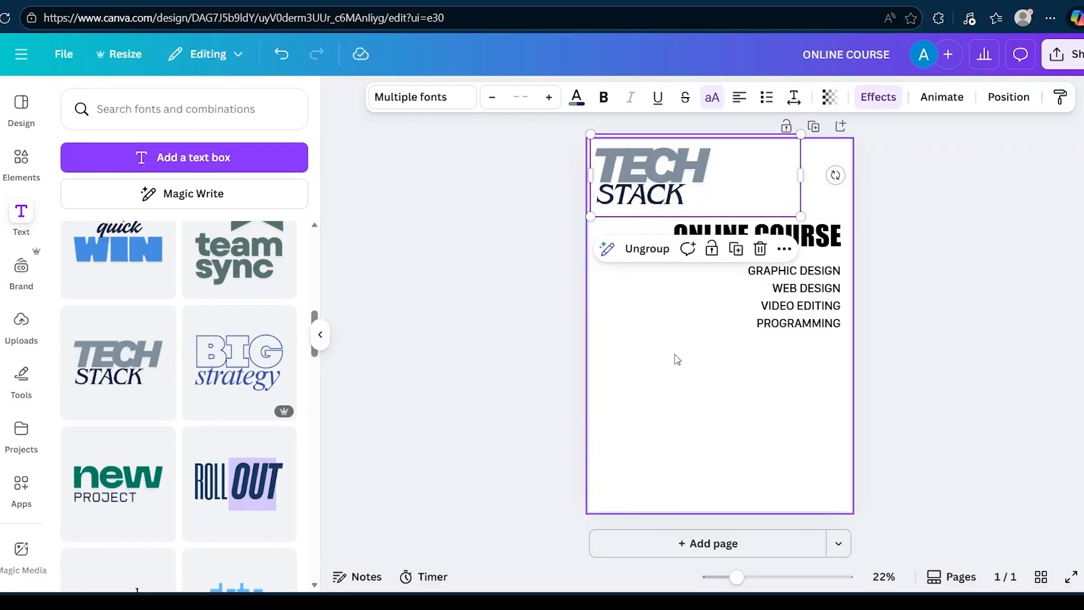
{"action": "left_click", "coordinate": [677, 359]}
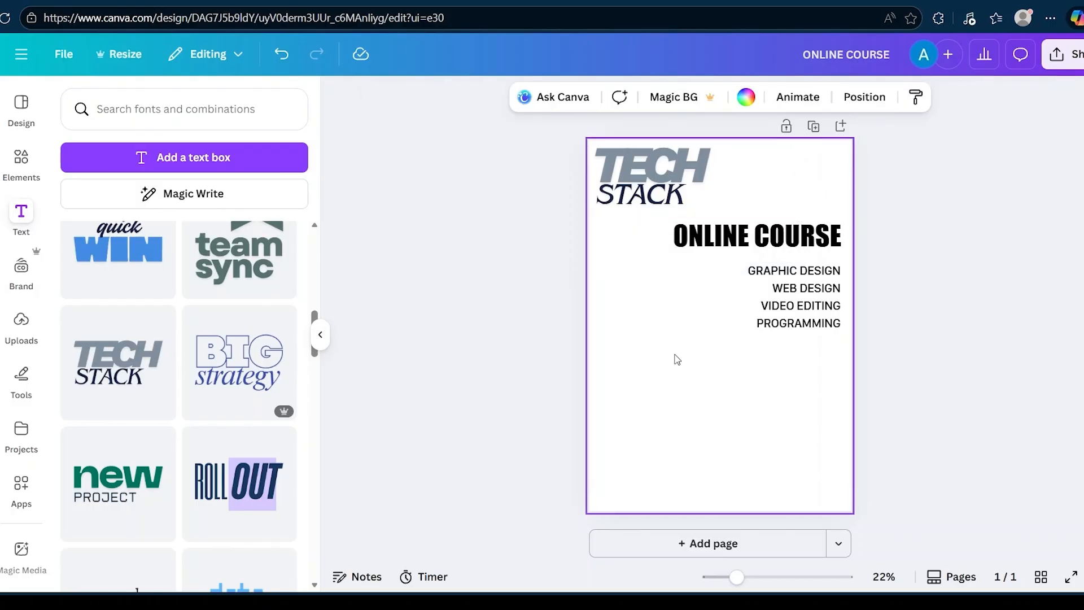
{"action": "left_click", "coordinate": [677, 180]}
{"action": "left_click", "coordinate": [677, 179]}
{"action": "left_click", "coordinate": [676, 178]}
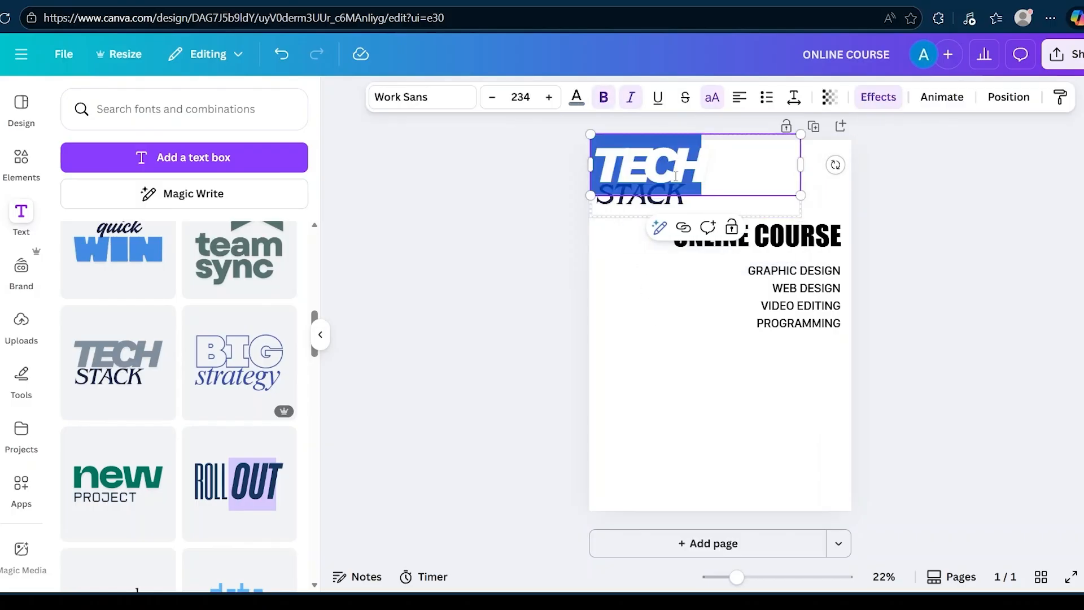
{"action": "left_click", "coordinate": [721, 163]}
{"action": "key", "text": "ctrl+z"}
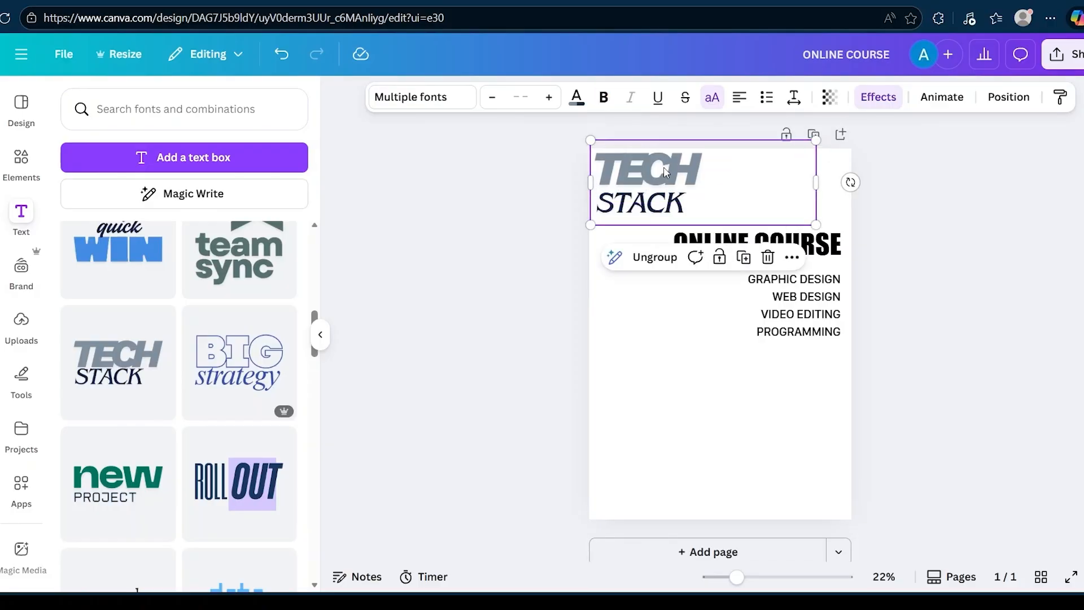
Recolor the word "TECH" with the turquoise brand color
{"action": "left_click", "coordinate": [677, 168]}
{"action": "left_click", "coordinate": [677, 168]}
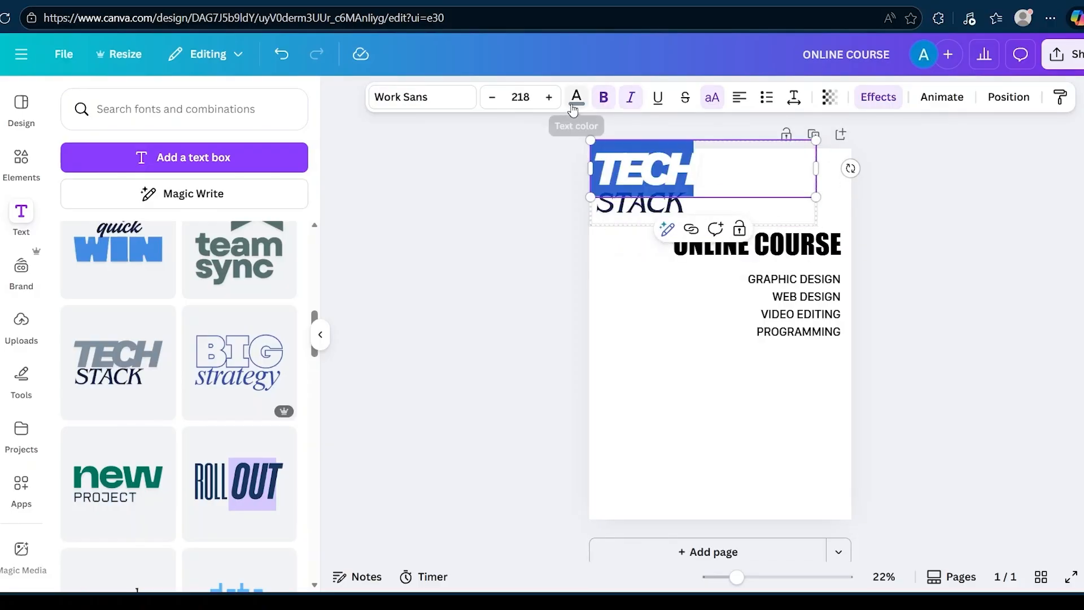
{"action": "left_click", "coordinate": [576, 98]}
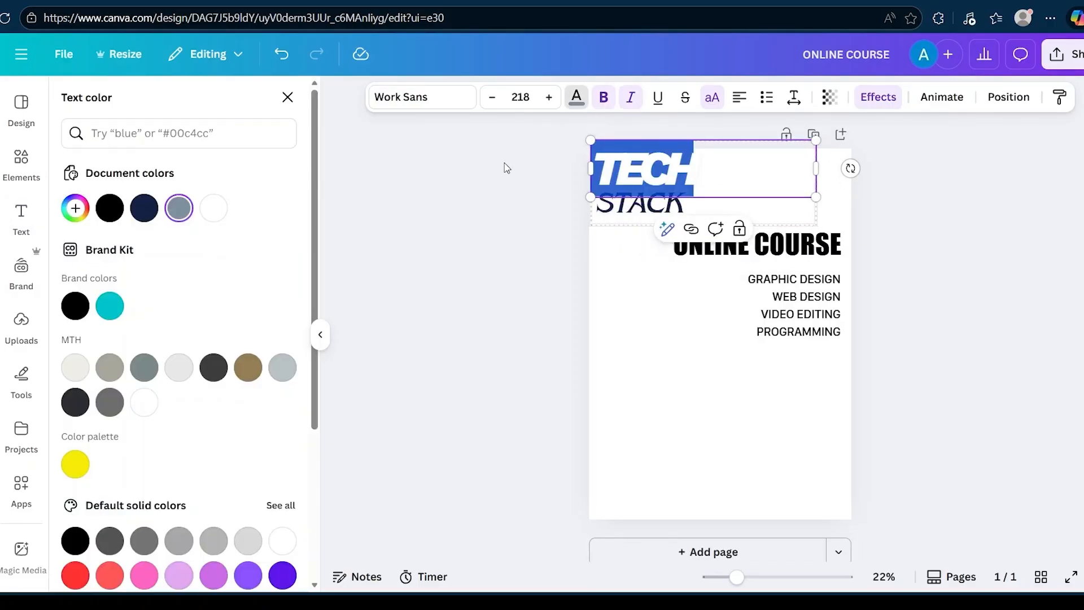
{"action": "left_click", "coordinate": [111, 307]}
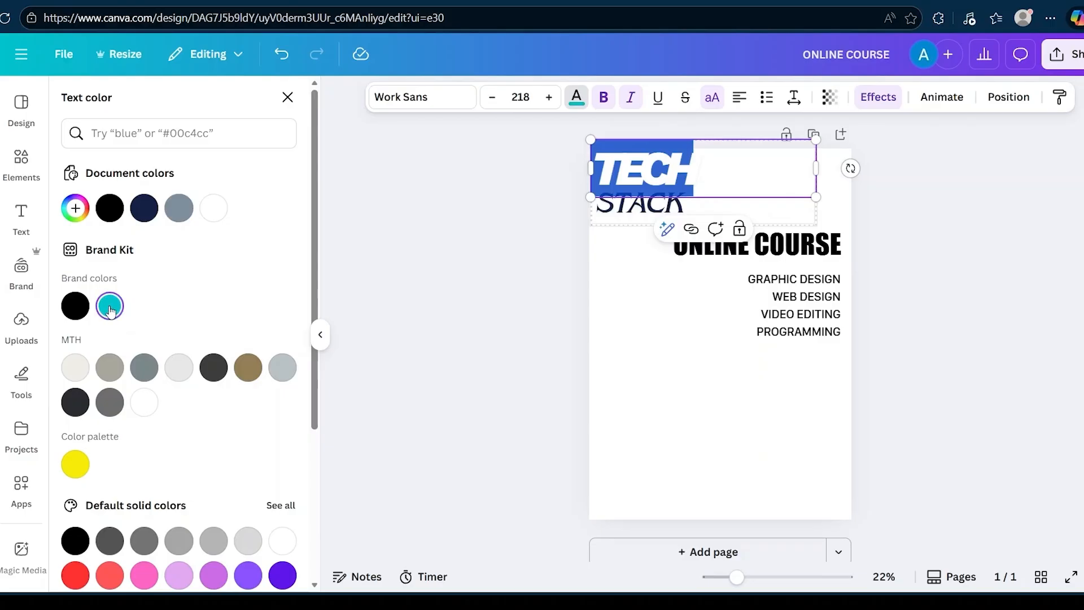
{"action": "left_click", "coordinate": [626, 318]}
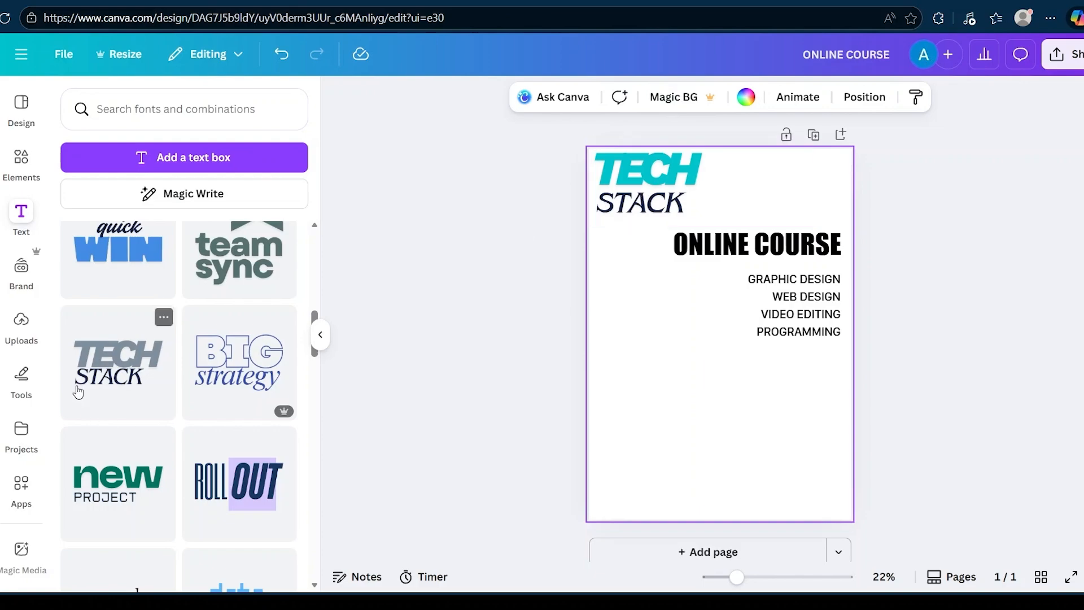
{"action": "scroll", "coordinate": [172, 356], "scroll_direction": "up", "scroll_amount": 2}
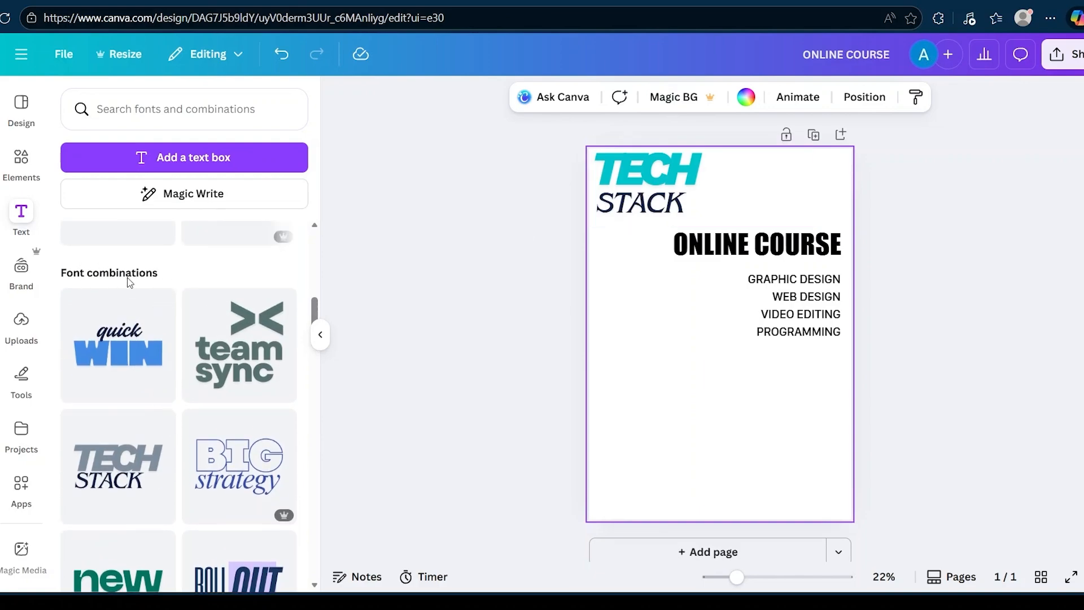
{"action": "scroll", "coordinate": [175, 361], "scroll_direction": "down", "scroll_amount": 1}
{"action": "scroll", "coordinate": [175, 363], "scroll_direction": "down", "scroll_amount": 5}
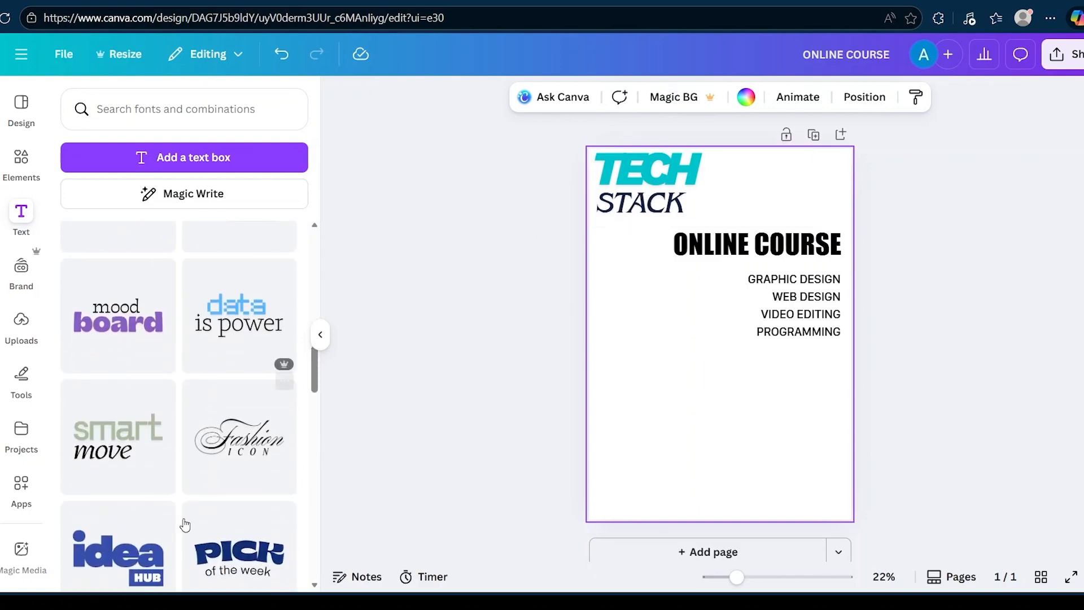
{"action": "scroll", "coordinate": [183, 472], "scroll_direction": "down", "scroll_amount": 10}
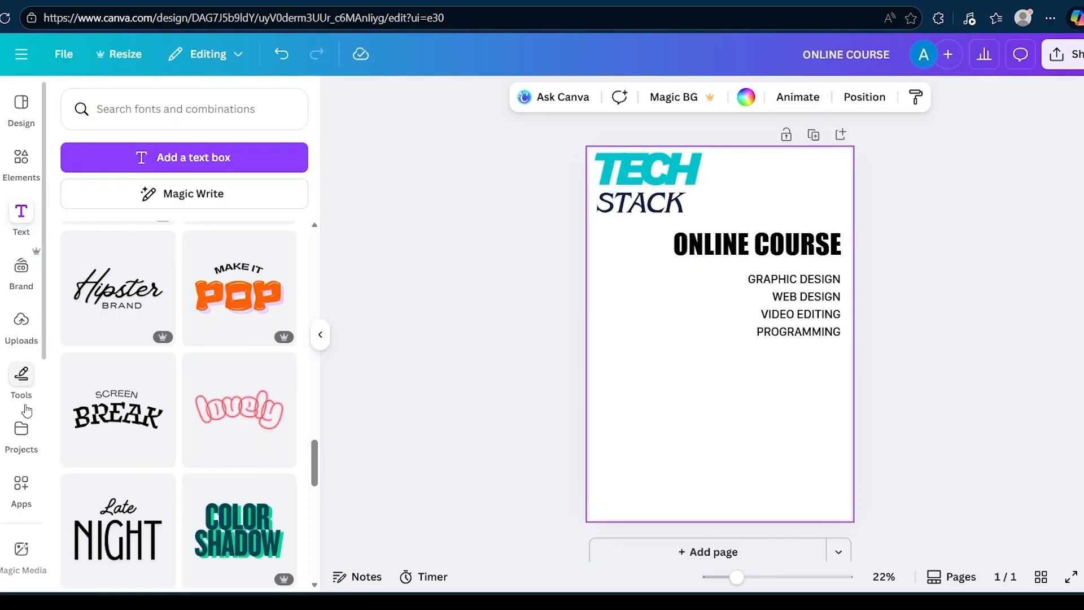
Find shapes in the element library and add the pill-shaped rounded rectangle to the poster
{"action": "left_click", "coordinate": [21, 160]}
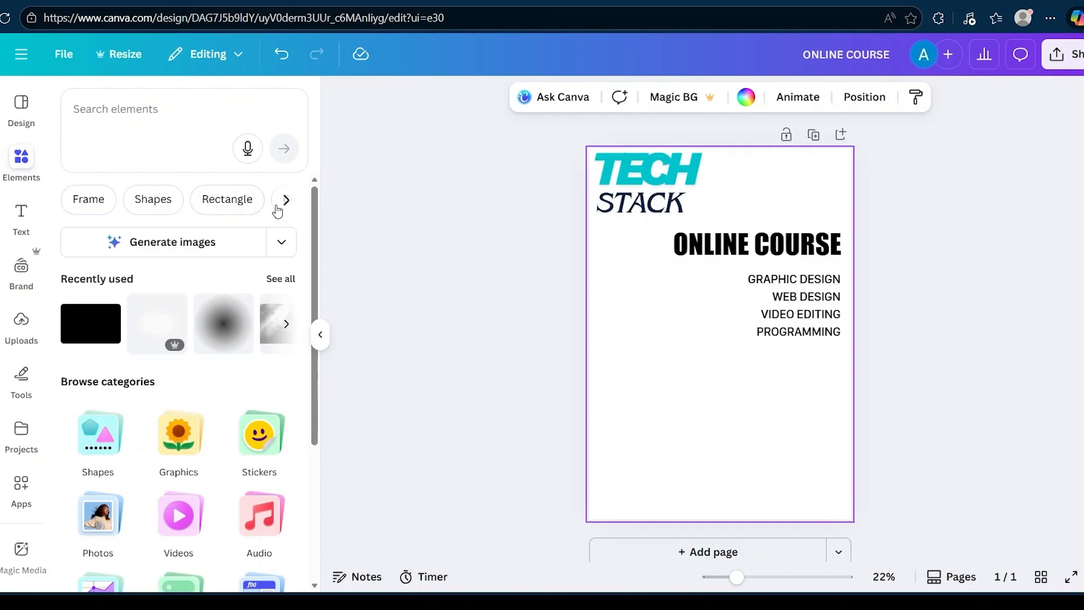
{"action": "scroll", "coordinate": [266, 276], "scroll_direction": "down", "scroll_amount": 3}
{"action": "scroll", "coordinate": [243, 260], "scroll_direction": "up", "scroll_amount": 3}
{"action": "left_click", "coordinate": [126, 199]}
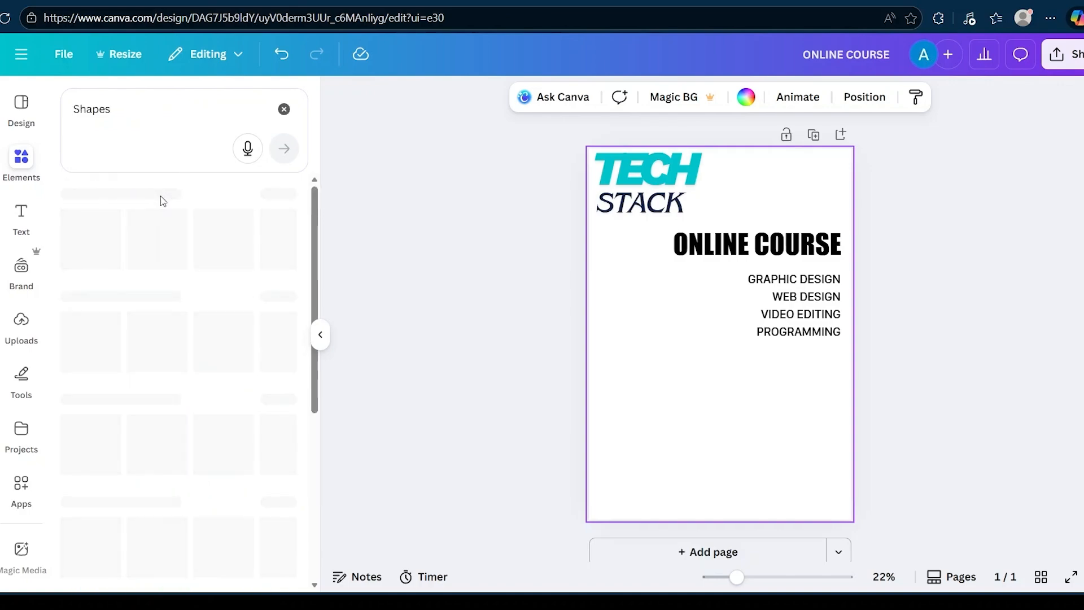
{"action": "scroll", "coordinate": [257, 210], "scroll_direction": "right", "scroll_amount": 5}
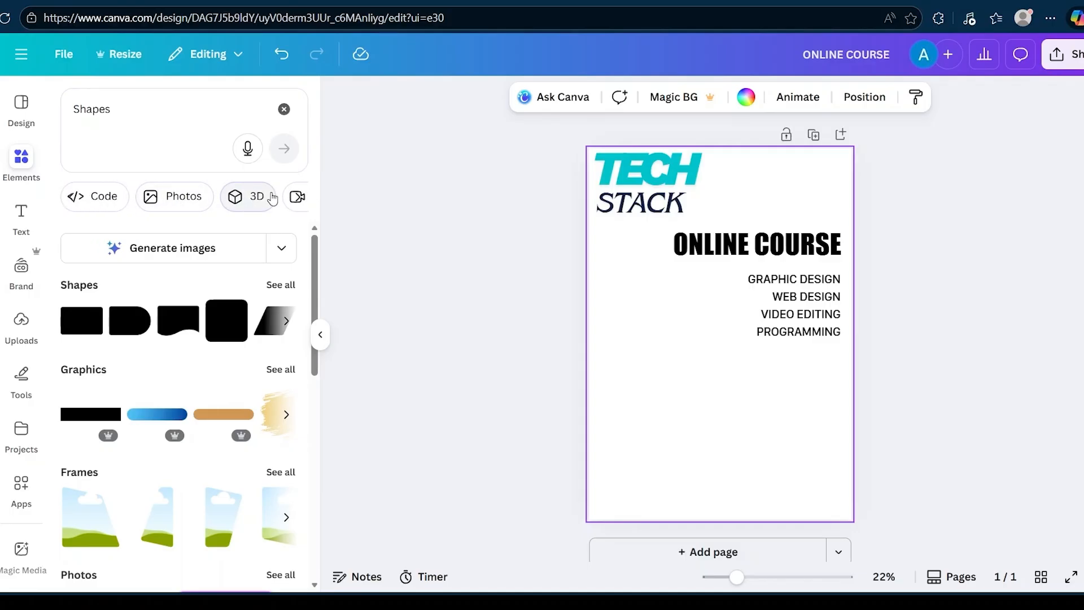
{"action": "scroll", "coordinate": [265, 204], "scroll_direction": "right", "scroll_amount": 5}
{"action": "scroll", "coordinate": [273, 199], "scroll_direction": "left", "scroll_amount": 10}
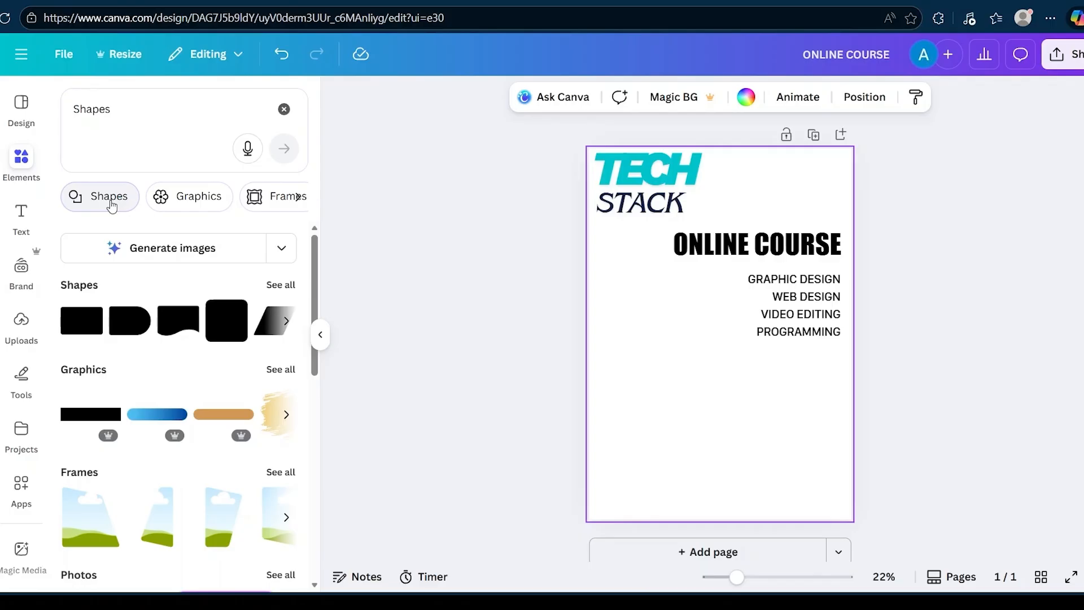
{"action": "scroll", "coordinate": [244, 311], "scroll_direction": "right", "scroll_amount": 5}
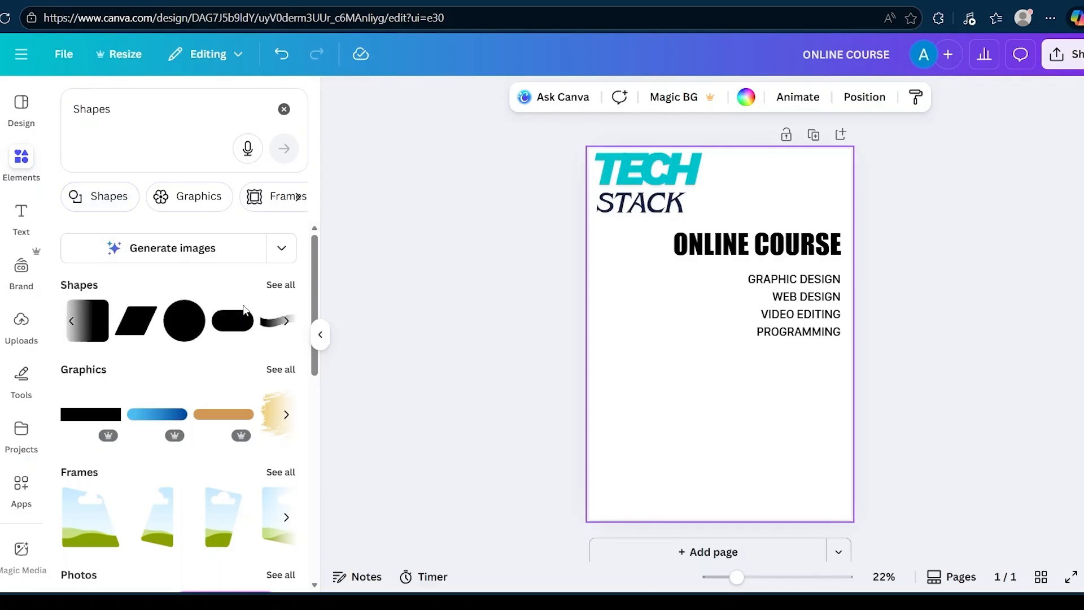
{"action": "scroll", "coordinate": [244, 311], "scroll_direction": "right", "scroll_amount": 3}
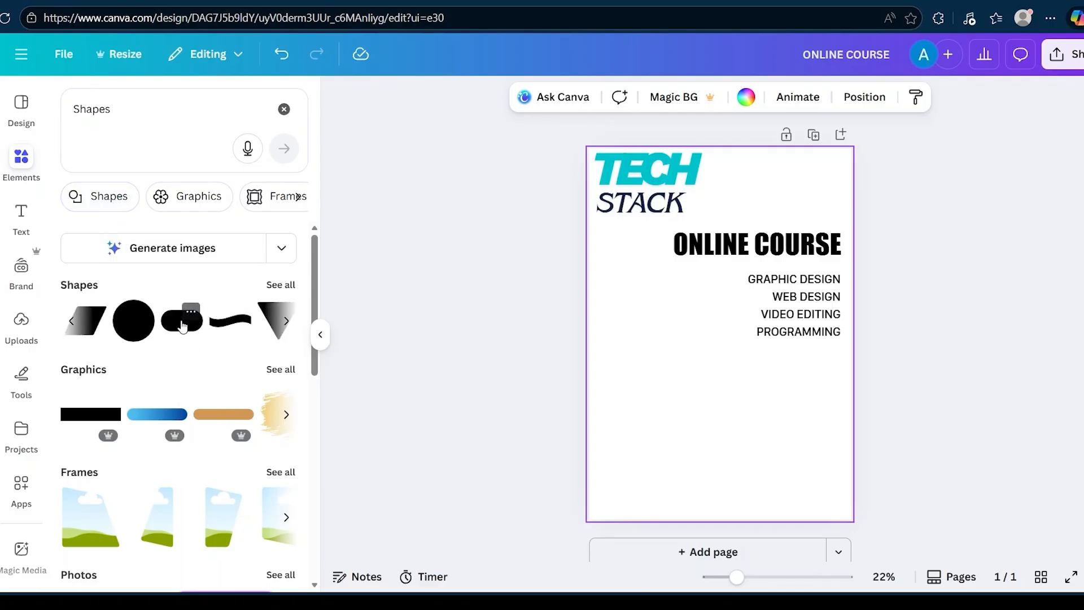
{"action": "scroll", "coordinate": [192, 362], "scroll_direction": "right", "scroll_amount": 5}
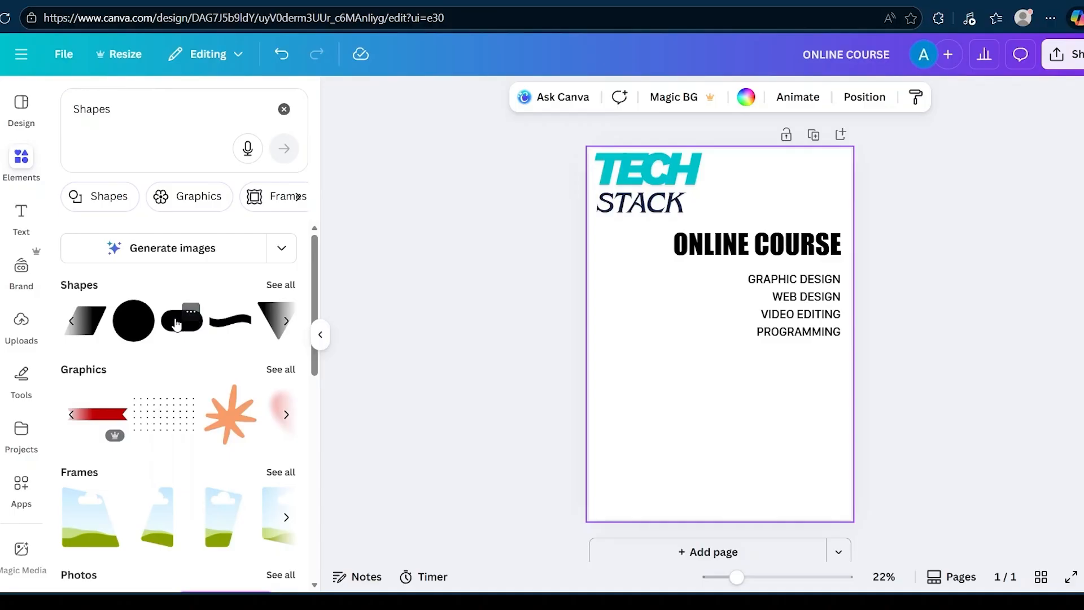
{"action": "left_click", "coordinate": [177, 324]}
Shrink the turquoise pill shape to button size and place it below the course list, against the page's right edge
{"action": "left_click_drag", "start_coordinate": [761, 341], "coordinate": [840, 339]}
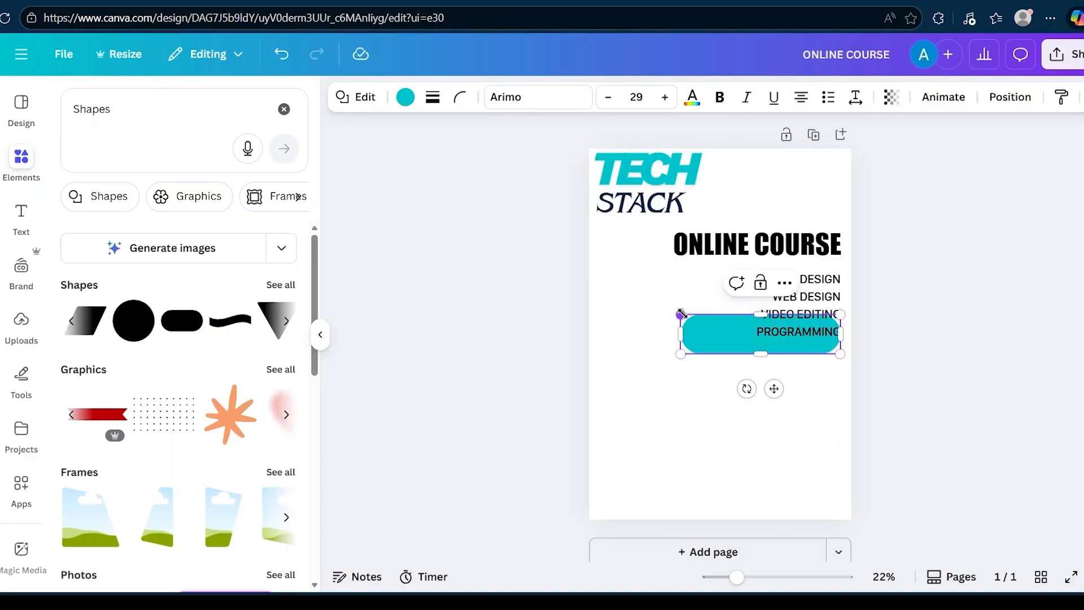
{"action": "left_click_drag", "start_coordinate": [681, 314], "coordinate": [730, 327]}
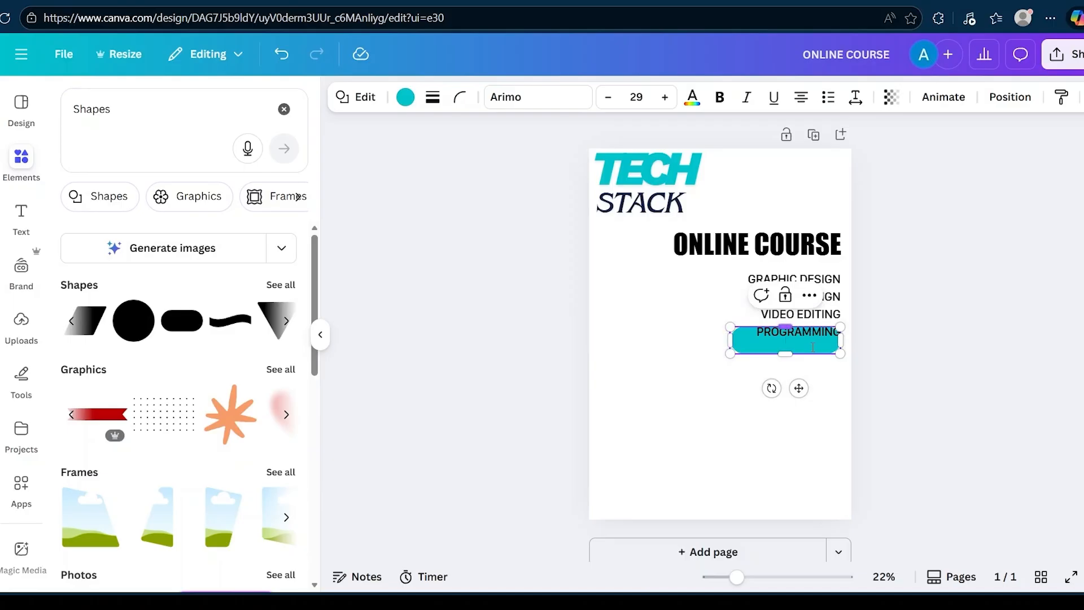
{"action": "left_click_drag", "start_coordinate": [798, 388], "coordinate": [809, 432]}
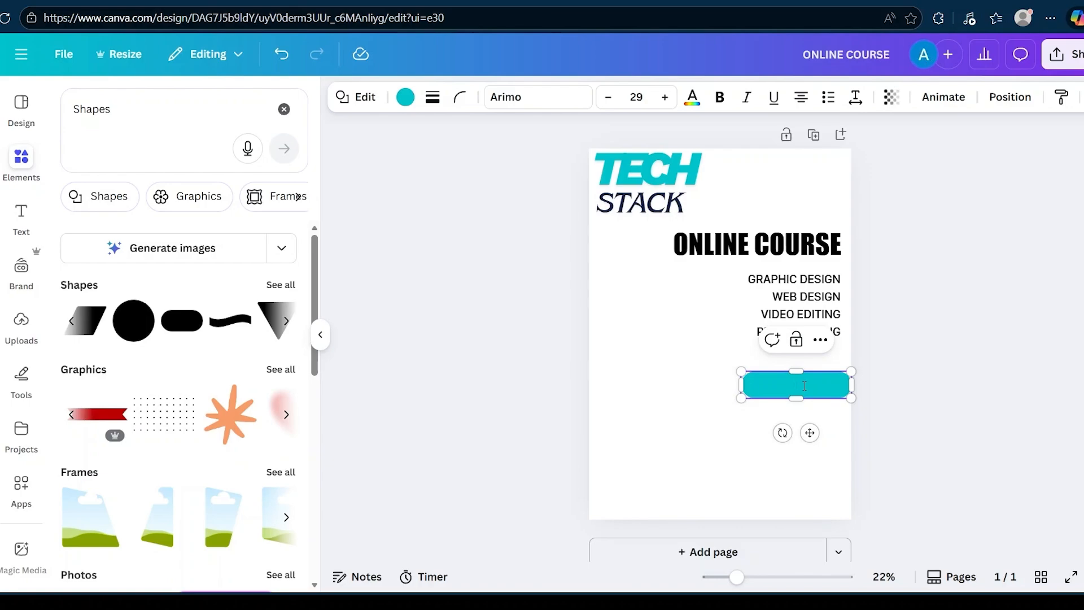
Enter the label "REGISTR NOW" inside the turquoise pill shape and set it in San Francisco Display Heavy
{"action": "double_click", "coordinate": [805, 386]}
{"action": "type", "text": "REGISTER NOW"}
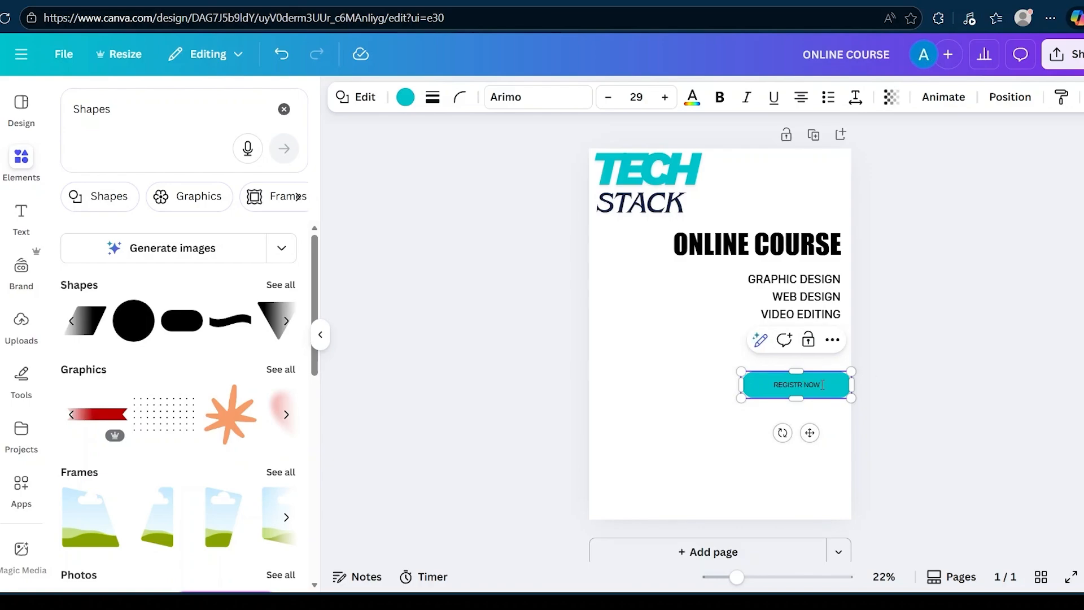
{"action": "left_click_drag", "start_coordinate": [780, 381], "coordinate": [773, 380]}
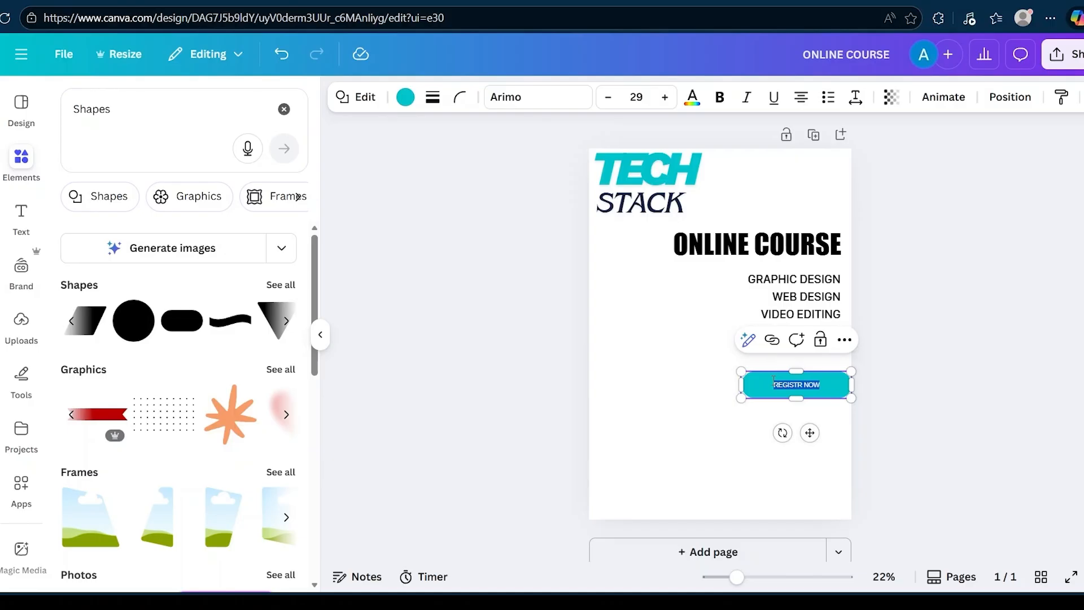
{"action": "left_click", "coordinate": [719, 97]}
{"action": "left_click", "coordinate": [525, 99]}
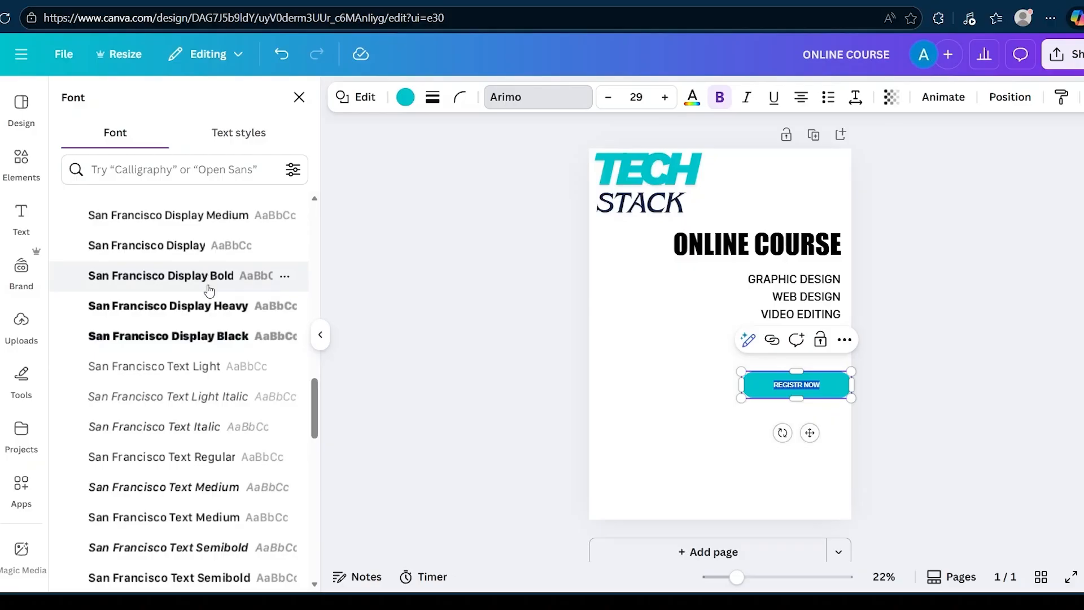
{"action": "left_click", "coordinate": [208, 305]}
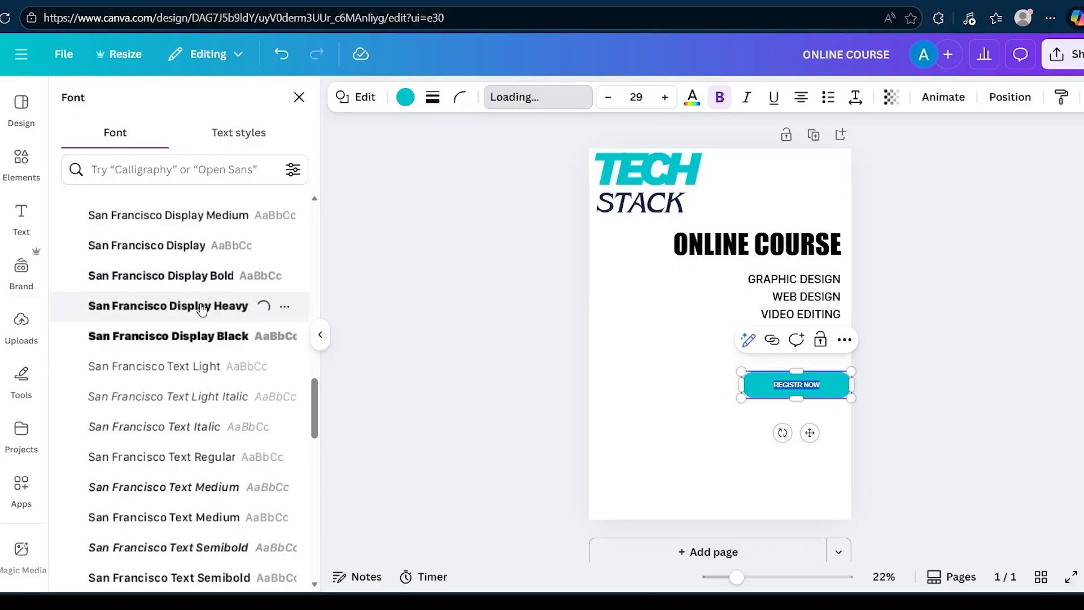
Set the button label's font size to 51 and correct its wording to "REGISTER NOW"
{"action": "left_click", "coordinate": [665, 99]}
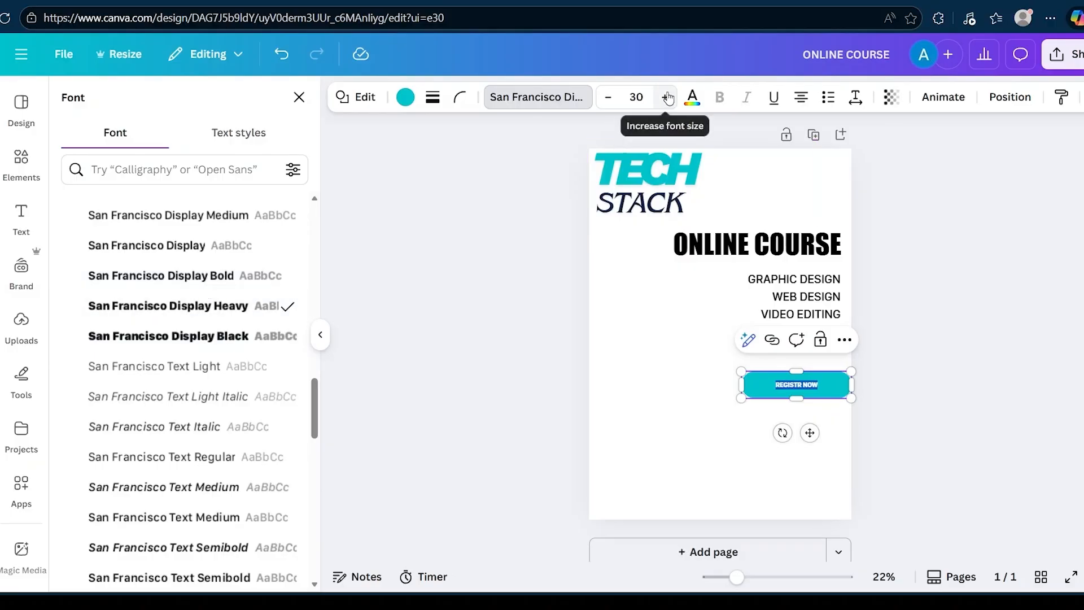
{"action": "left_click", "coordinate": [667, 100]}
{"action": "left_click", "coordinate": [667, 99]}
{"action": "left_click", "coordinate": [667, 99]}
{"action": "left_click", "coordinate": [668, 99]}
{"action": "left_click", "coordinate": [667, 99]}
{"action": "left_click", "coordinate": [668, 99]}
{"action": "left_click", "coordinate": [668, 99]}
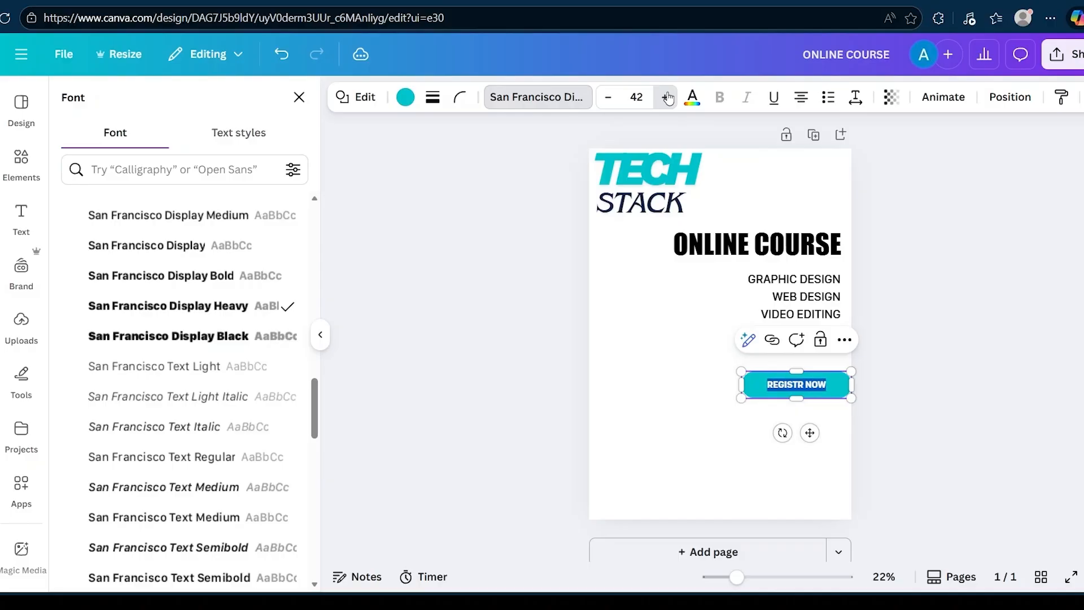
{"action": "left_click", "coordinate": [668, 99]}
{"action": "left_click", "coordinate": [668, 99]}
{"action": "left_click", "coordinate": [668, 99]}
{"action": "left_click", "coordinate": [608, 97]}
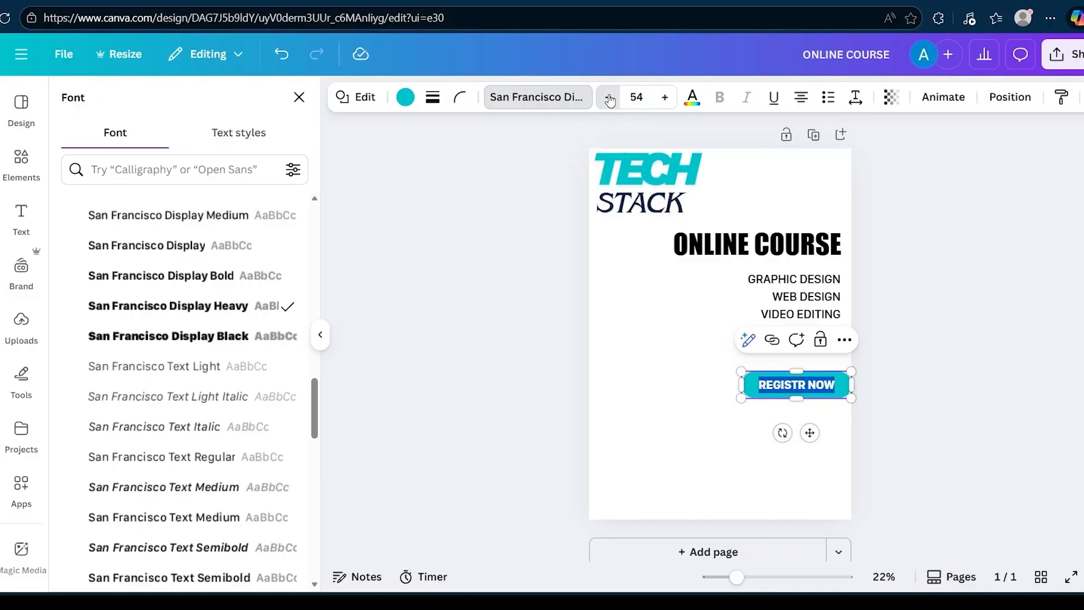
{"action": "left_click", "coordinate": [609, 97]}
{"action": "left_click", "coordinate": [608, 97]}
{"action": "left_click", "coordinate": [609, 98]}
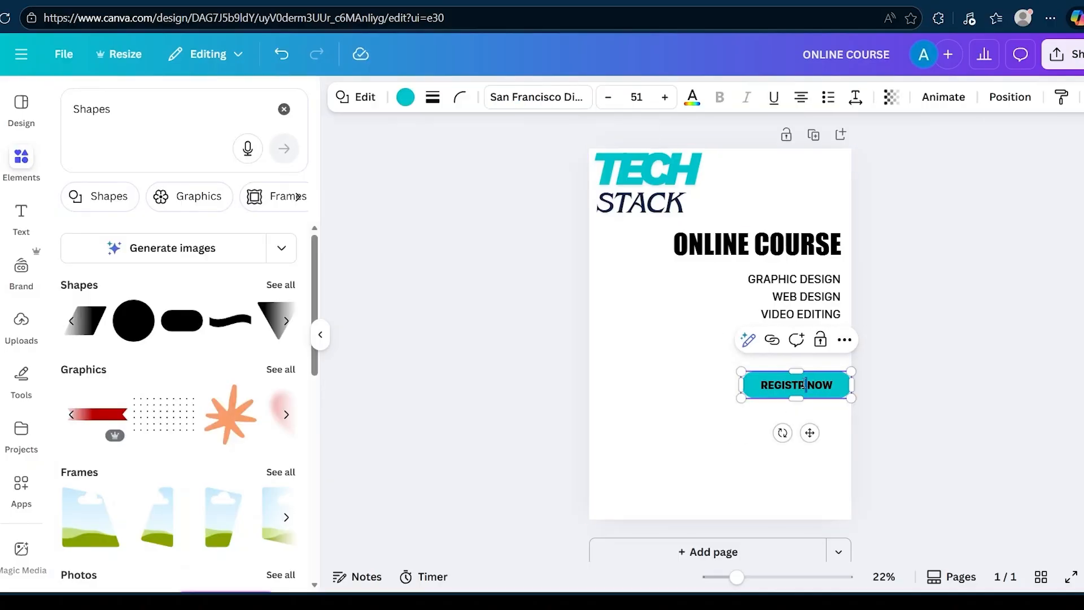
{"action": "type", "text": "E"}
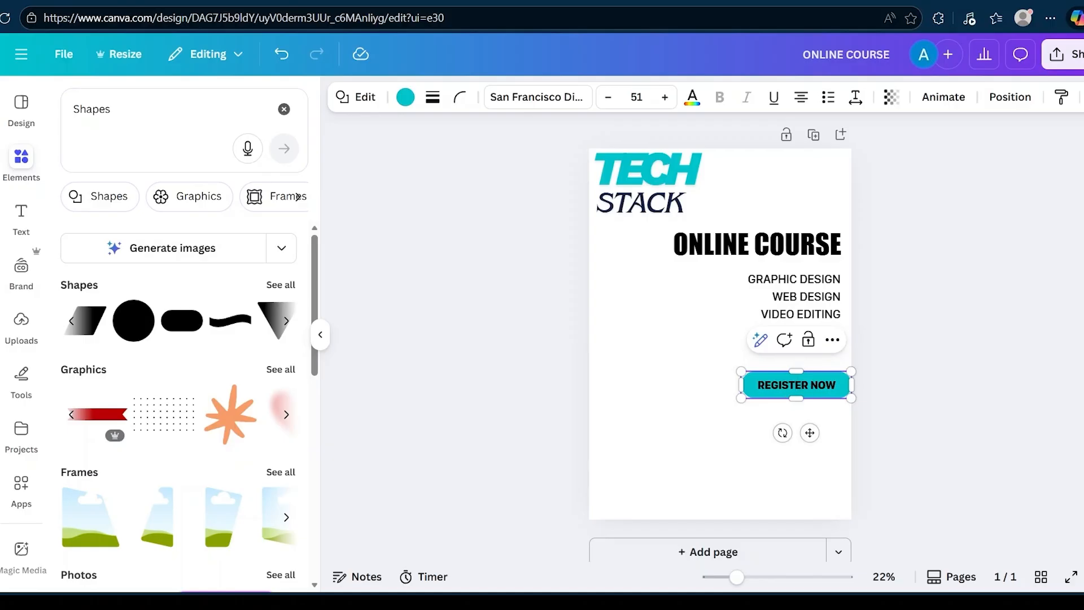
{"action": "left_click", "coordinate": [647, 477]}
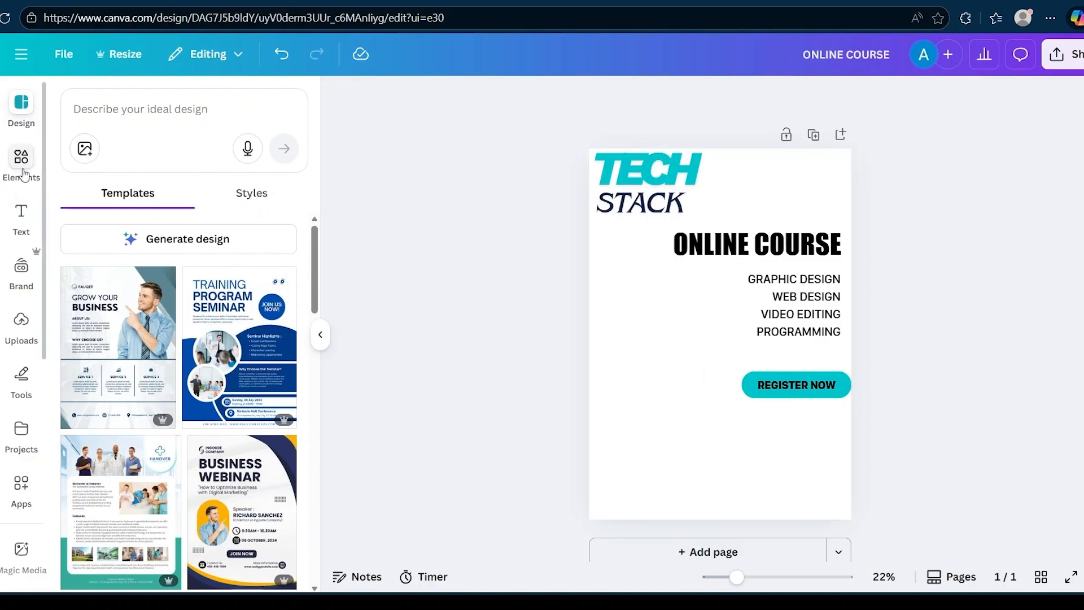
Search the photo library for "students on computers"
{"action": "left_click", "coordinate": [21, 161]}
{"action": "scroll", "coordinate": [107, 262], "scroll_direction": "down", "scroll_amount": 3}
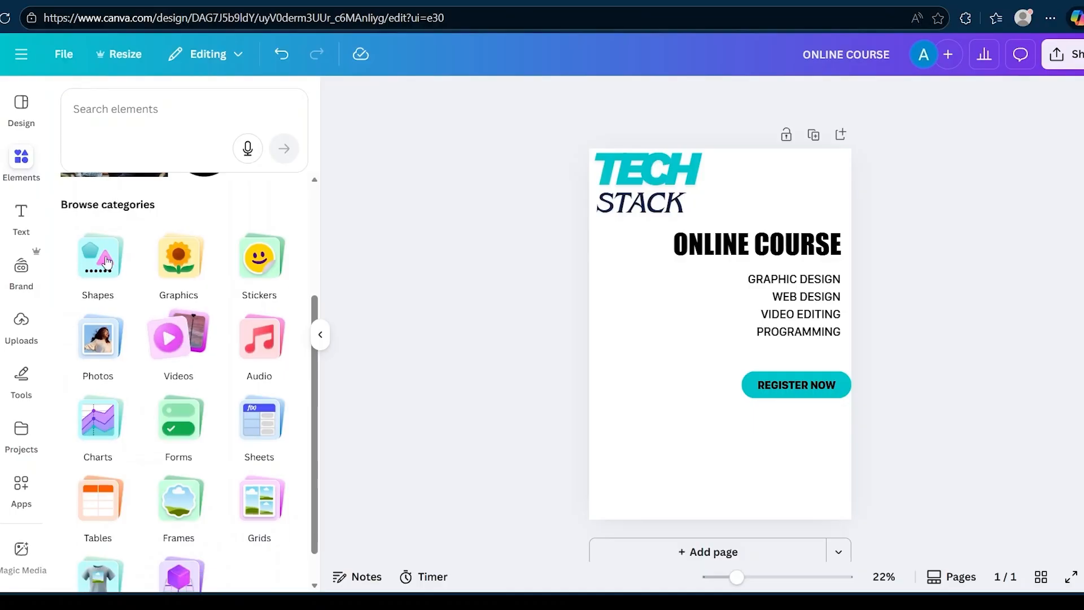
{"action": "scroll", "coordinate": [186, 338], "scroll_direction": "down", "scroll_amount": 1}
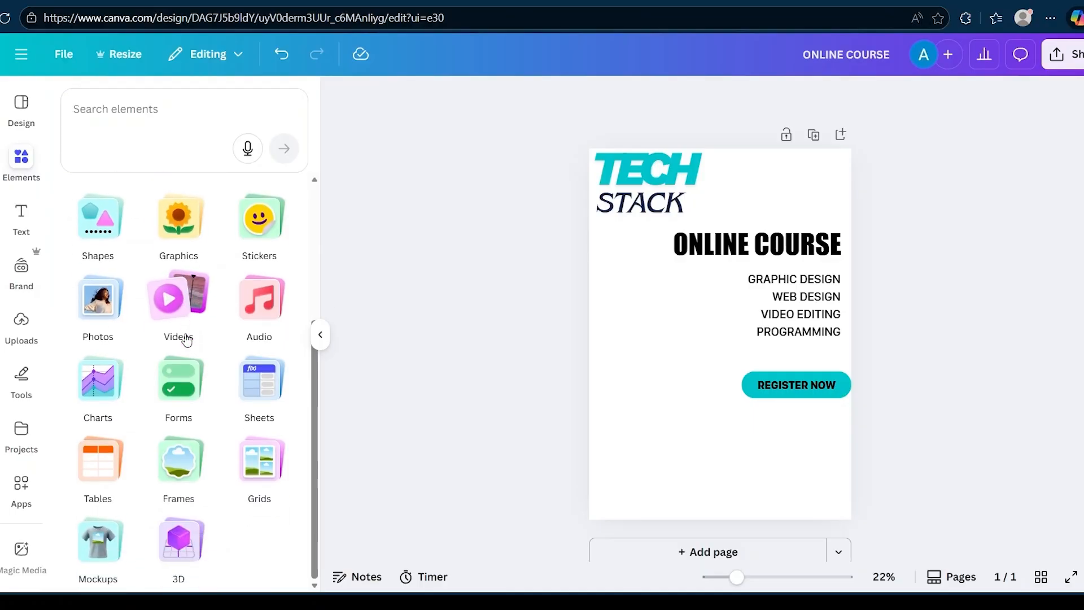
{"action": "left_click", "coordinate": [97, 310]}
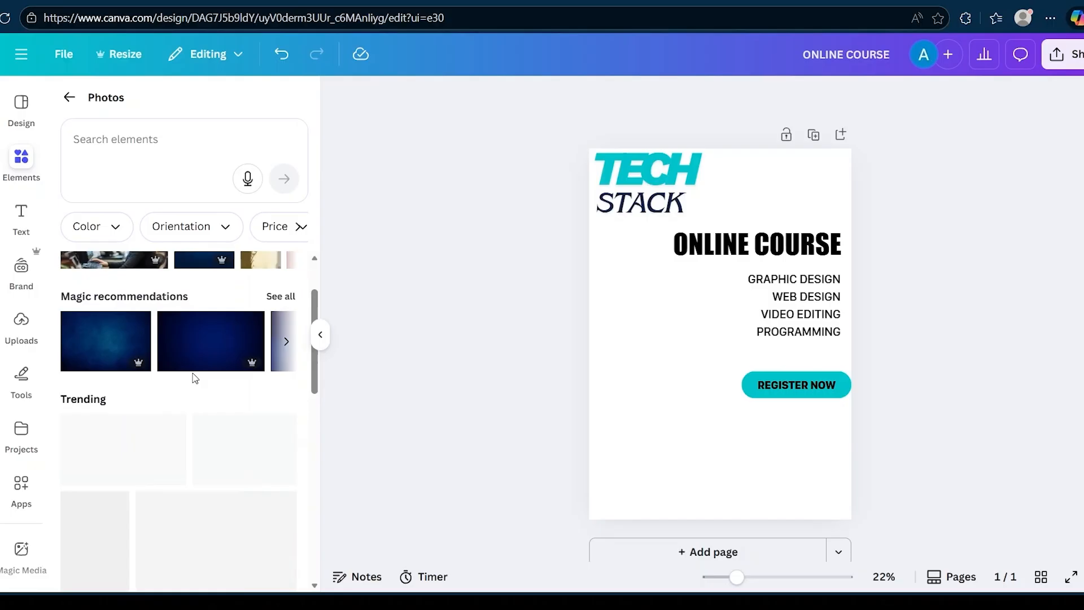
{"action": "left_click", "coordinate": [146, 138]}
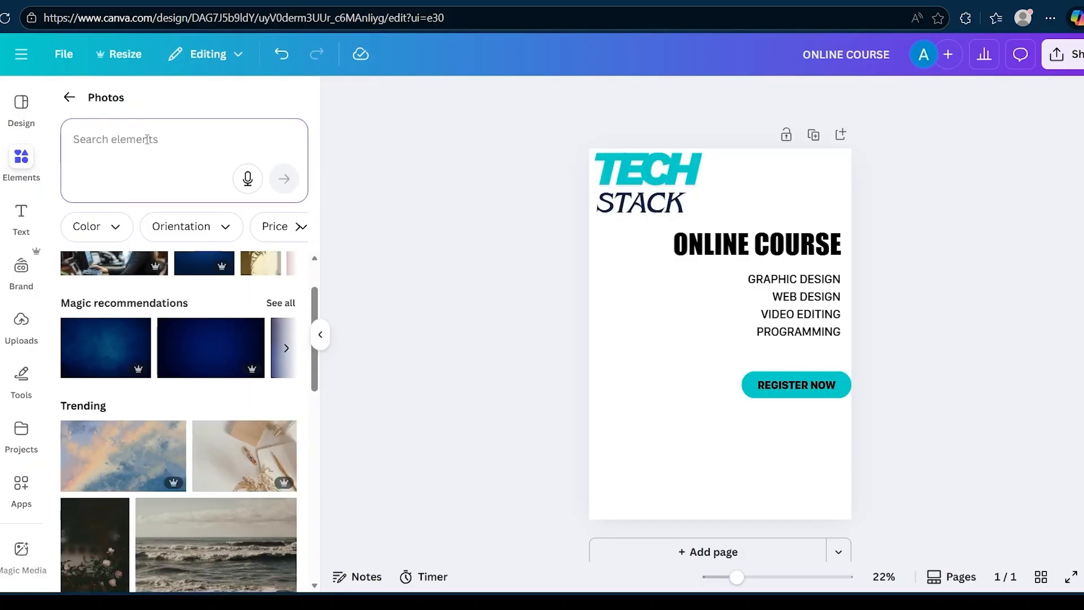
{"action": "type", "text": "C"}
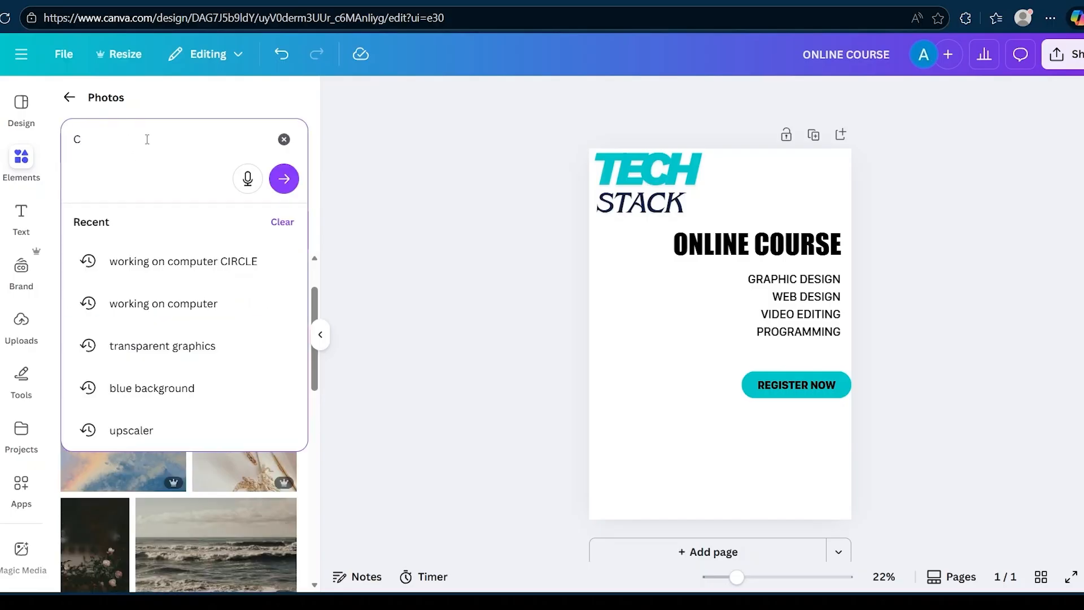
{"action": "type", "text": "OMPUT"}
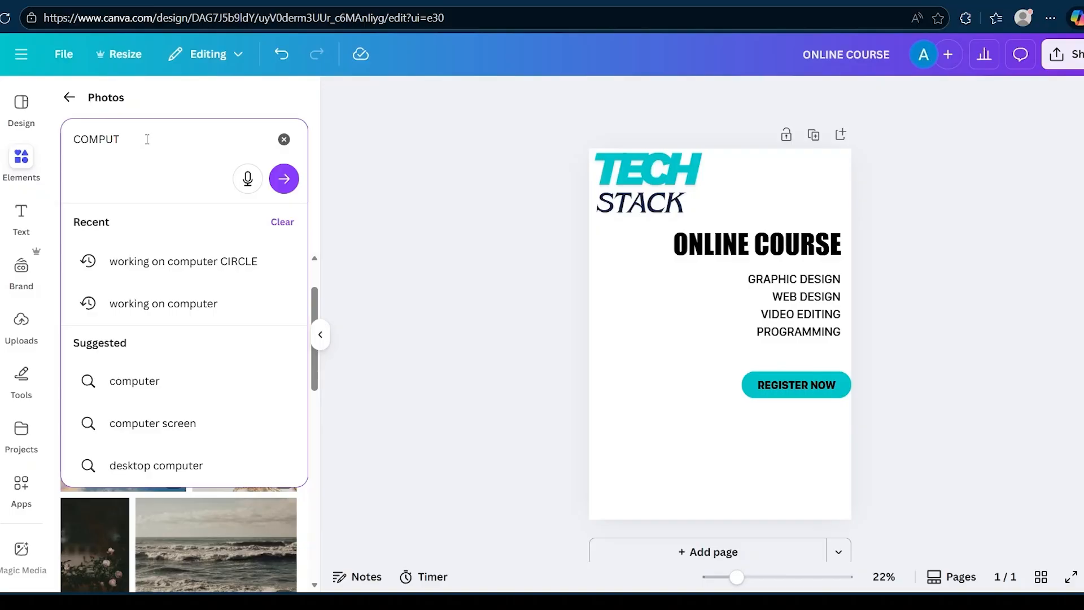
{"action": "type", "text": "RS"}
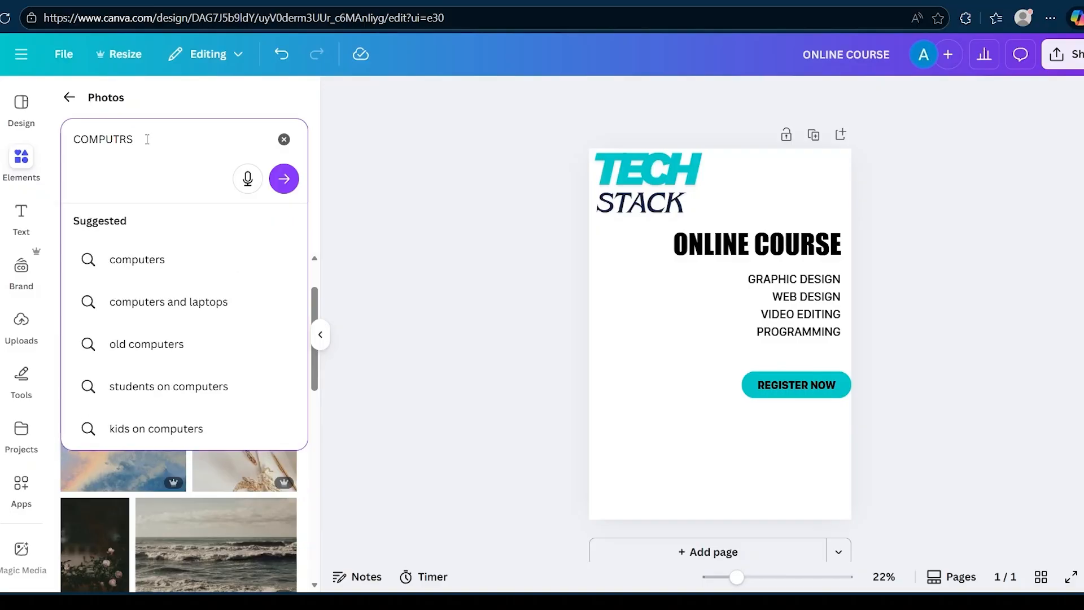
{"action": "left_click", "coordinate": [163, 395]}
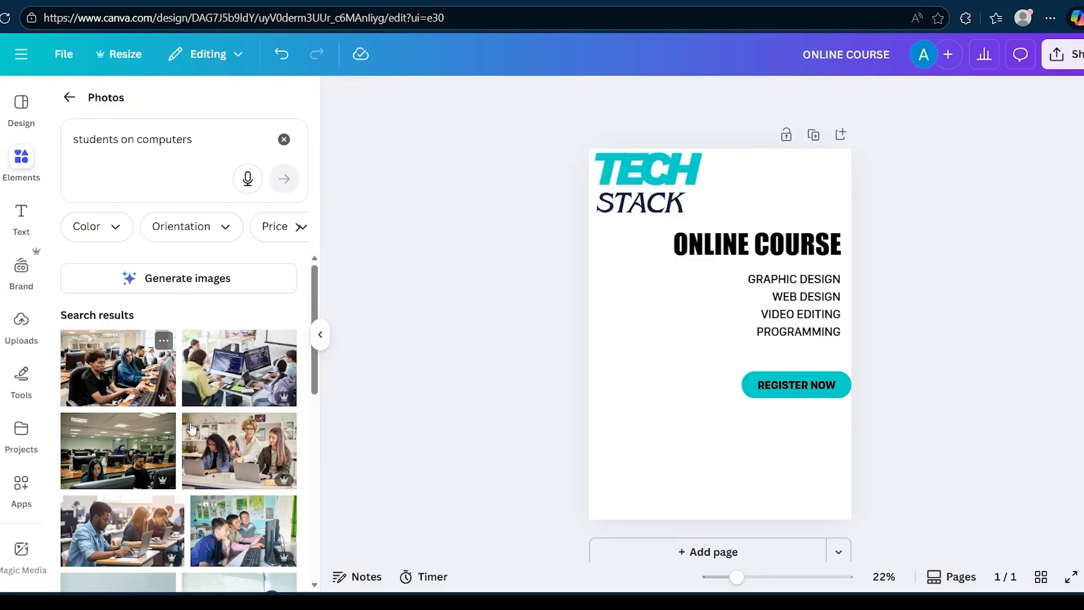
Browse the student photos and add the one of three boys at a desktop computer to the poster
{"action": "scroll", "coordinate": [192, 432], "scroll_direction": "down", "scroll_amount": 3}
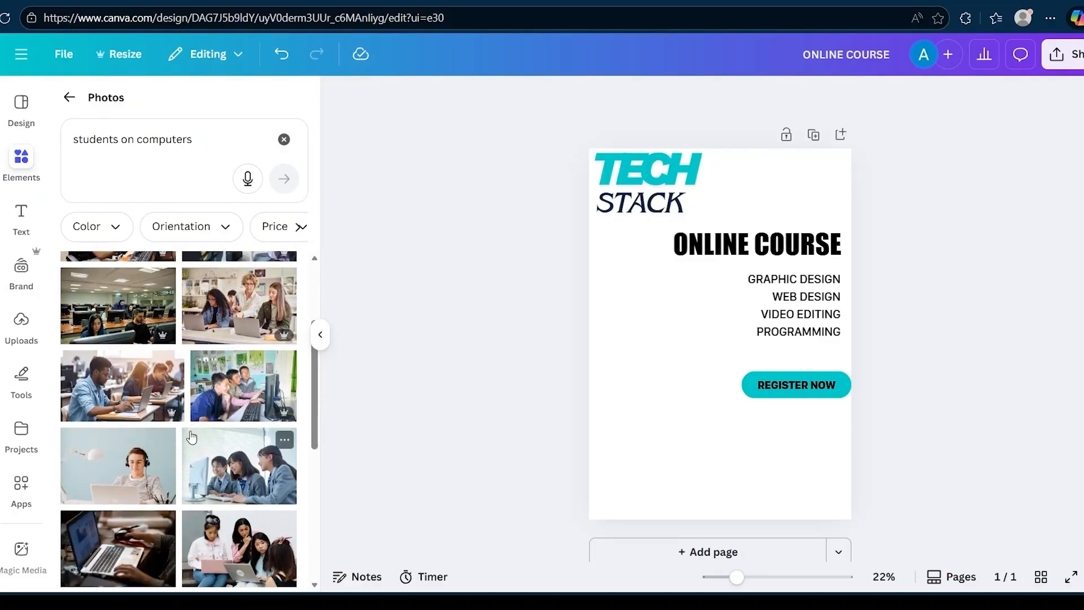
{"action": "scroll", "coordinate": [192, 436], "scroll_direction": "down", "scroll_amount": 3}
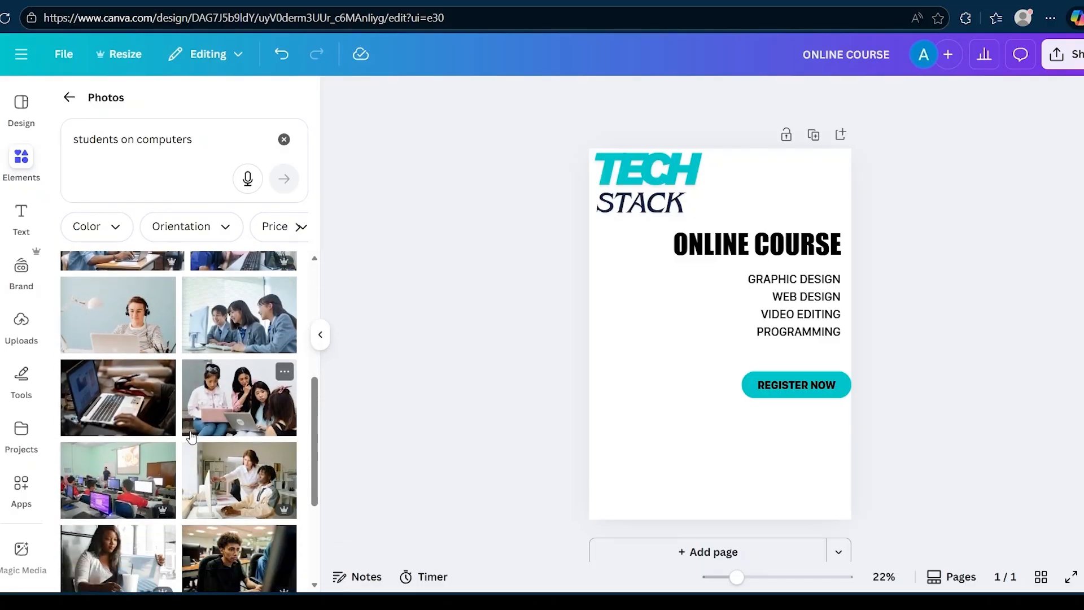
{"action": "scroll", "coordinate": [191, 436], "scroll_direction": "up", "scroll_amount": 3}
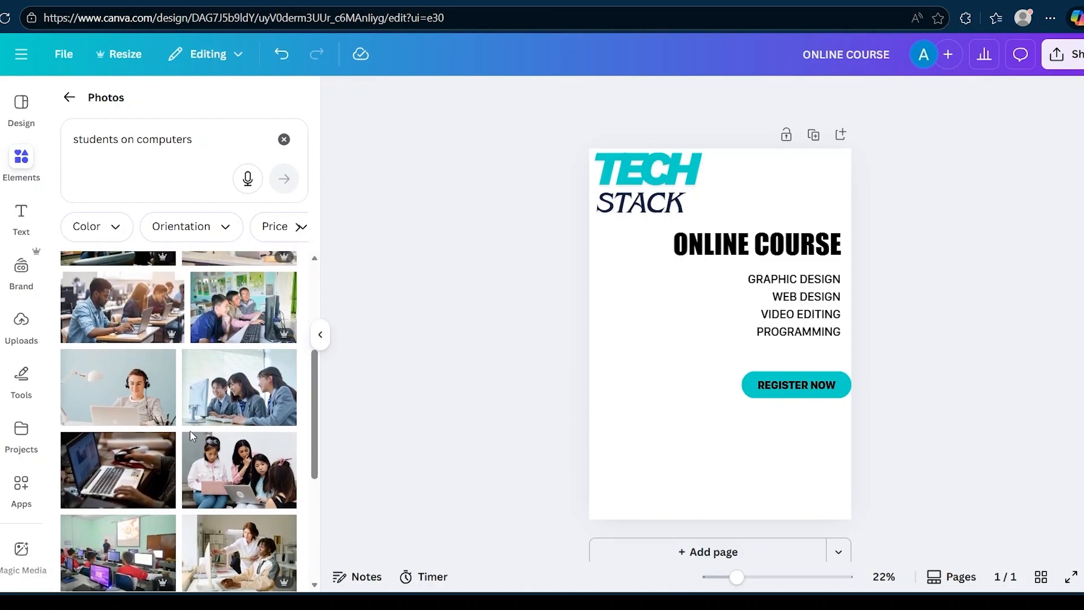
{"action": "scroll", "coordinate": [191, 436], "scroll_direction": "up", "scroll_amount": 2}
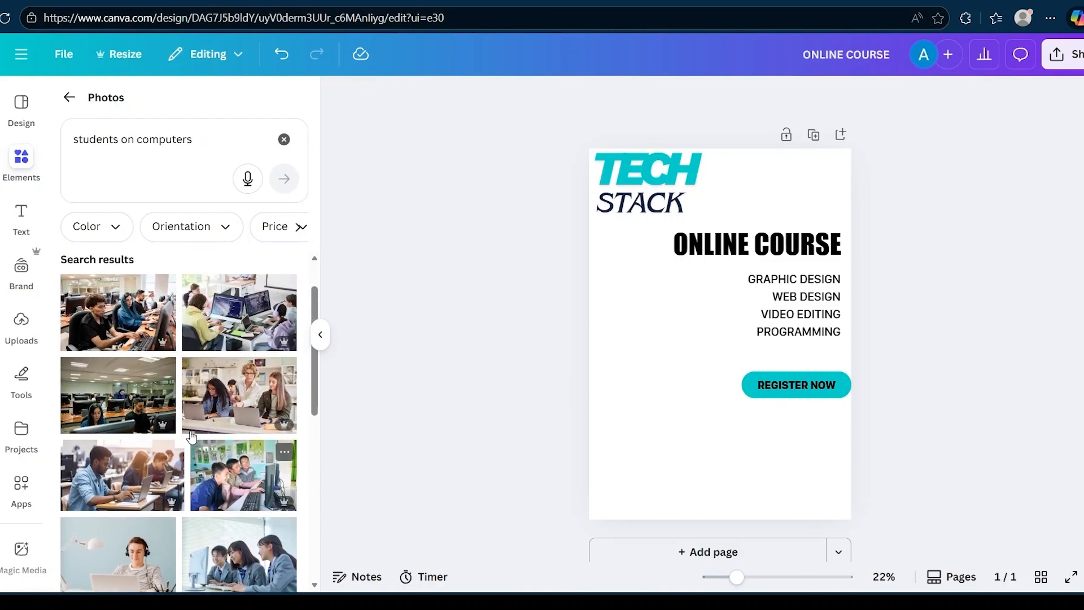
{"action": "scroll", "coordinate": [191, 436], "scroll_direction": "down", "scroll_amount": 1}
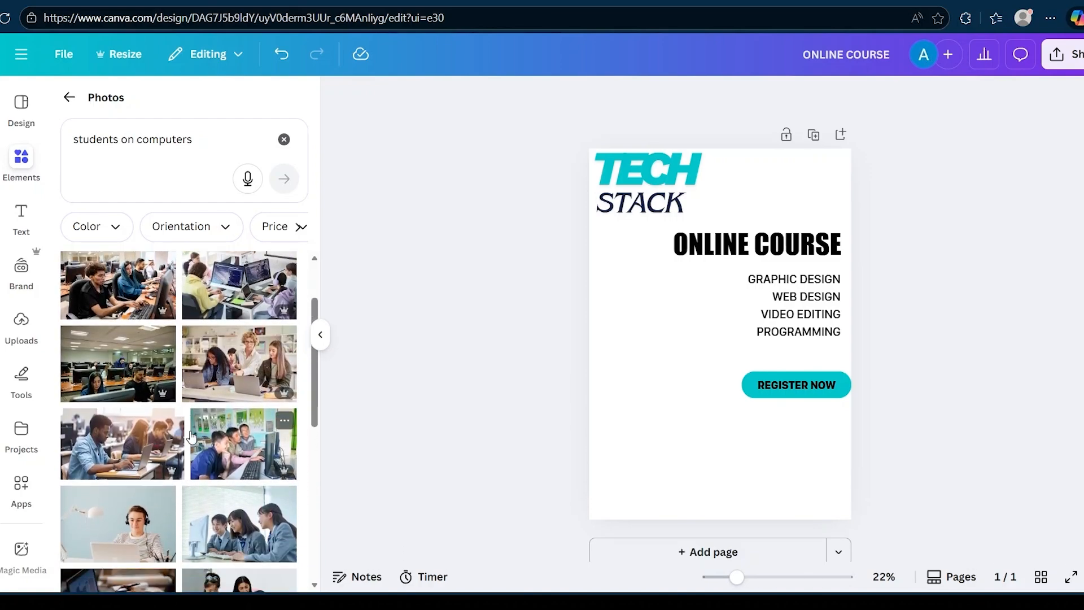
{"action": "left_click", "coordinate": [244, 450]}
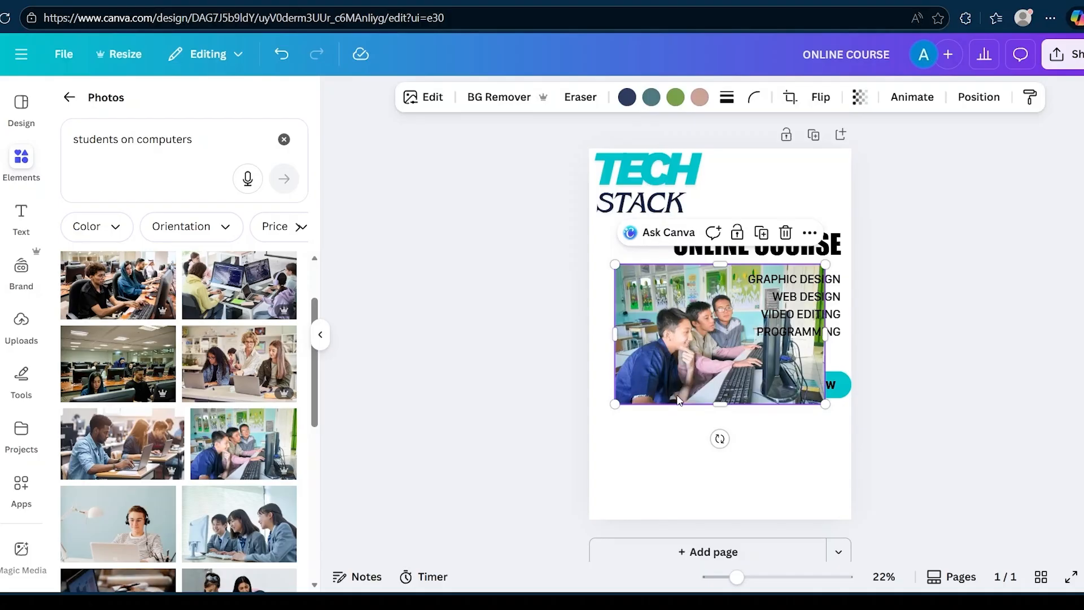
Shrink the photo of the boys and place it beside the course list, below the ONLINE COURSE heading
{"action": "left_click_drag", "start_coordinate": [615, 406], "coordinate": [682, 359]}
{"action": "left_click_drag", "start_coordinate": [686, 340], "coordinate": [653, 379]}
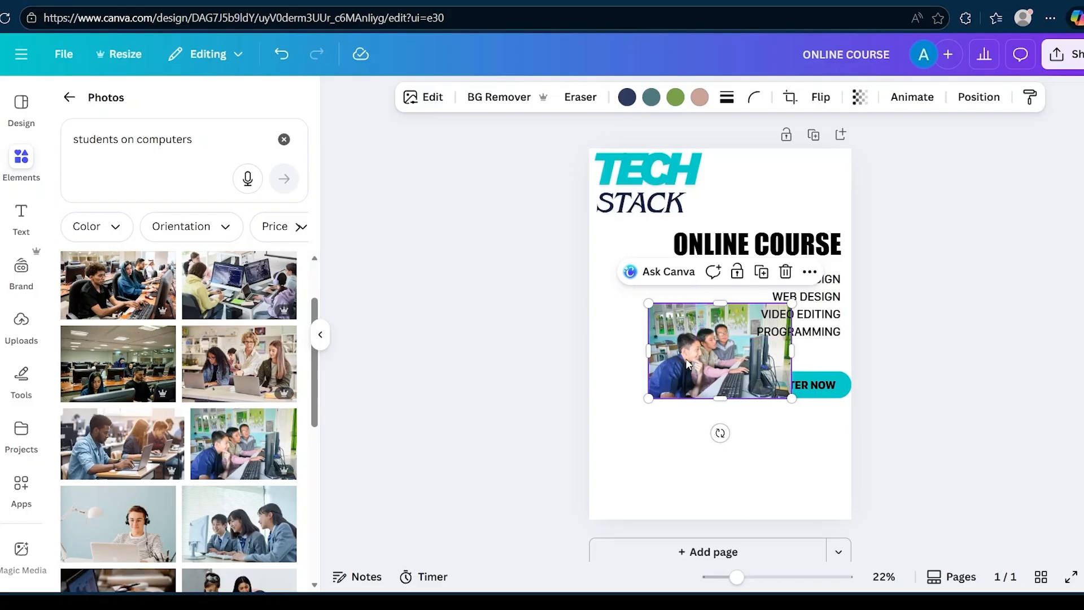
{"action": "left_click_drag", "start_coordinate": [681, 373], "coordinate": [634, 347]}
{"action": "left_click_drag", "start_coordinate": [743, 370], "coordinate": [729, 362]}
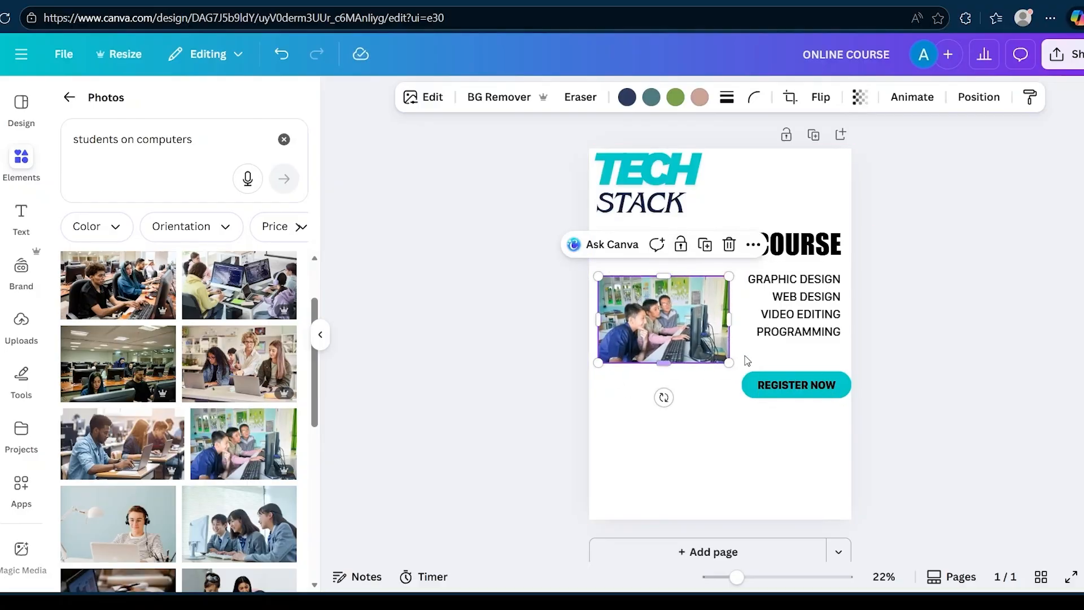
{"action": "left_click_drag", "start_coordinate": [656, 323], "coordinate": [669, 318]}
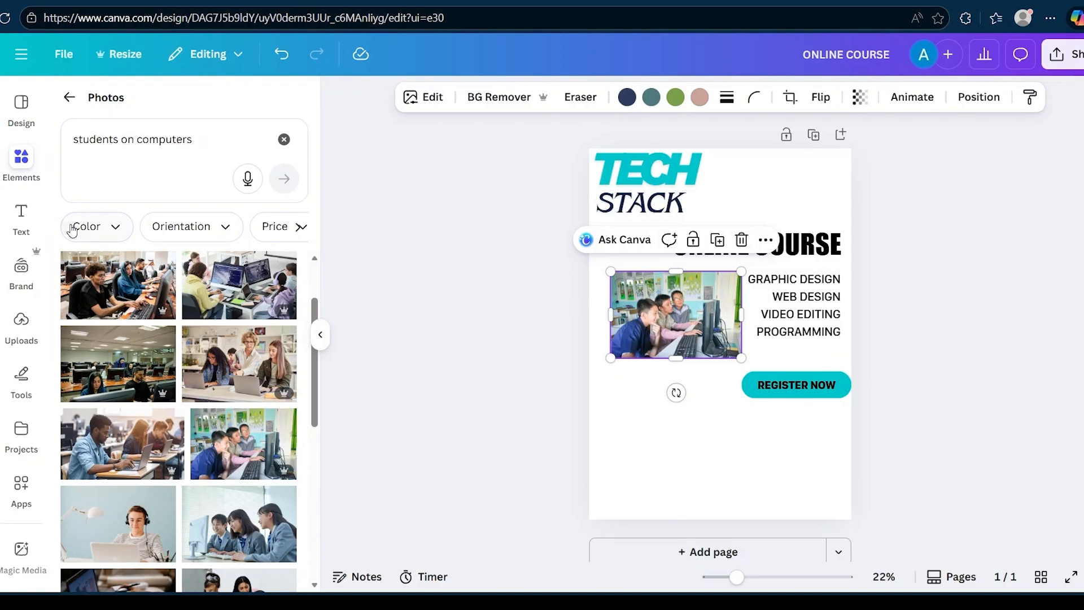
Return to the element categories, open the shapes and add the recently used rounded square to the poster
{"action": "scroll", "coordinate": [181, 228], "scroll_direction": "right", "scroll_amount": 1}
{"action": "scroll", "coordinate": [180, 228], "scroll_direction": "left", "scroll_amount": 1}
{"action": "left_click", "coordinate": [68, 100]}
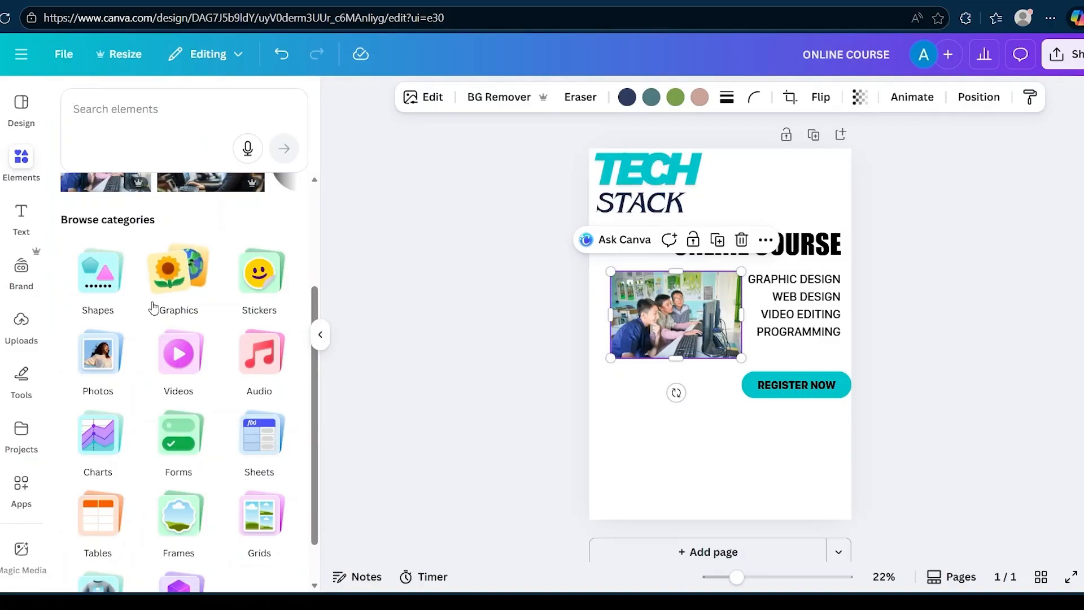
{"action": "scroll", "coordinate": [152, 308], "scroll_direction": "down", "scroll_amount": 1}
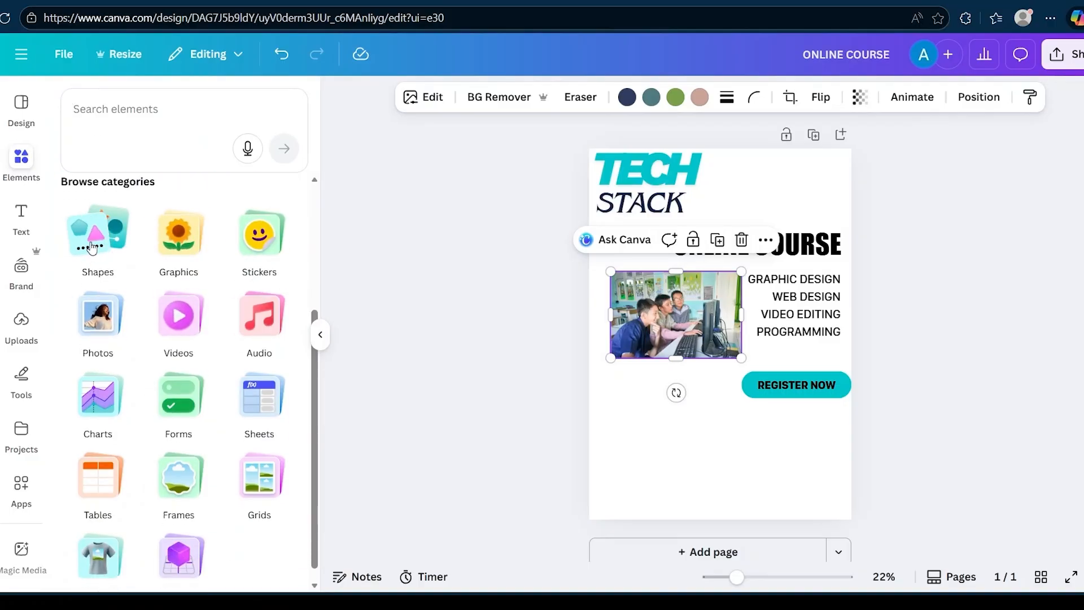
{"action": "left_click", "coordinate": [92, 249]}
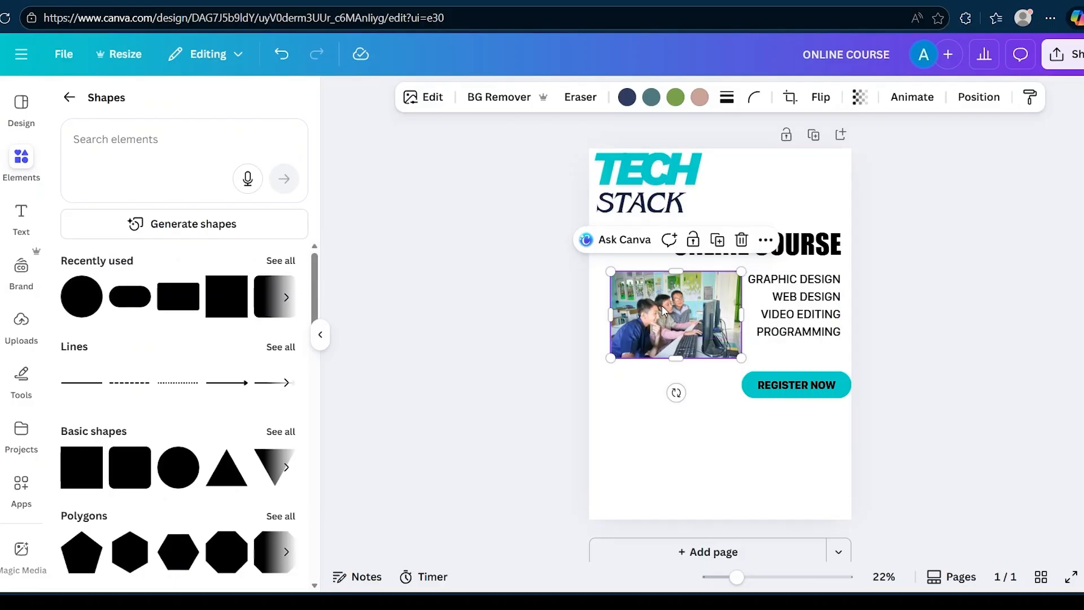
{"action": "scroll", "coordinate": [217, 300], "scroll_direction": "right", "scroll_amount": 2}
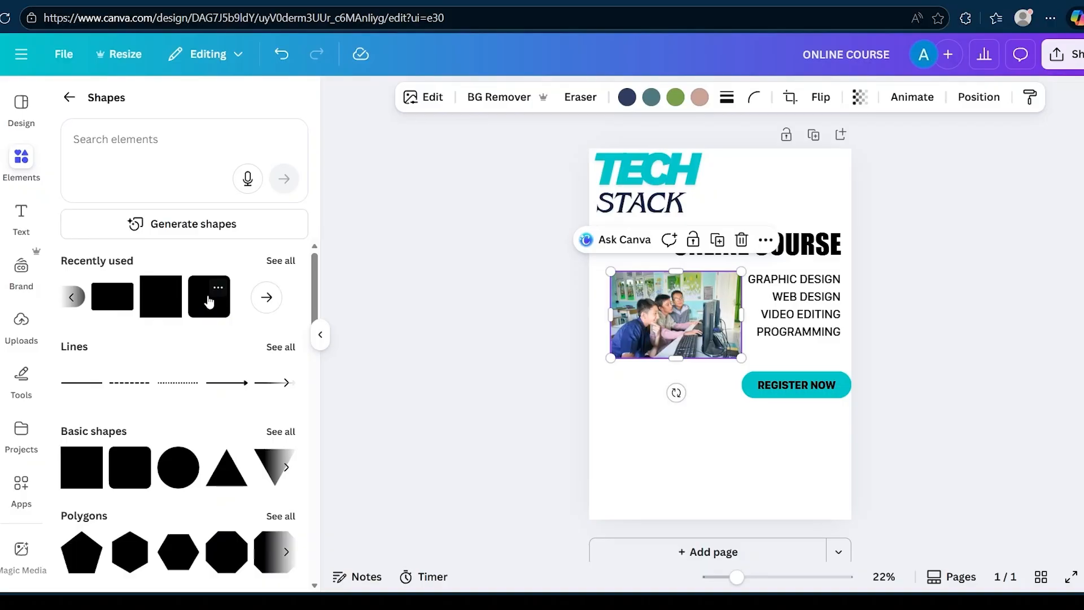
{"action": "left_click", "coordinate": [209, 302]}
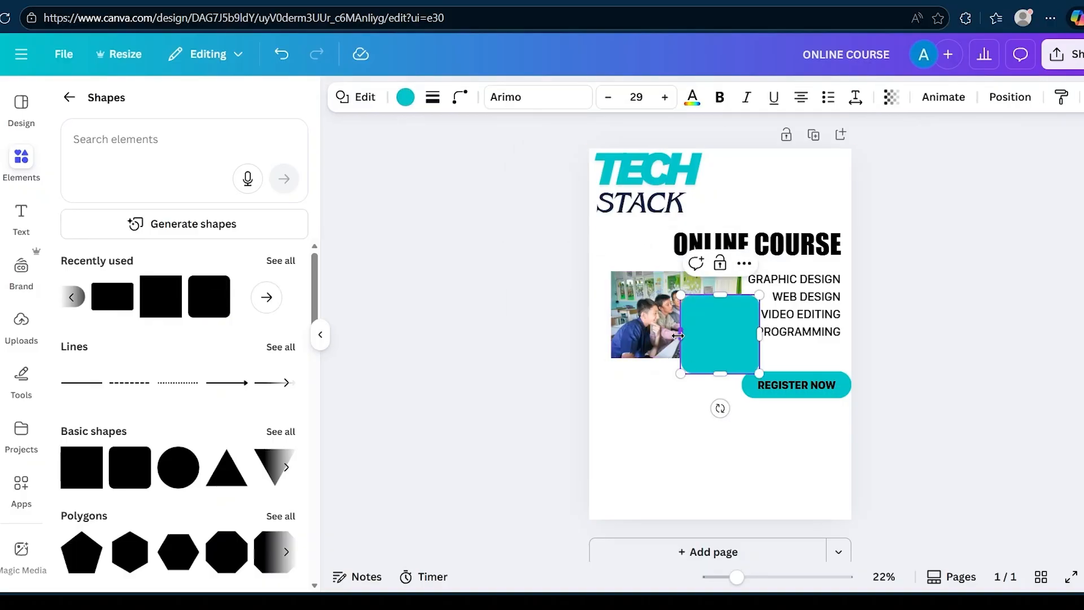
Stretch the rounded square into a landscape rectangle slightly larger than the photo and fill it with the document's dark navy
{"action": "left_click_drag", "start_coordinate": [678, 336], "coordinate": [628, 335]}
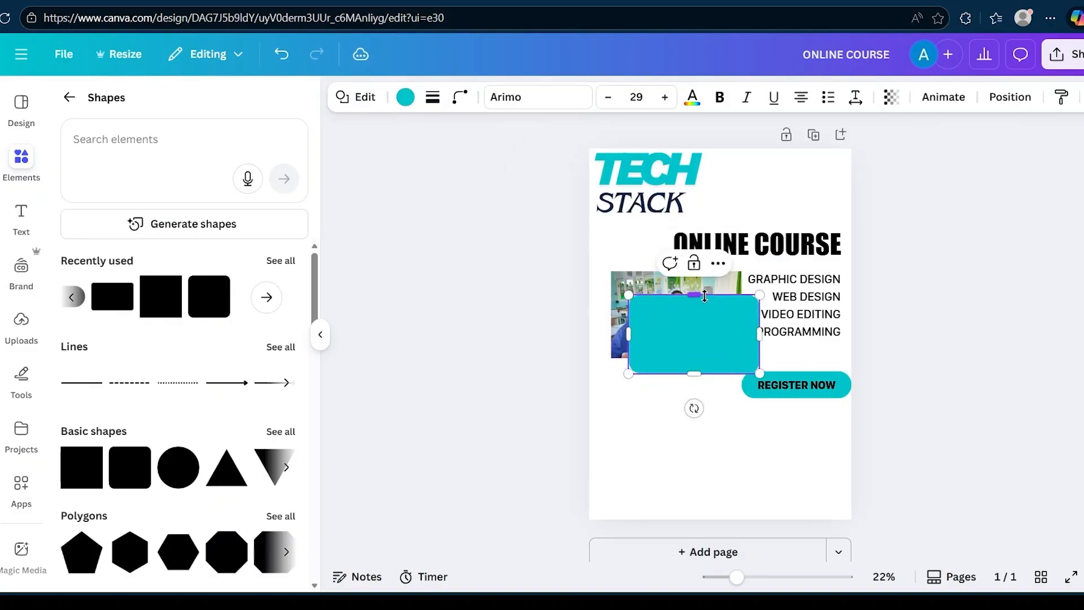
{"action": "left_click_drag", "start_coordinate": [704, 296], "coordinate": [689, 261]}
{"action": "left_click_drag", "start_coordinate": [760, 317], "coordinate": [769, 317]}
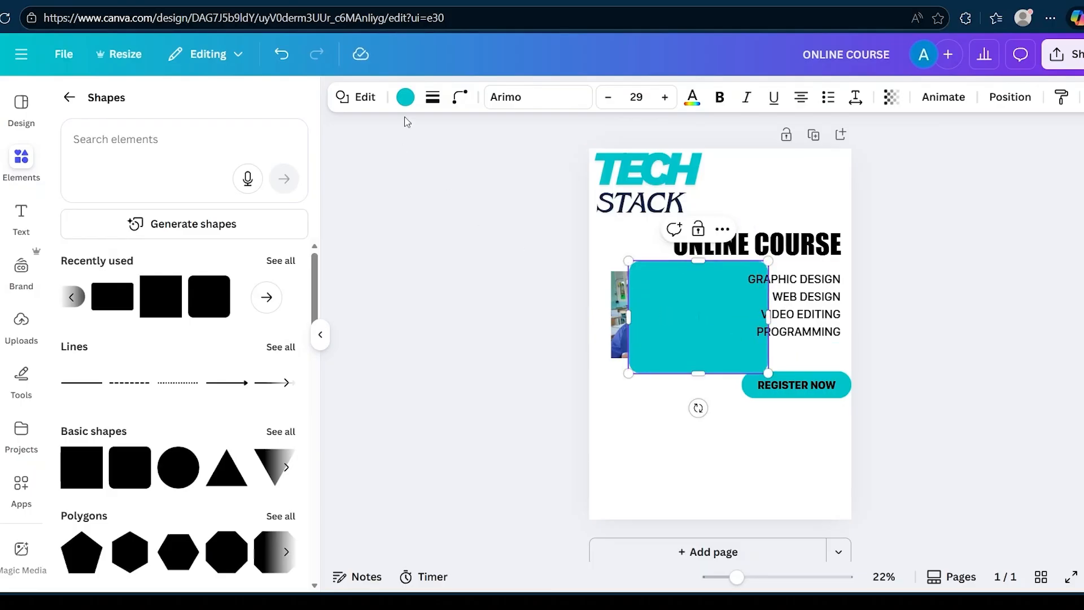
{"action": "left_click", "coordinate": [405, 95]}
{"action": "left_click", "coordinate": [214, 207]}
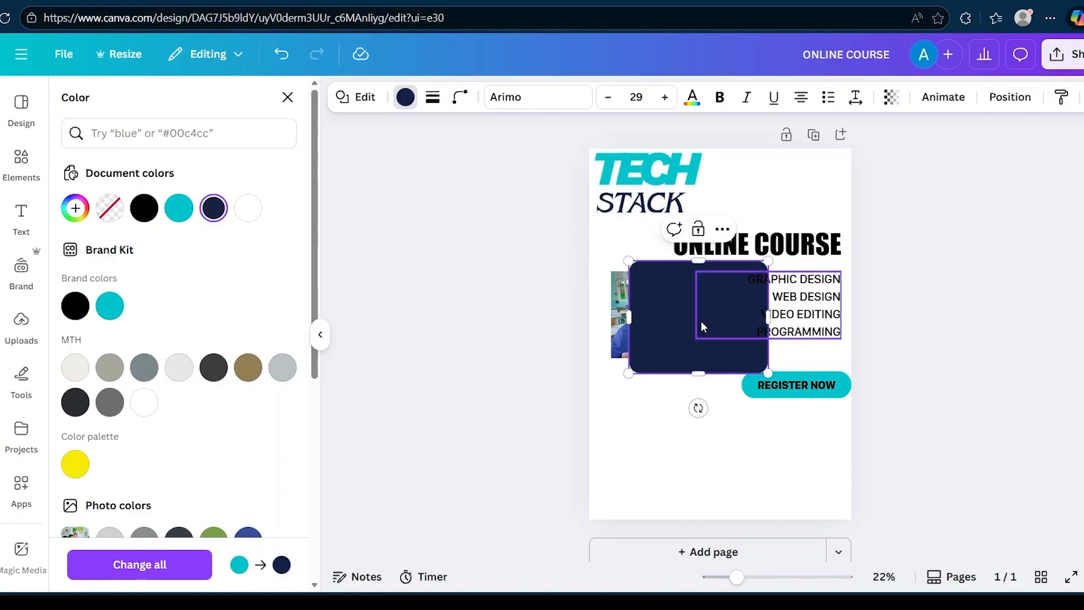
Send the navy rounded rectangle one layer backward and move it behind the photo so it forms a border
{"action": "left_click", "coordinate": [723, 229]}
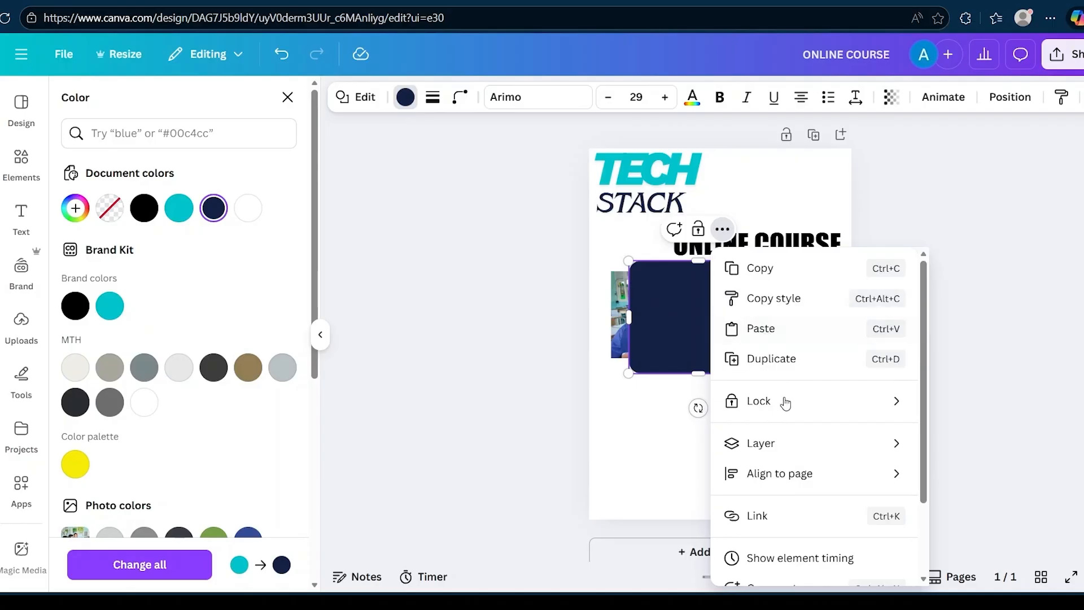
{"action": "mouse_move", "coordinate": [772, 442]}
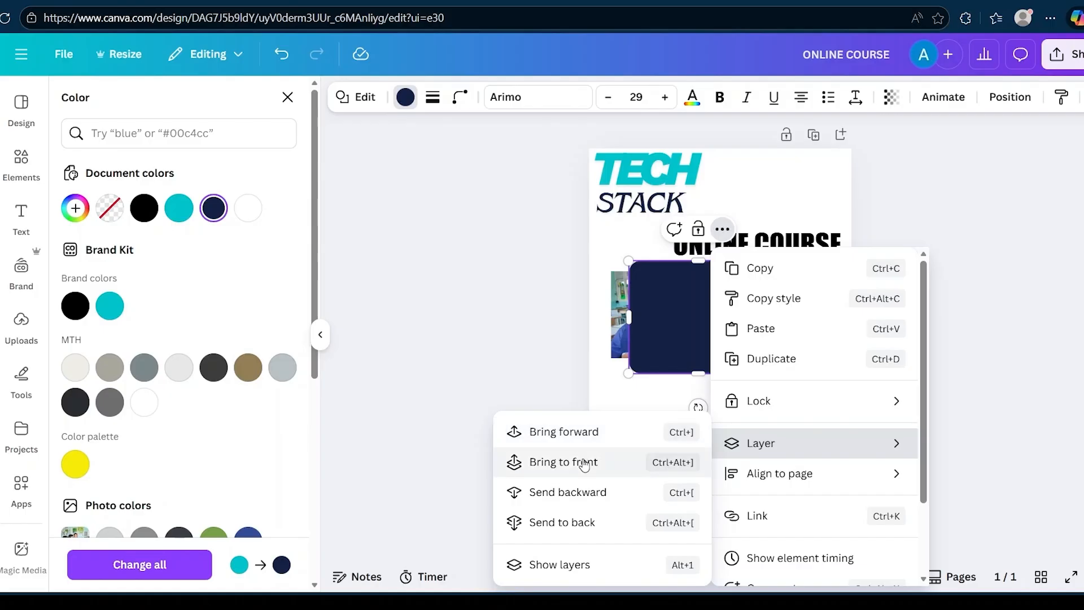
{"action": "left_click", "coordinate": [580, 495]}
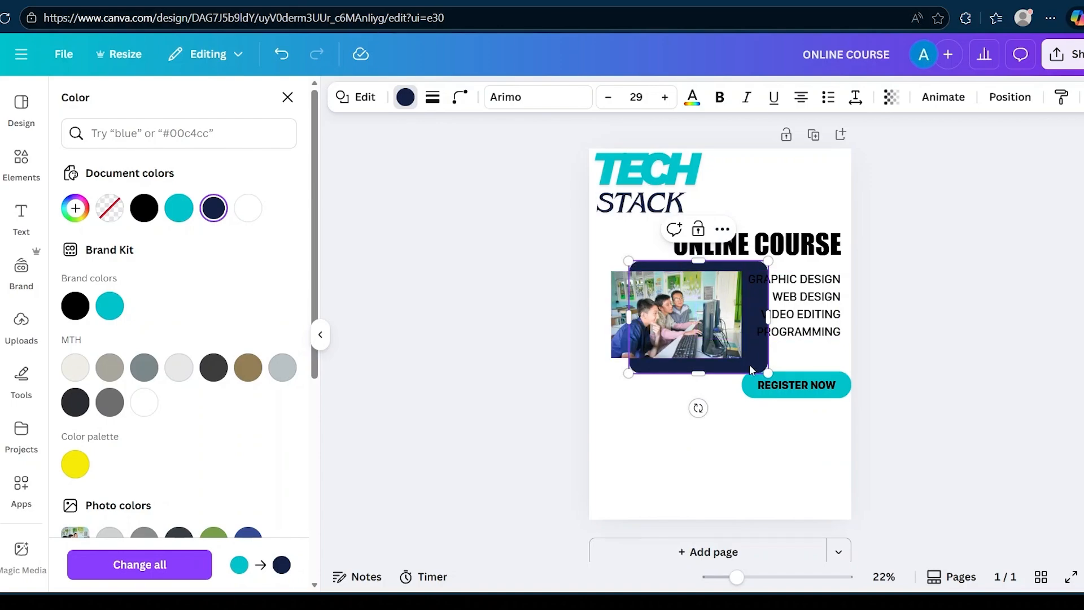
{"action": "left_click_drag", "start_coordinate": [749, 366], "coordinate": [725, 365]}
{"action": "left_click", "coordinate": [680, 415]}
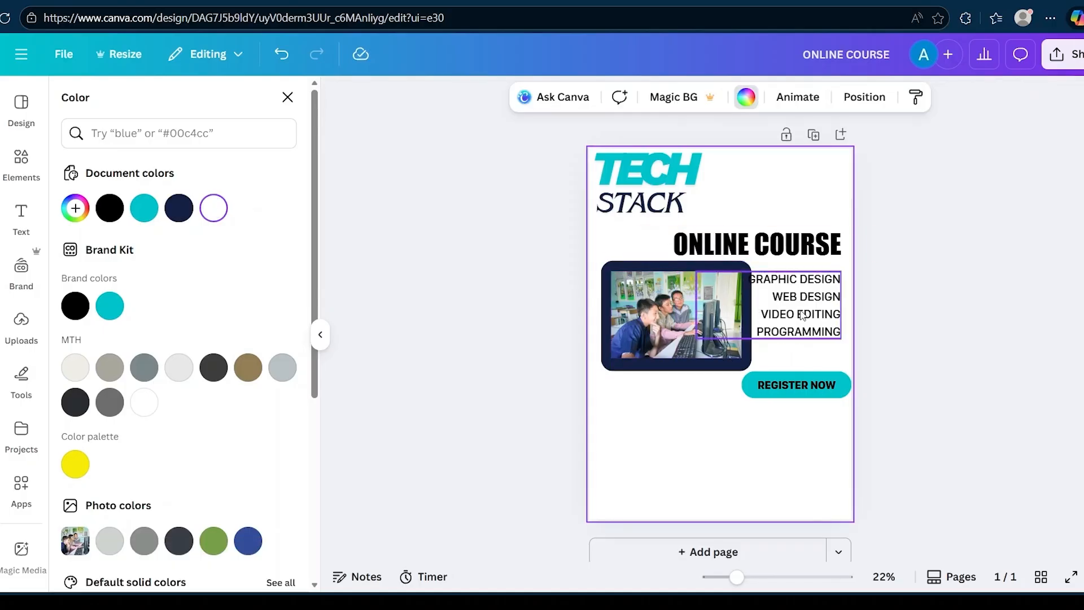
Shift the navy frame slightly left, clear of the course list, and nudge the photo left to centre it inside the frame
{"action": "left_click", "coordinate": [631, 271]}
{"action": "left_click_drag", "start_coordinate": [629, 267], "coordinate": [622, 267]}
{"action": "left_click", "coordinate": [637, 305]}
{"action": "key", "text": "Left"}
{"action": "key", "text": "Left"}
{"action": "key", "text": "Left"}
{"action": "key", "text": "Left"}
{"action": "key", "text": "Left"}
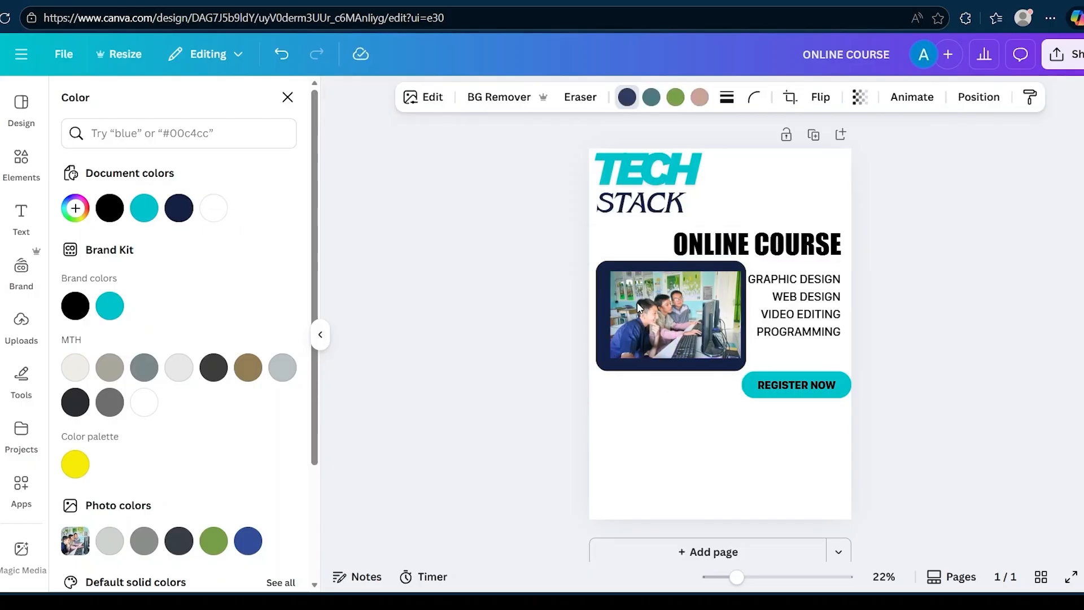
{"action": "key", "text": "Left"}
{"action": "key", "text": "Left"}
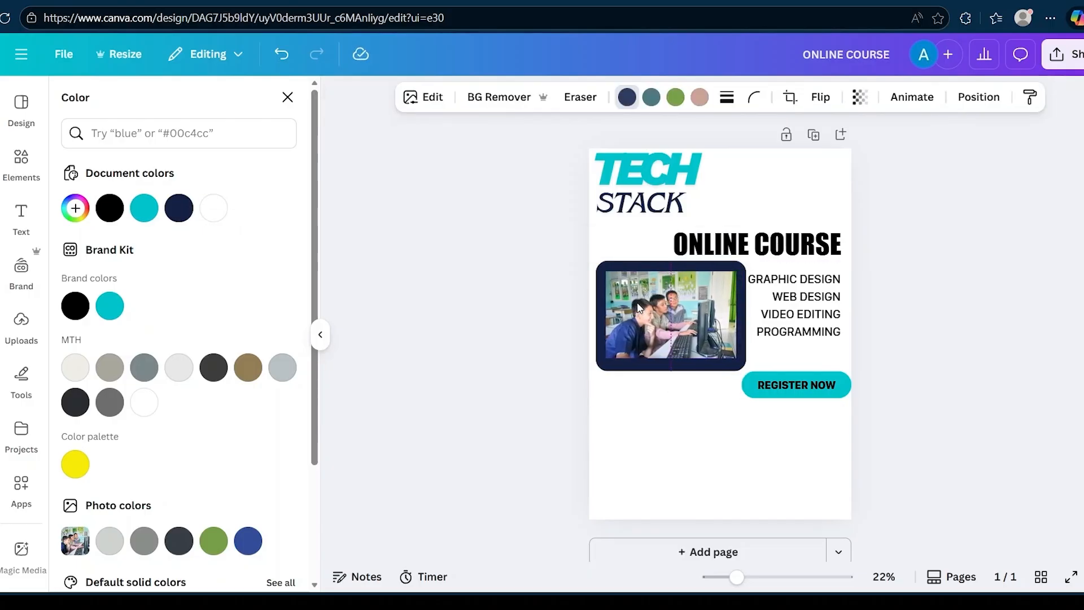
{"action": "left_click", "coordinate": [693, 465]}
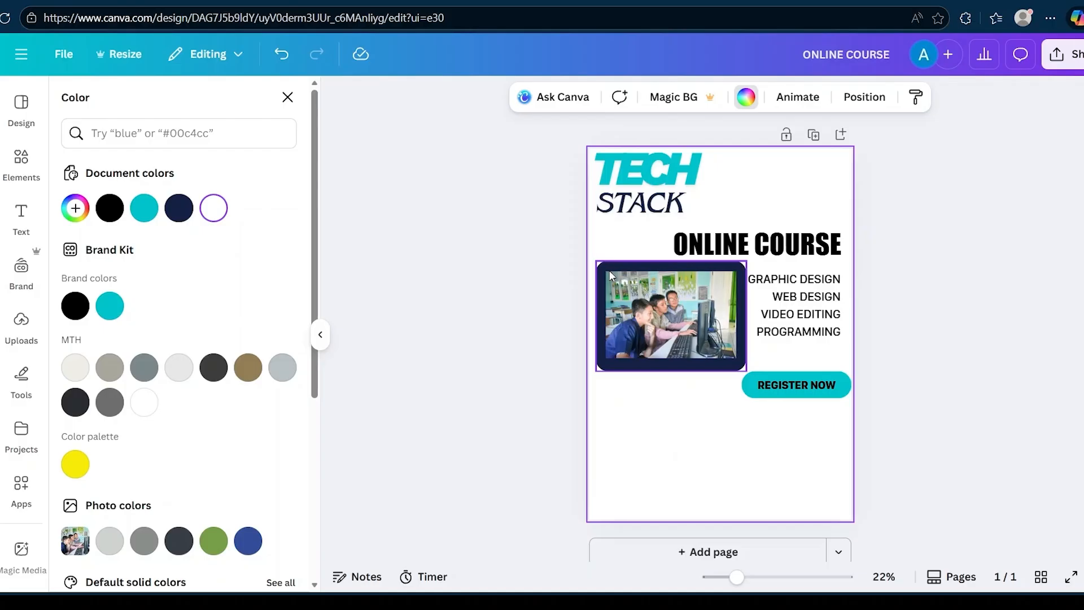
Set the corner rounding of the framed photo to 31
{"action": "left_click", "coordinate": [693, 327]}
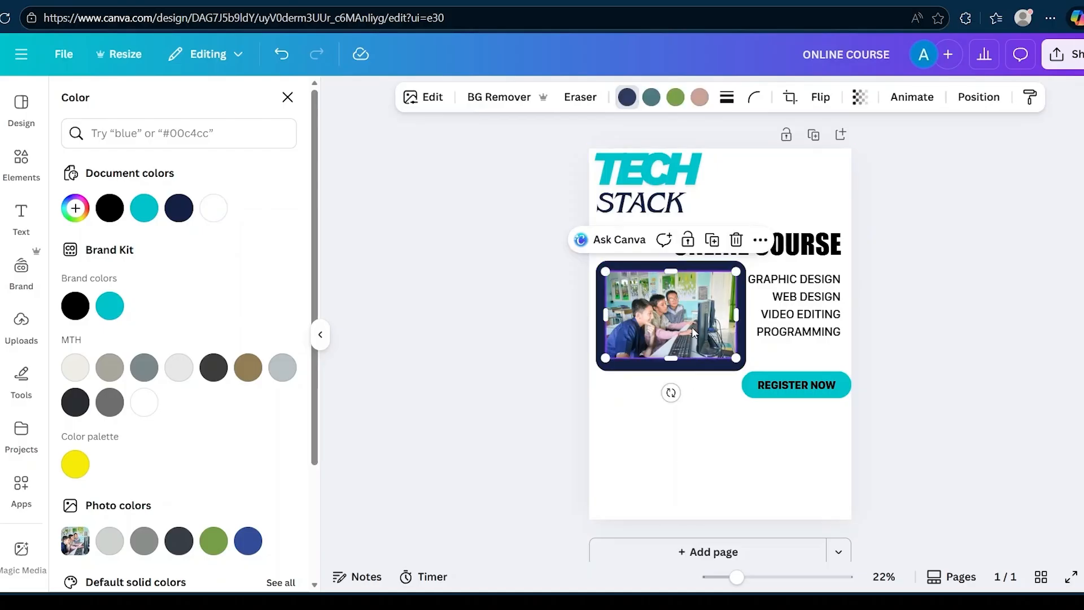
{"action": "left_click", "coordinate": [758, 99]}
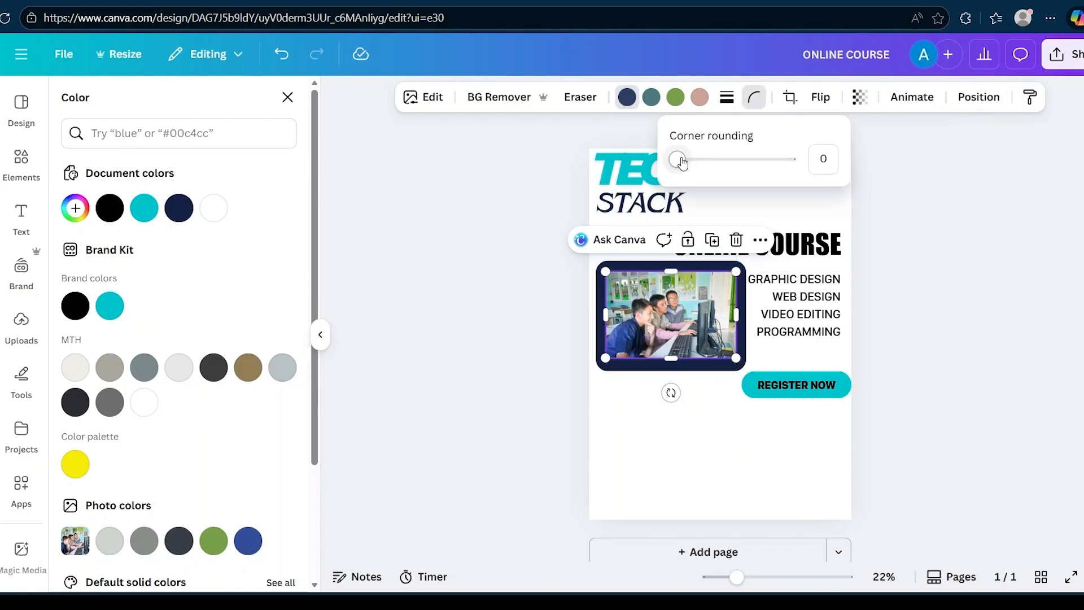
{"action": "left_click_drag", "start_coordinate": [682, 162], "coordinate": [712, 162]}
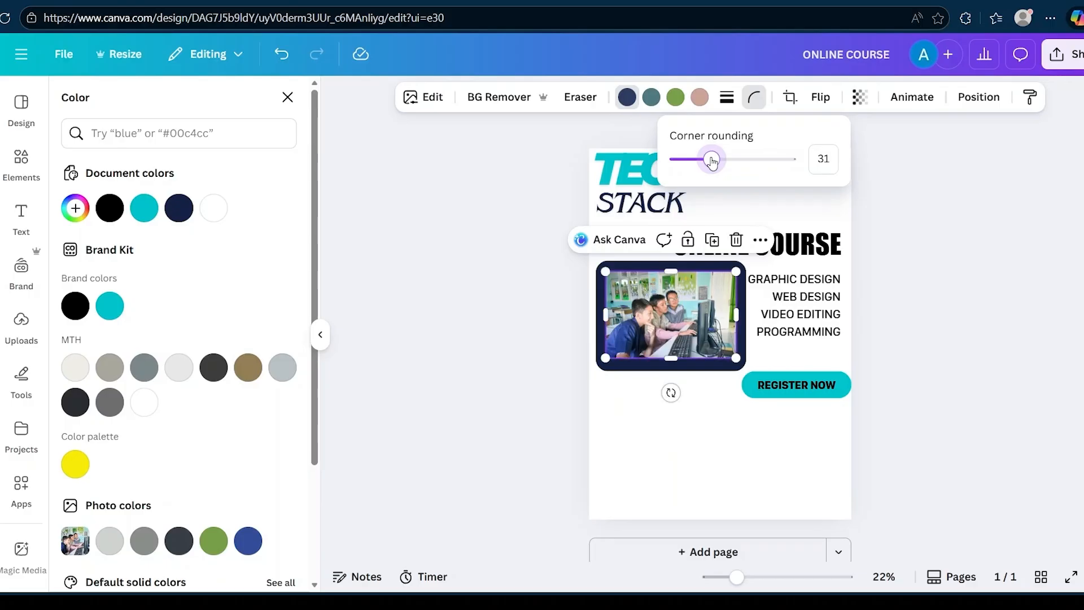
Enlarge the student photo slightly from its lower corner so it fills more of the navy frame
{"action": "left_click", "coordinate": [733, 362]}
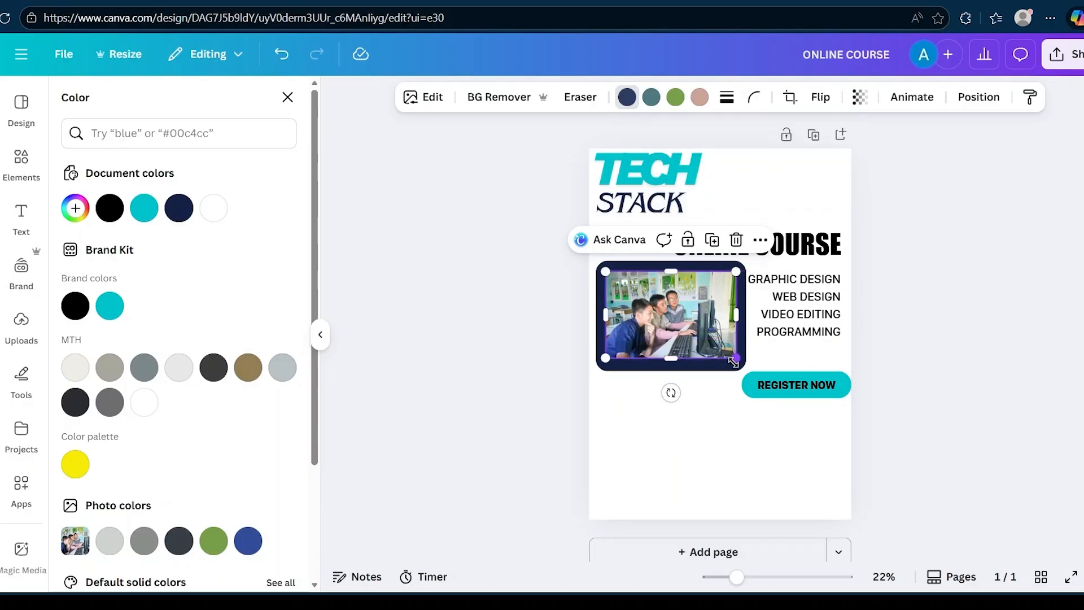
{"action": "left_click_drag", "start_coordinate": [734, 362], "coordinate": [740, 366]}
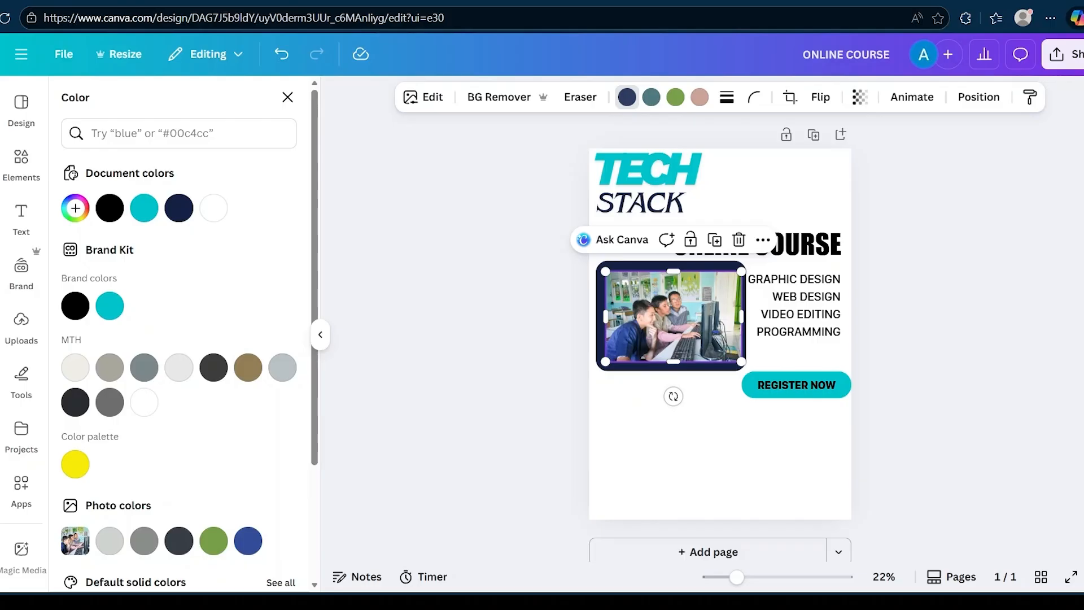
{"action": "left_click", "coordinate": [641, 503]}
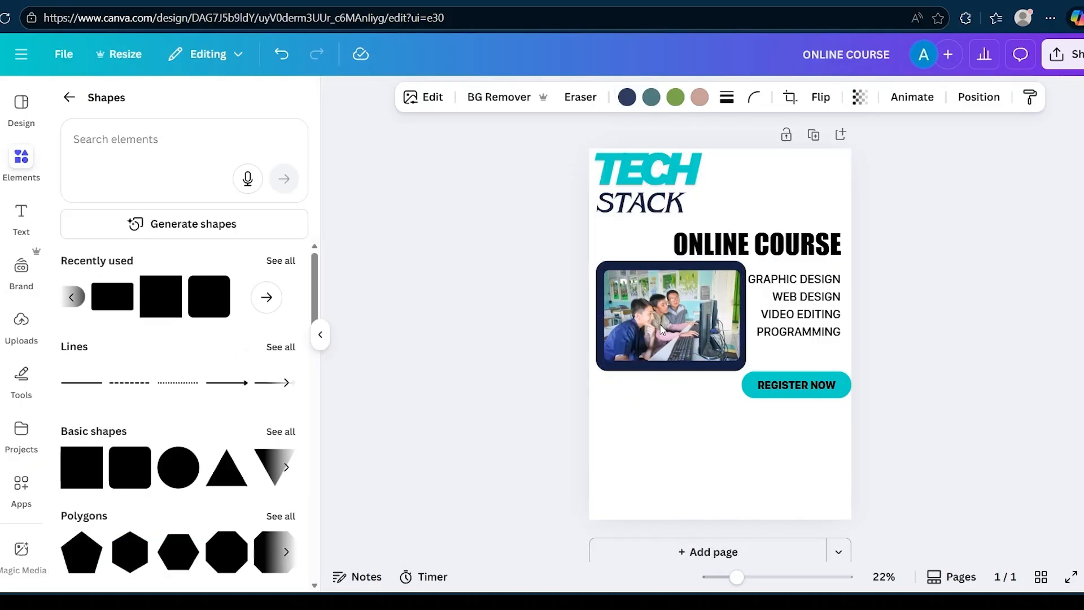
{"action": "left_click", "coordinate": [662, 329]}
{"action": "left_click", "coordinate": [701, 402]}
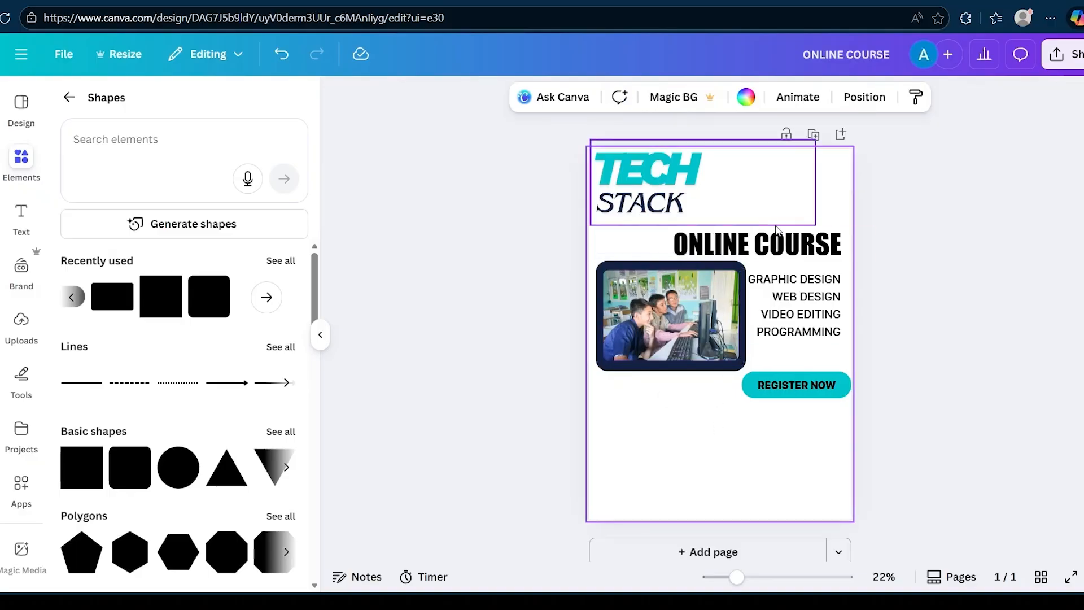
Nudge the ONLINE COURSE heading upward to leave more space above the framed photo
{"action": "left_click", "coordinate": [801, 245]}
{"action": "key", "text": "Up"}
{"action": "key", "text": "Up"}
{"action": "key", "text": "Up"}
{"action": "key", "text": "Up"}
{"action": "key", "text": "Up"}
{"action": "key", "text": "Up"}
{"action": "key", "text": "Up"}
{"action": "key", "text": "Up"}
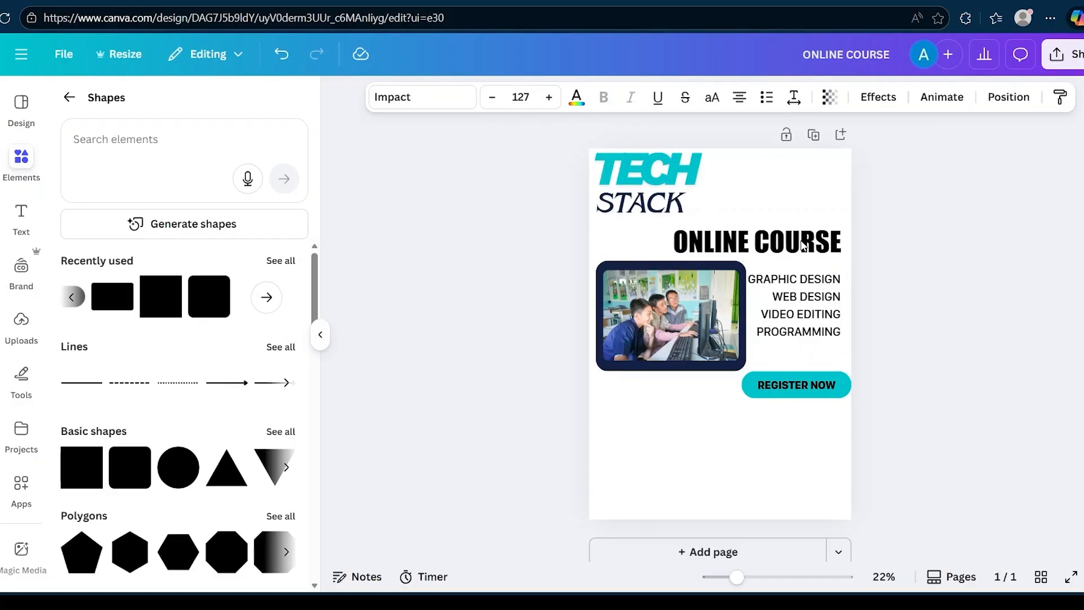
Nudge the course list slightly right, away from the photo frame, and a little downward
{"action": "left_click", "coordinate": [818, 312]}
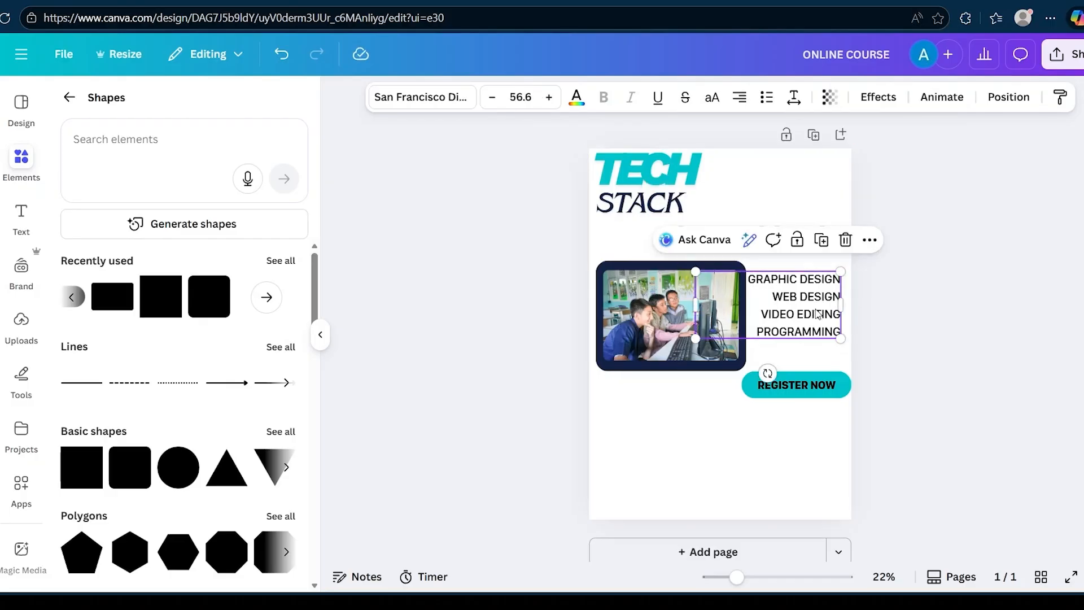
{"action": "key", "text": "Right"}
{"action": "key", "text": "Right"}
{"action": "key", "text": "Right"}
{"action": "key", "text": "Right"}
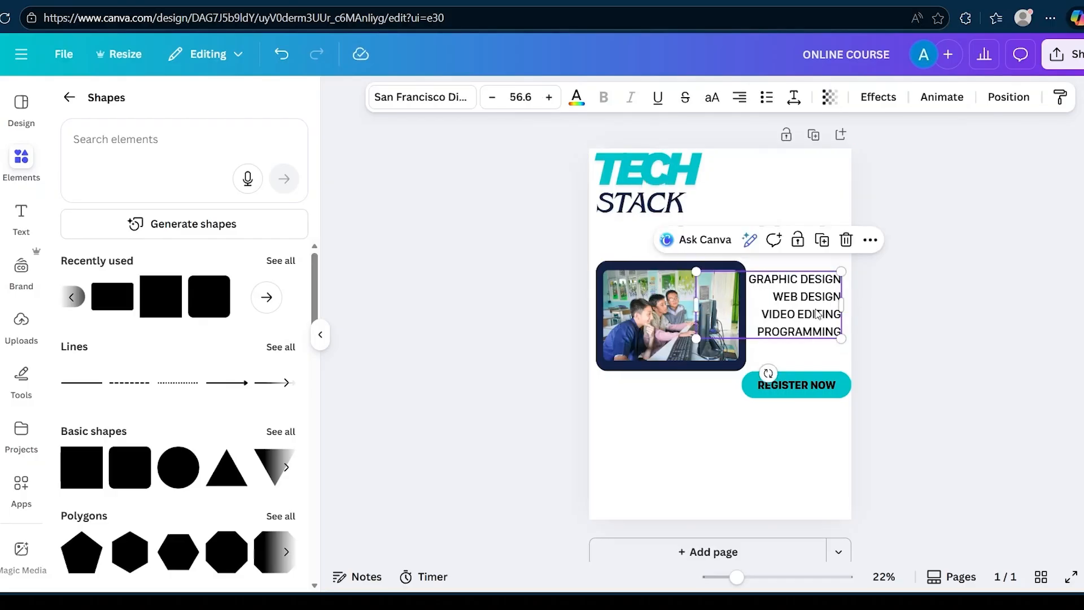
{"action": "key", "text": "Down"}
{"action": "key", "text": "Down"}
{"action": "key", "text": "Down"}
{"action": "key", "text": "Down"}
{"action": "key", "text": "Down"}
{"action": "key", "text": "Down"}
{"action": "key", "text": "Down"}
{"action": "key", "text": "Down"}
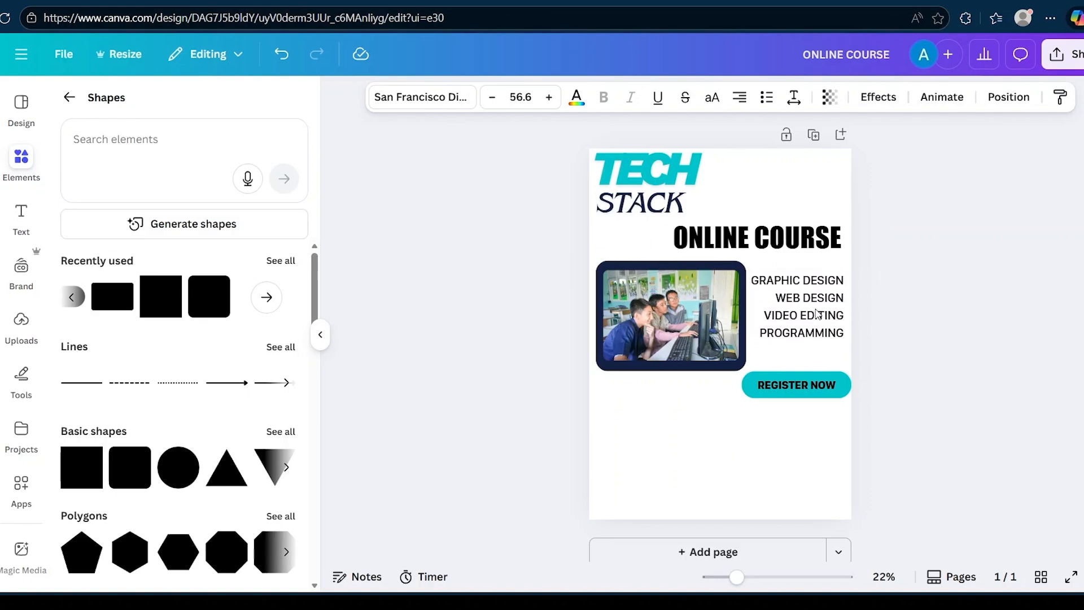
Move the REGISTER NOW button down below the level of the photo frame and shift it left, away from the page edge
{"action": "left_click", "coordinate": [813, 389]}
{"action": "key", "text": "Down"}
{"action": "key", "text": "Down"}
{"action": "key", "text": "Down"}
{"action": "key", "text": "Down"}
{"action": "key", "text": "Down"}
{"action": "key", "text": "Down"}
{"action": "key", "text": "Down"}
{"action": "key", "text": "Down"}
{"action": "key", "text": "Down"}
{"action": "key", "text": "Down"}
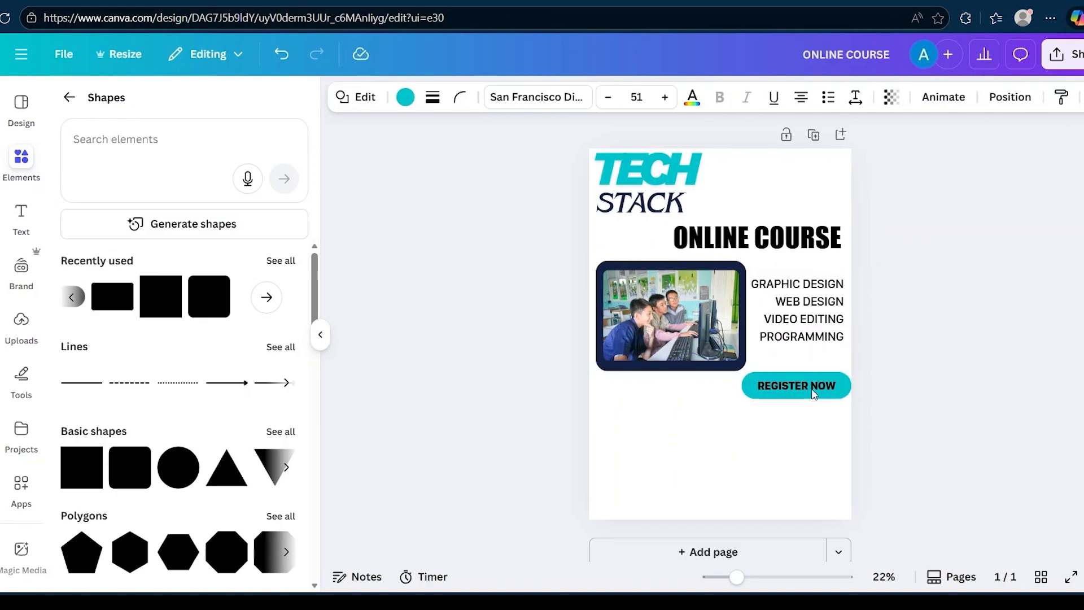
{"action": "key", "text": "Down"}
{"action": "key", "text": "Down"}
{"action": "key", "text": "Down"}
{"action": "key", "text": "Down"}
{"action": "key", "text": "Down"}
{"action": "key", "text": "Down"}
{"action": "key", "text": "Down"}
{"action": "key", "text": "Down"}
{"action": "key", "text": "Down"}
{"action": "key", "text": "Down"}
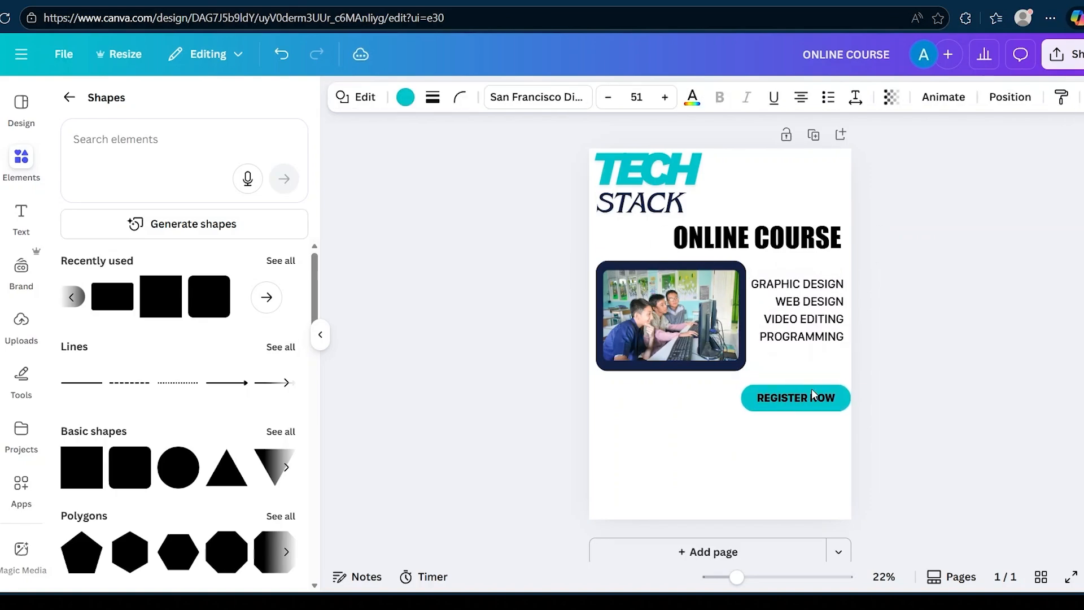
{"action": "key", "text": "shift+Left"}
{"action": "key", "text": "shift+Left"}
{"action": "key", "text": "shift+Left"}
{"action": "key", "text": "shift+Left"}
{"action": "key", "text": "shift+Left"}
{"action": "key", "text": "shift+Left"}
{"action": "key", "text": "Escape"}
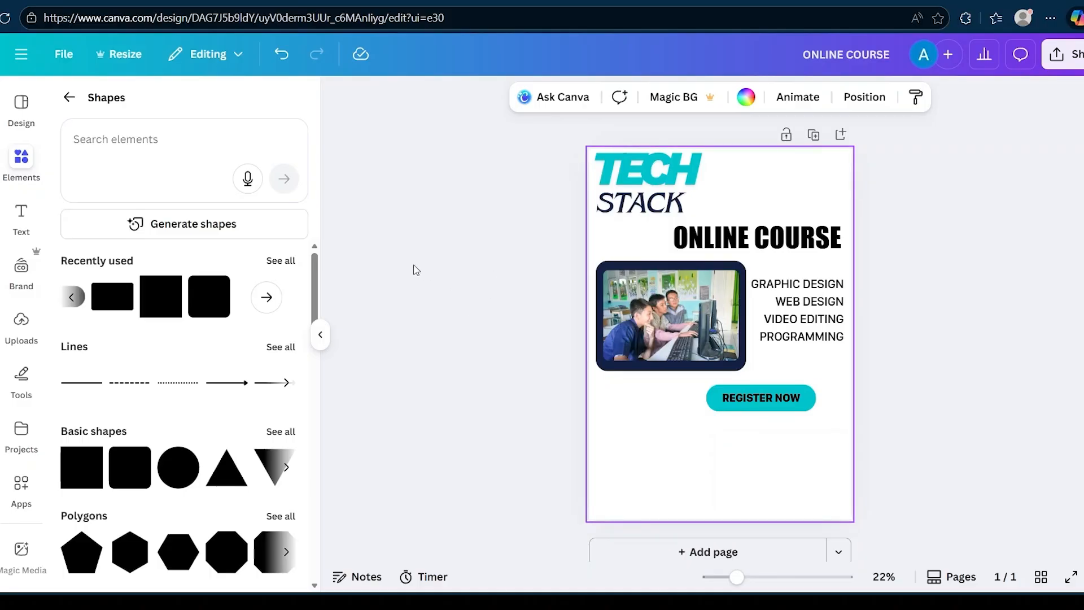
{"action": "left_click", "coordinate": [21, 214]}
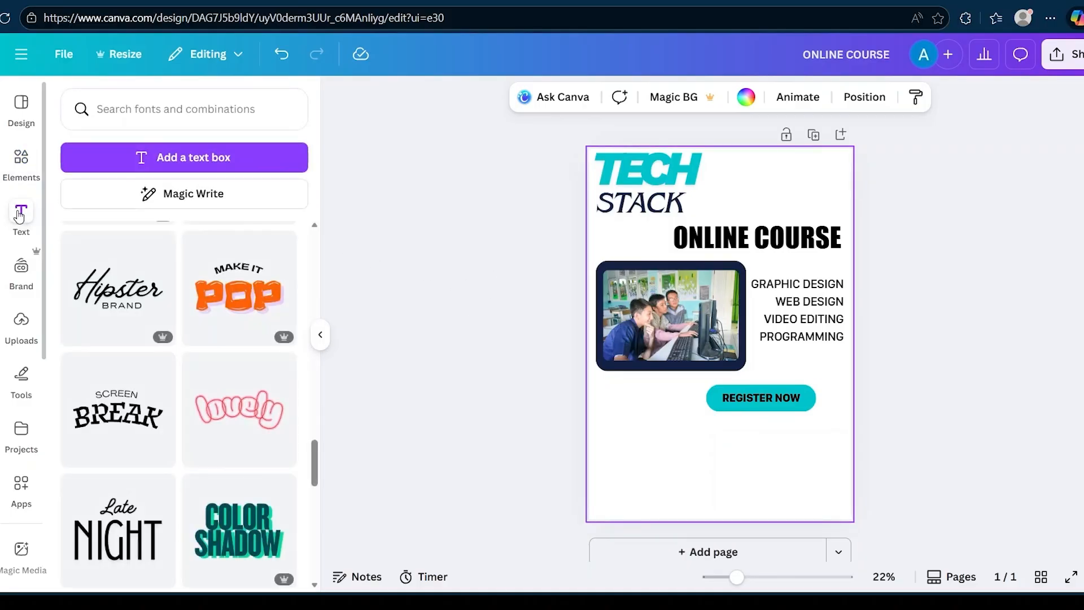
{"action": "left_click", "coordinate": [239, 158]}
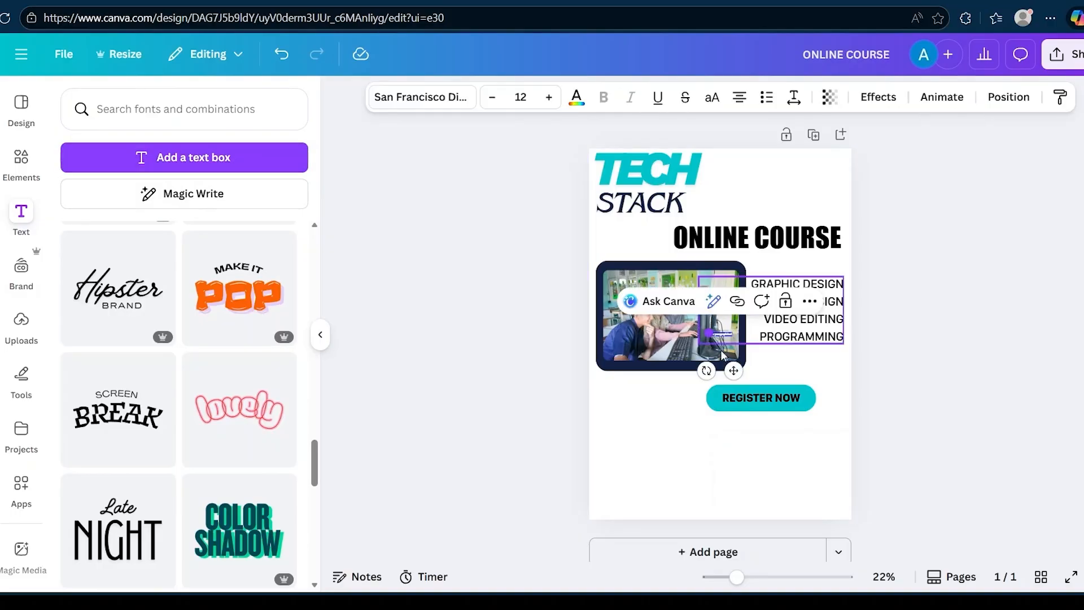
{"action": "left_click_drag", "start_coordinate": [733, 369], "coordinate": [767, 446]}
{"action": "left_click_drag", "start_coordinate": [752, 440], "coordinate": [631, 489]}
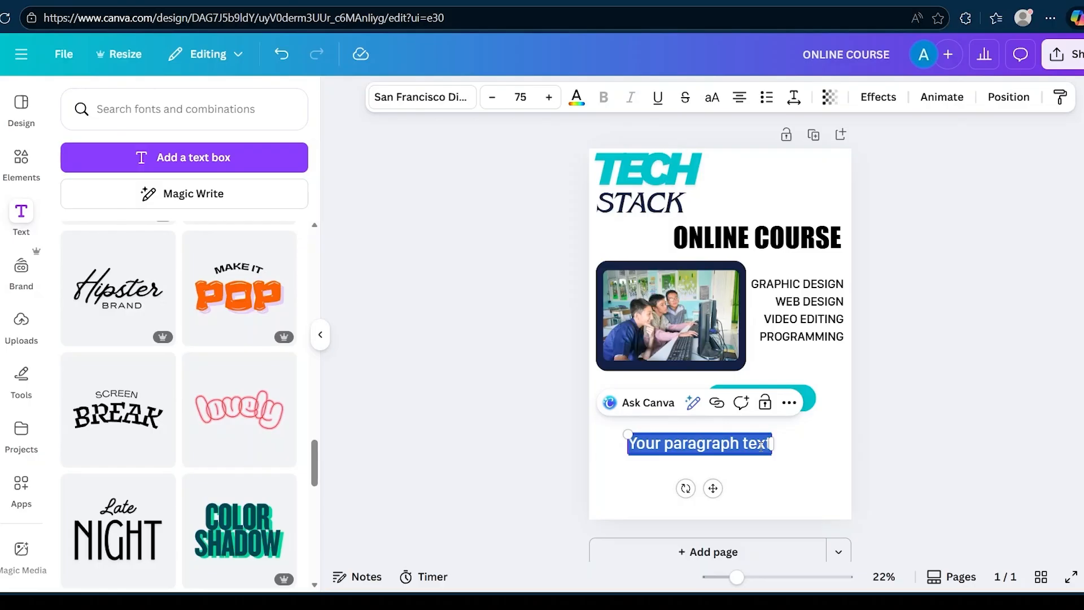
{"action": "key", "text": "ctrl+v"}
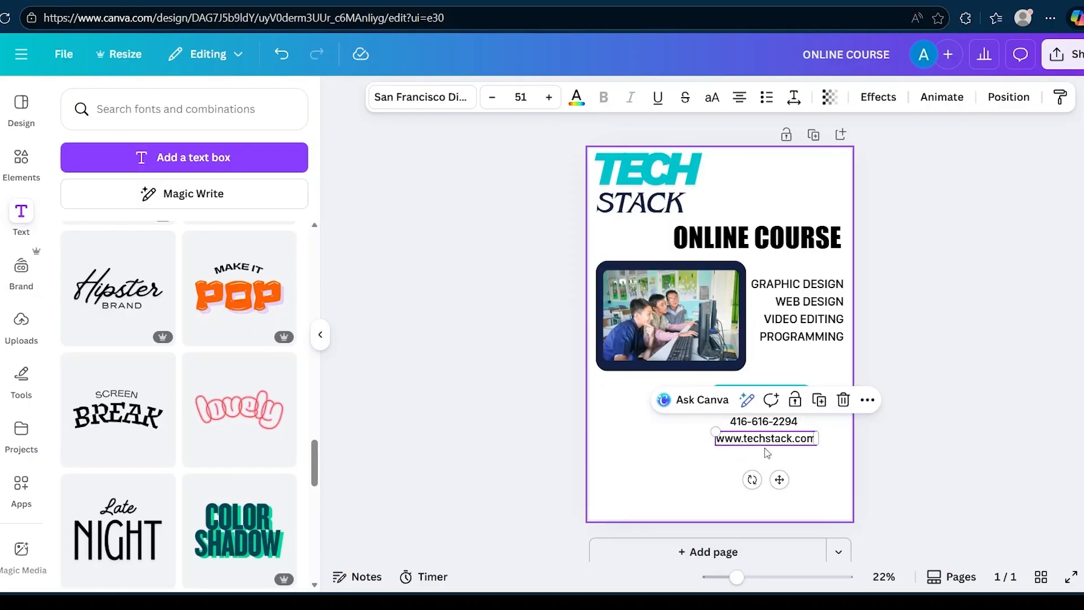
{"action": "left_click", "coordinate": [767, 451]}
Search the graphics for "abstract lines" and add the green diagonal stripes graphic to the poster
{"action": "left_click", "coordinate": [21, 161]}
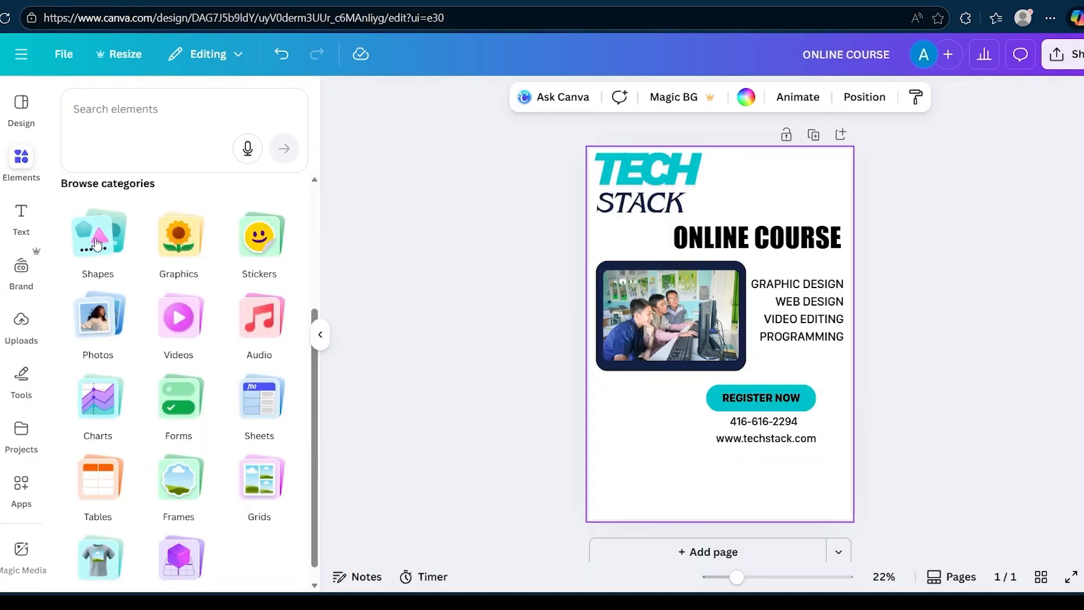
{"action": "left_click", "coordinate": [180, 240]}
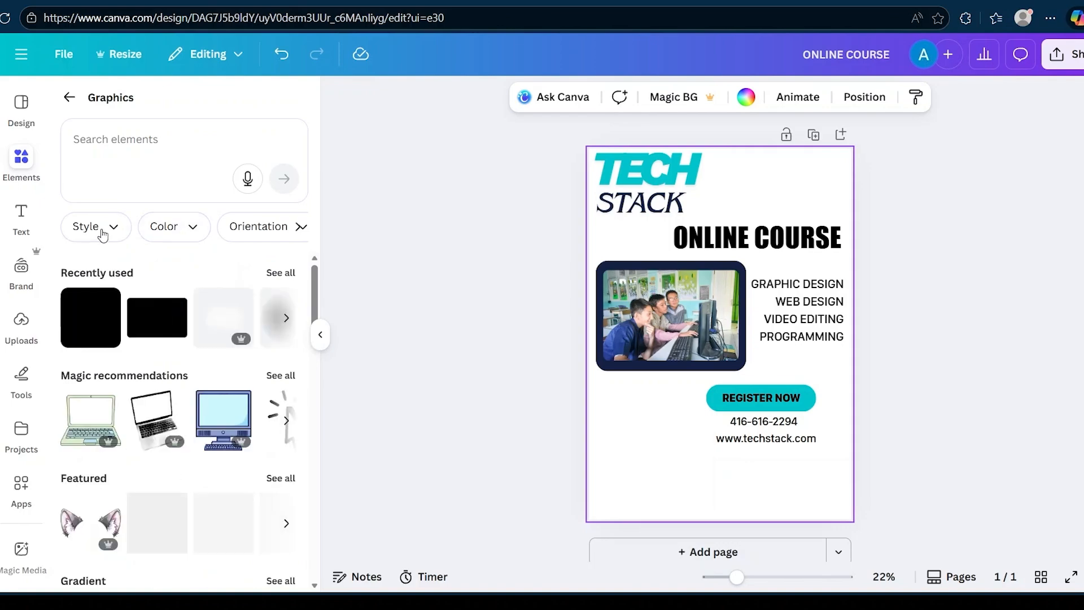
{"action": "scroll", "coordinate": [186, 232], "scroll_direction": "right", "scroll_amount": 3}
{"action": "left_click", "coordinate": [150, 142]}
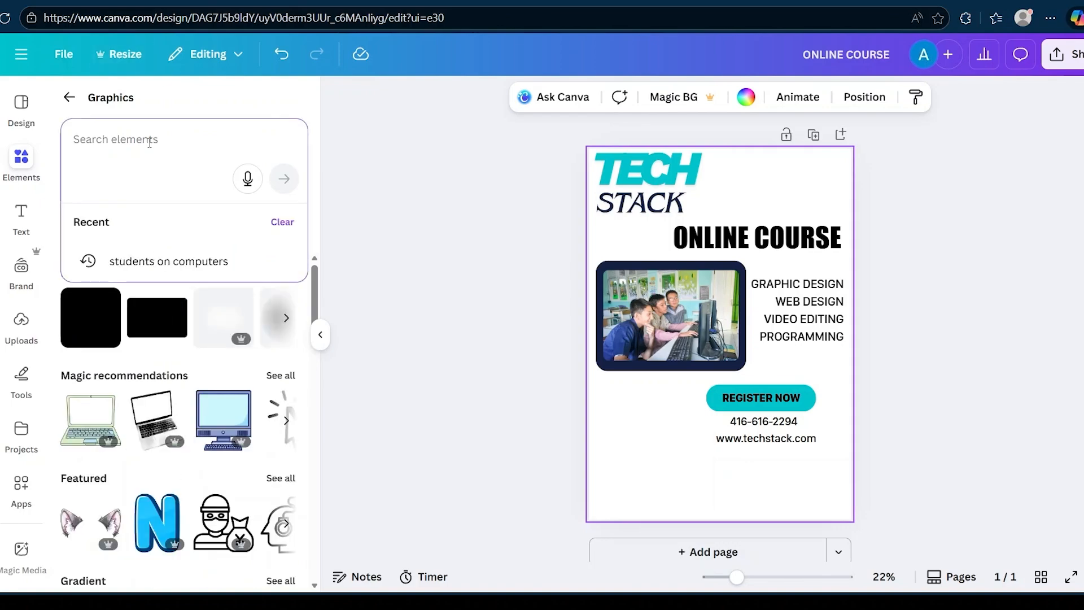
{"action": "type", "text": "abstract lines"}
{"action": "key", "text": "Return"}
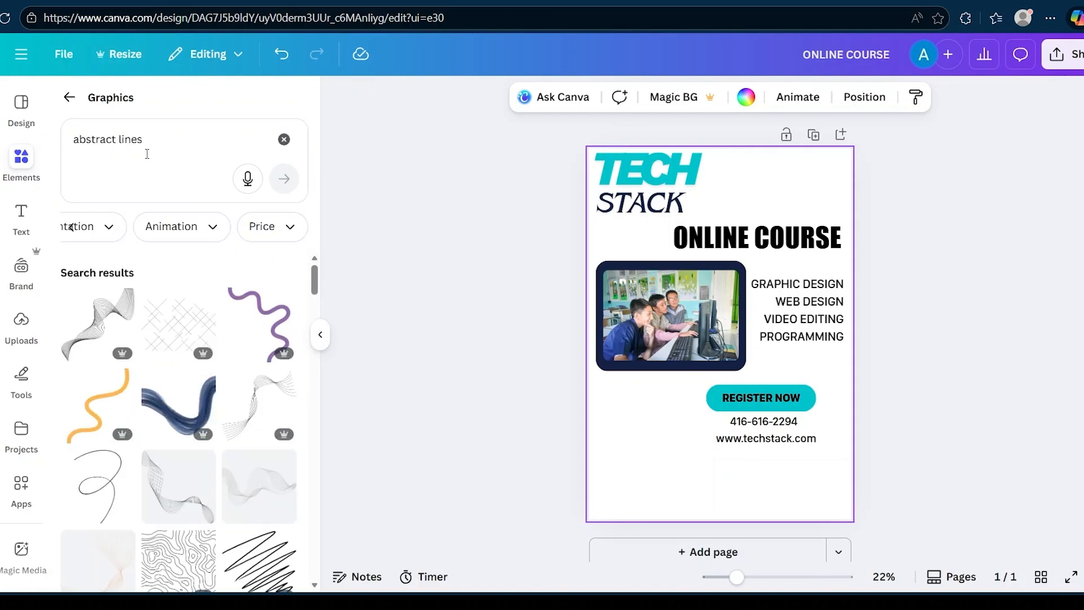
{"action": "scroll", "coordinate": [192, 441], "scroll_direction": "down", "scroll_amount": 8}
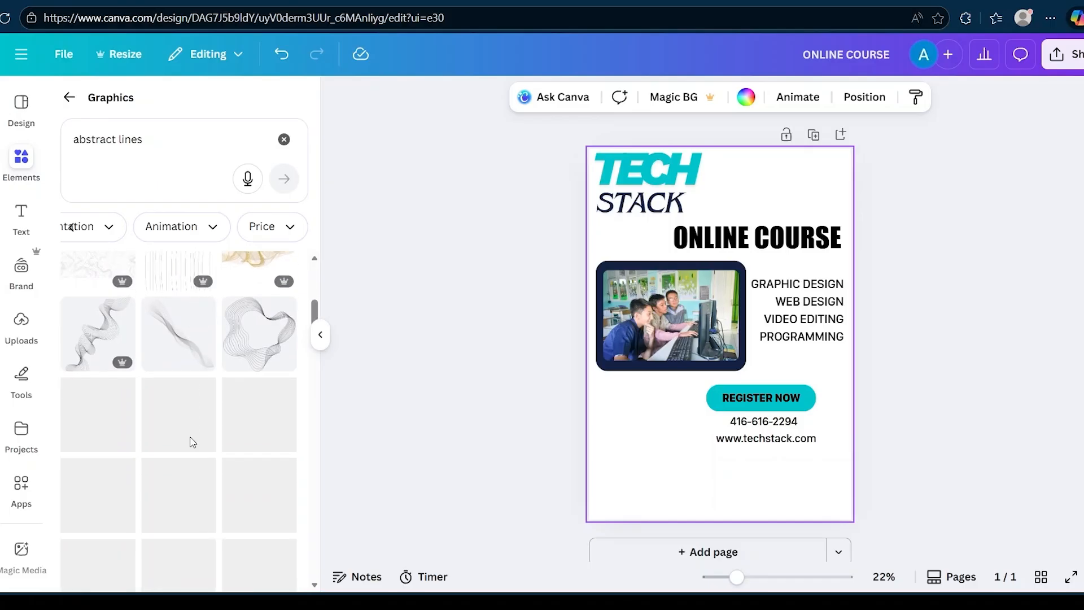
{"action": "scroll", "coordinate": [193, 441], "scroll_direction": "down", "scroll_amount": 2}
{"action": "scroll", "coordinate": [191, 442], "scroll_direction": "up", "scroll_amount": 1}
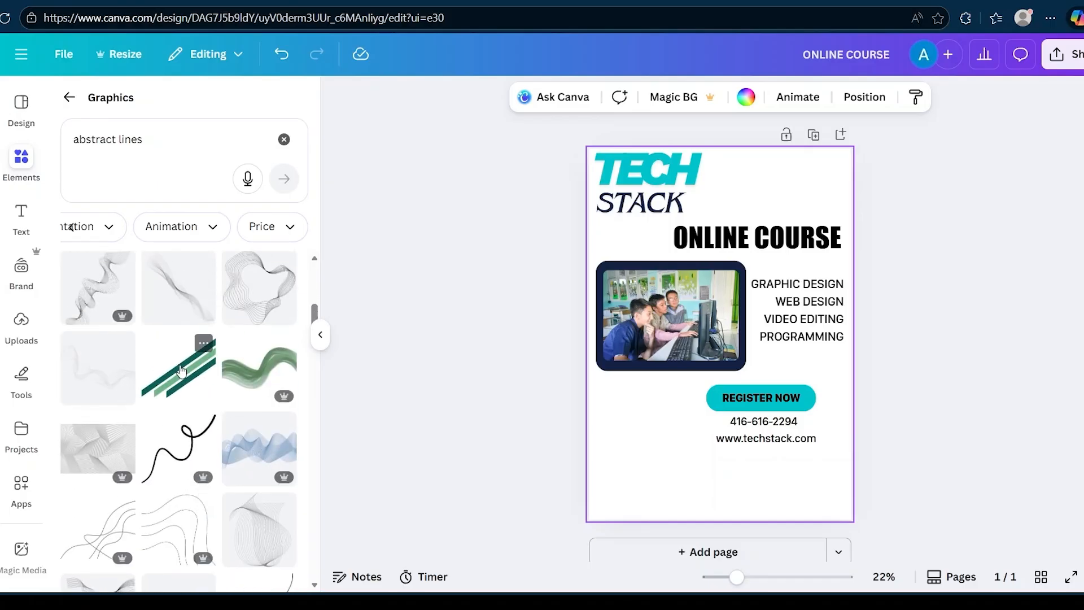
{"action": "left_click", "coordinate": [180, 371]}
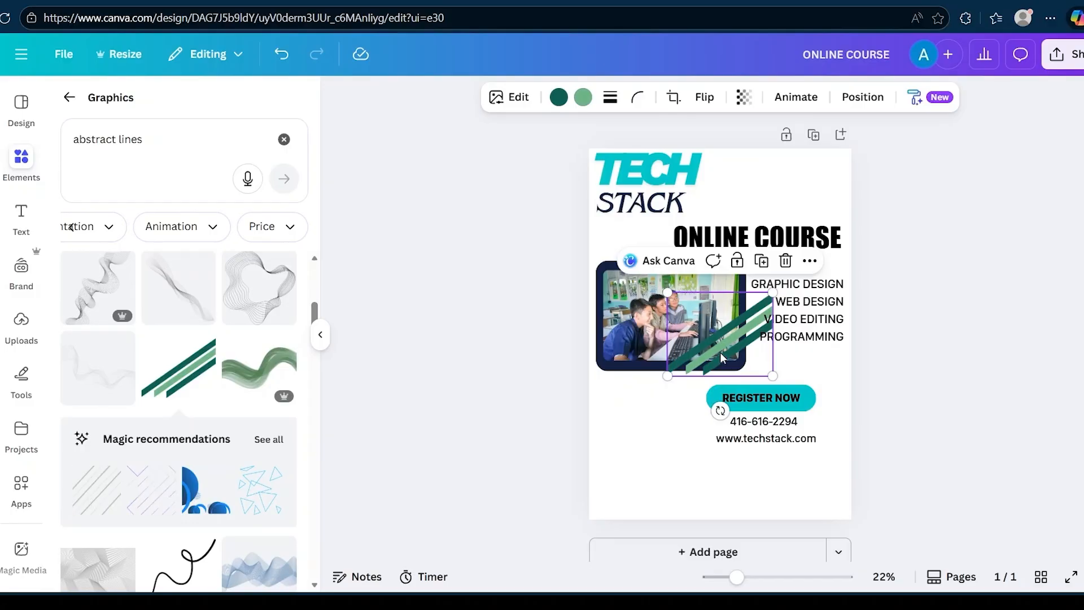
Enlarge the stripes graphic to about 41.8 by 33.4, rotate it to slope downward to the right, and place it across the poster's lower-left corner
{"action": "left_click_drag", "start_coordinate": [721, 354], "coordinate": [656, 479]}
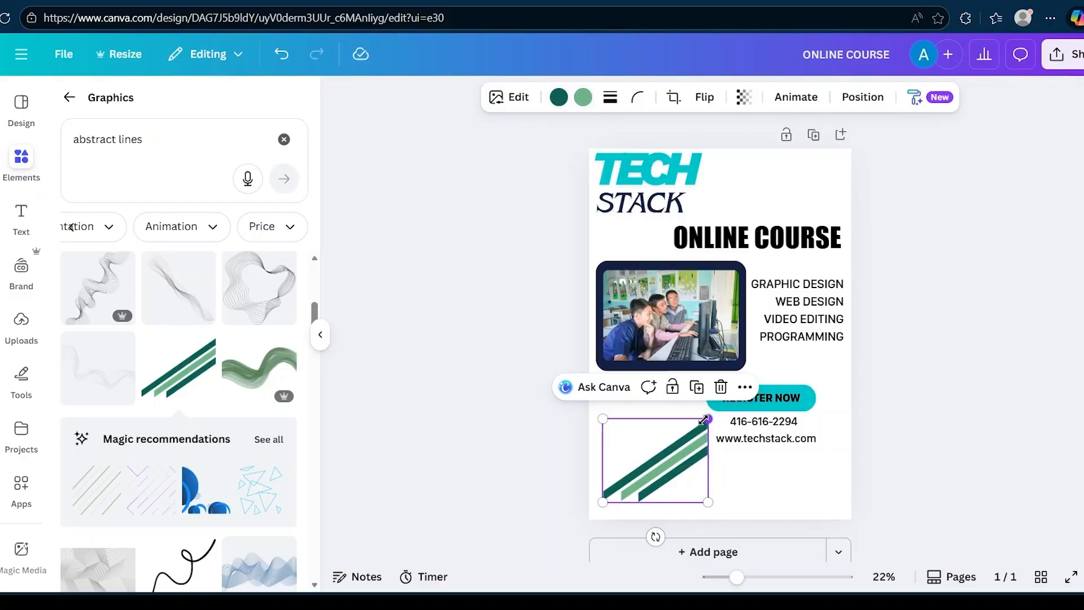
{"action": "left_click_drag", "start_coordinate": [706, 419], "coordinate": [864, 293]}
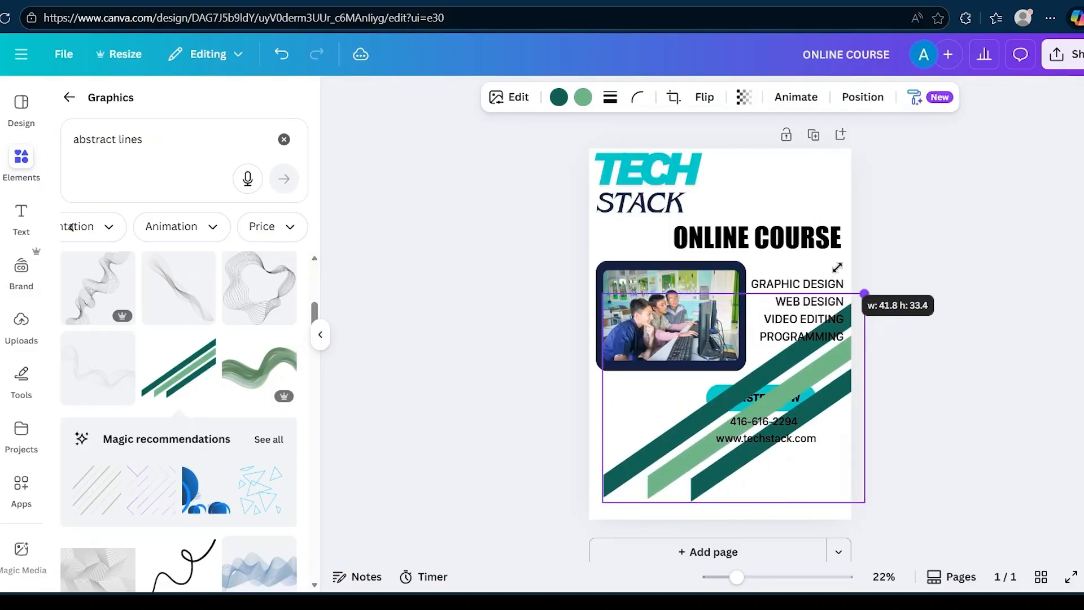
{"action": "left_click_drag", "start_coordinate": [732, 537], "coordinate": [552, 475]}
{"action": "left_click_drag", "start_coordinate": [686, 394], "coordinate": [618, 442]}
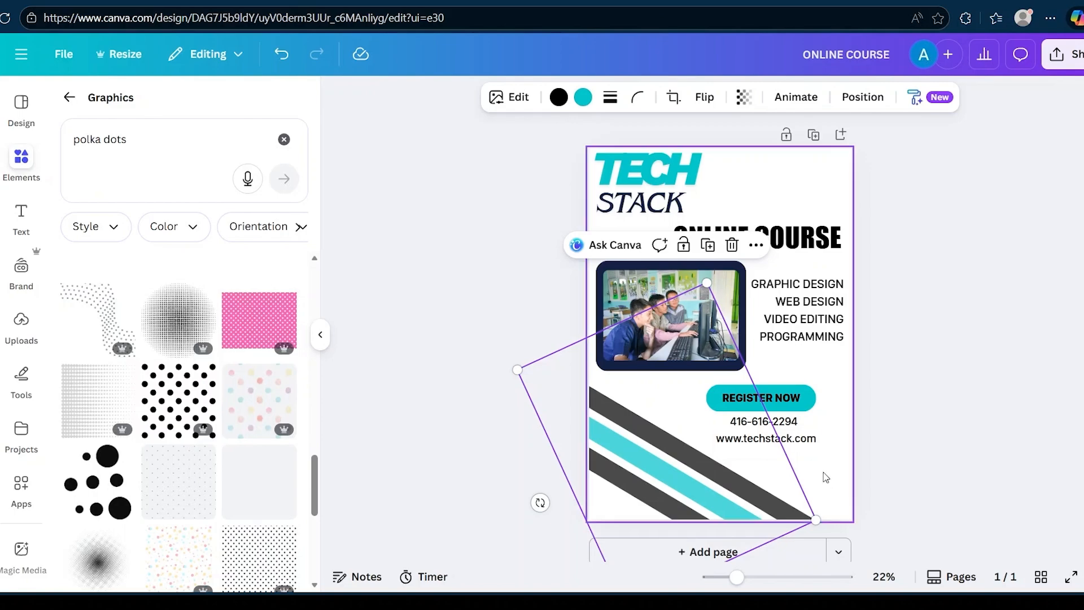
{"action": "left_click", "coordinate": [969, 348]}
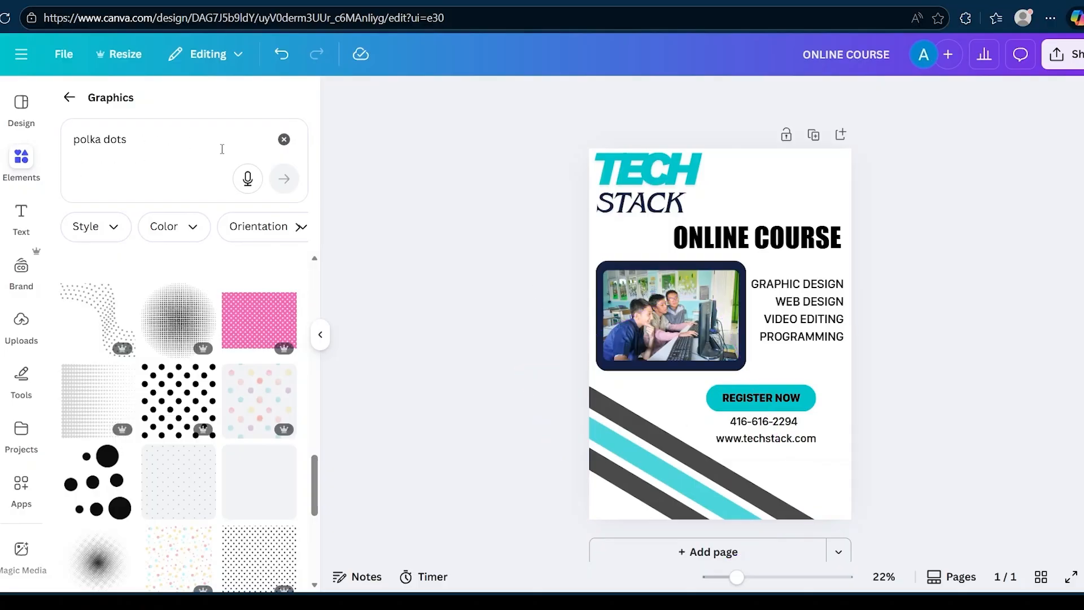
Search the graphics for "contact icon" and add the plain black telephone handset without a crown badge
{"action": "left_click", "coordinate": [284, 139]}
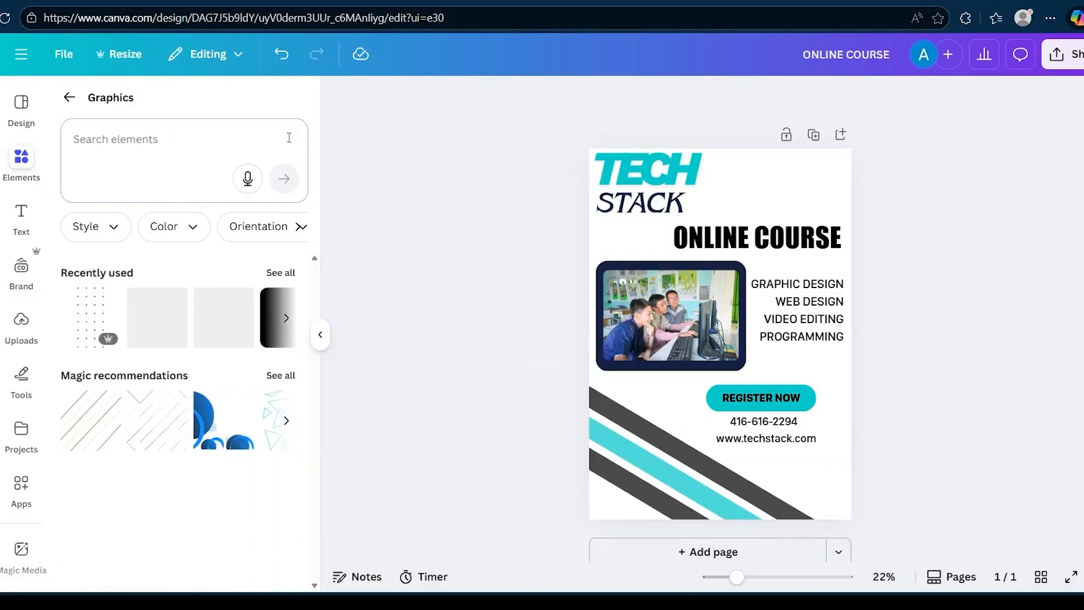
{"action": "left_click", "coordinate": [237, 137]}
{"action": "type", "text": "contact"}
{"action": "left_click", "coordinate": [169, 305]}
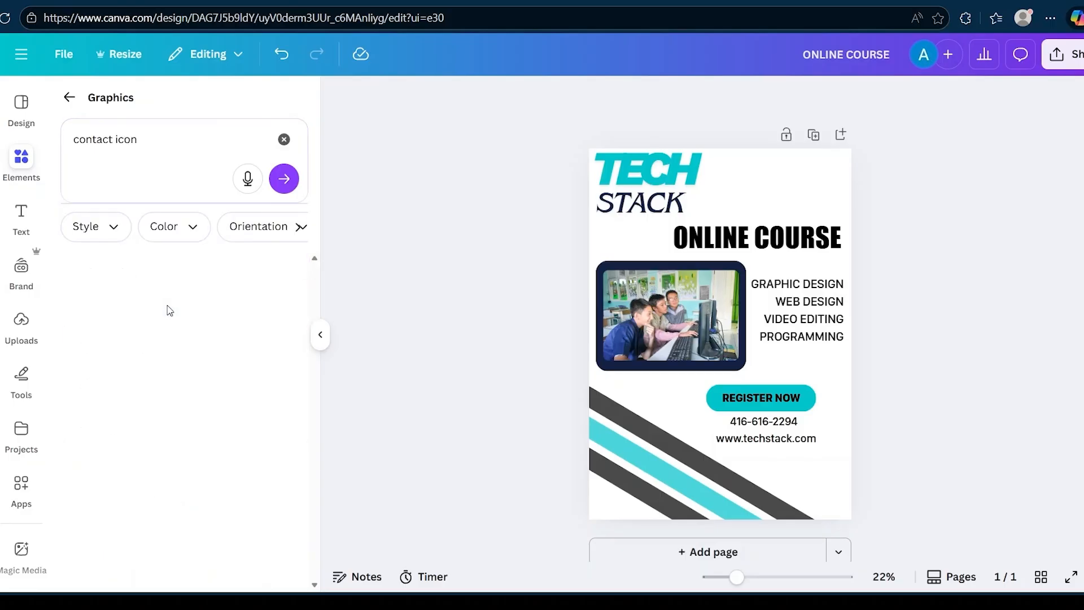
{"action": "scroll", "coordinate": [186, 442], "scroll_direction": "down", "scroll_amount": 8}
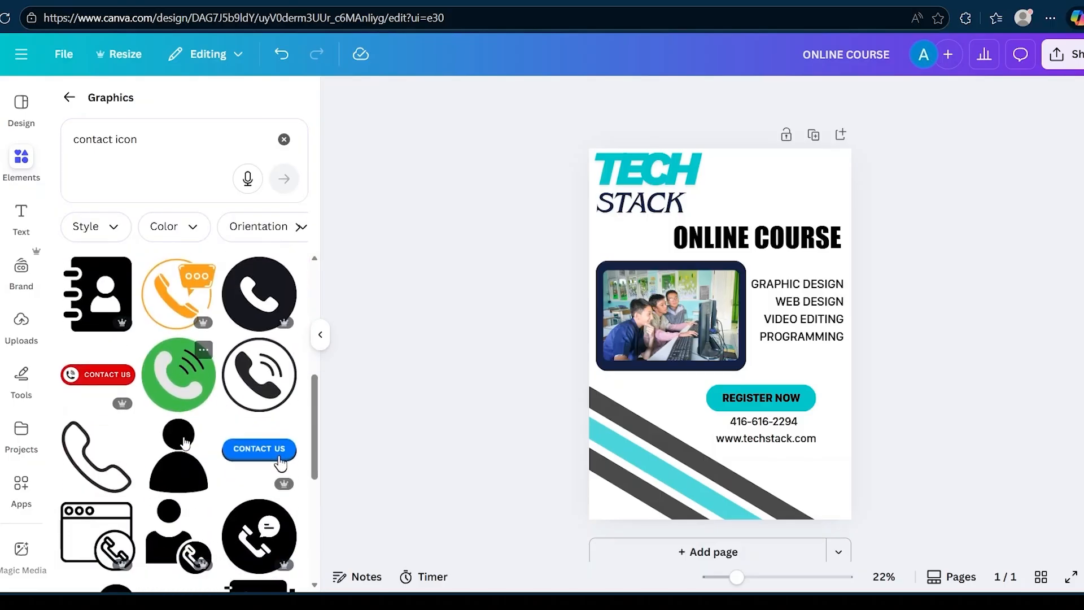
{"action": "scroll", "coordinate": [185, 442], "scroll_direction": "up", "scroll_amount": 8}
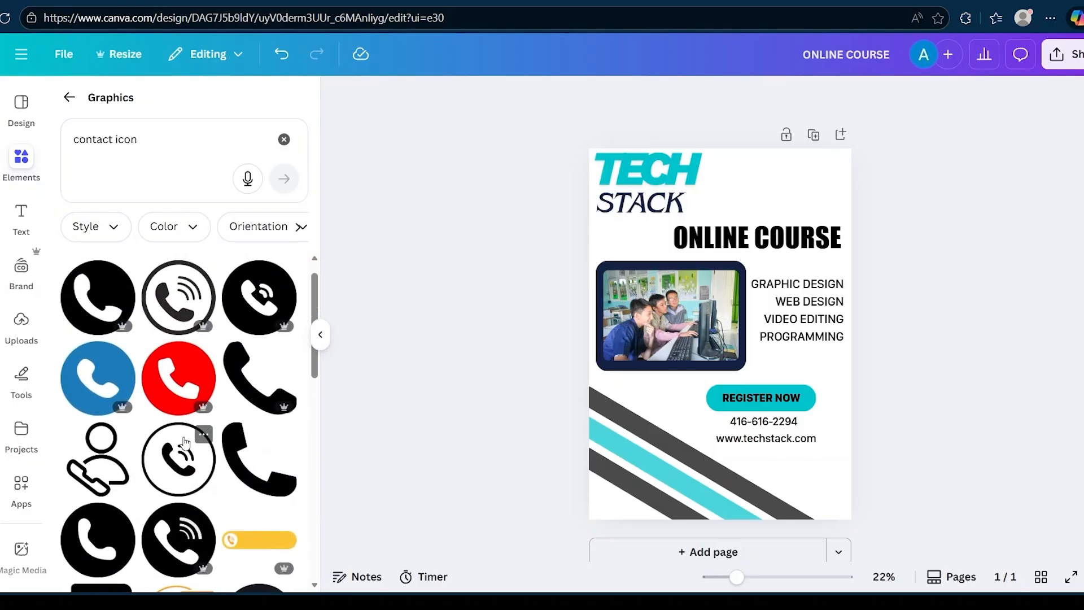
{"action": "left_click", "coordinate": [255, 496]}
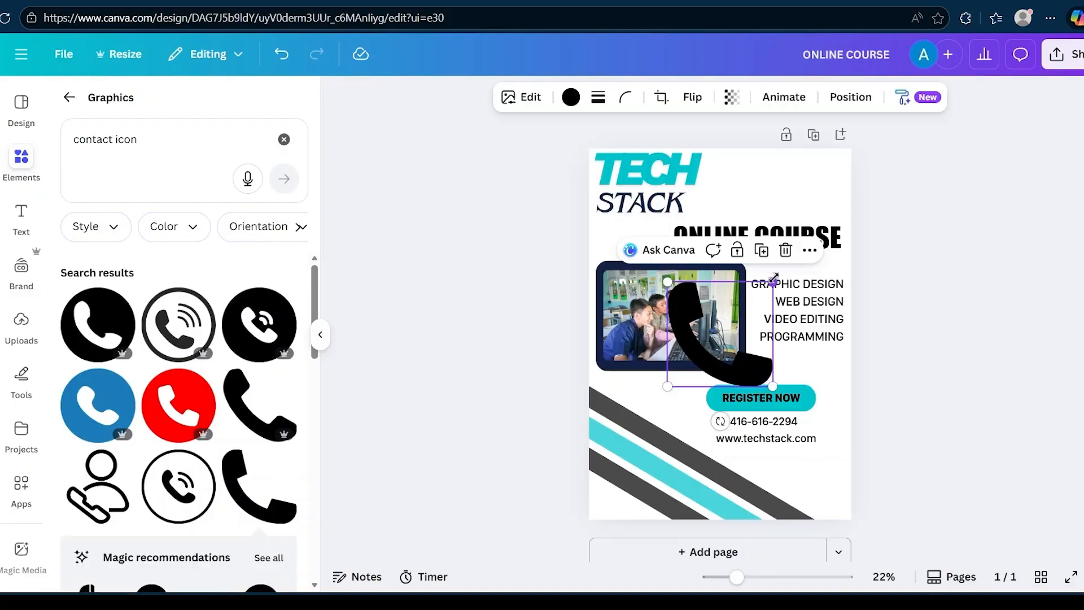
Shrink the handset icon to a small size and place it just left of the phone number
{"action": "left_click_drag", "start_coordinate": [773, 280], "coordinate": [700, 355]}
{"action": "left_click_drag", "start_coordinate": [684, 370], "coordinate": [697, 422]}
{"action": "left_click", "coordinate": [968, 339]}
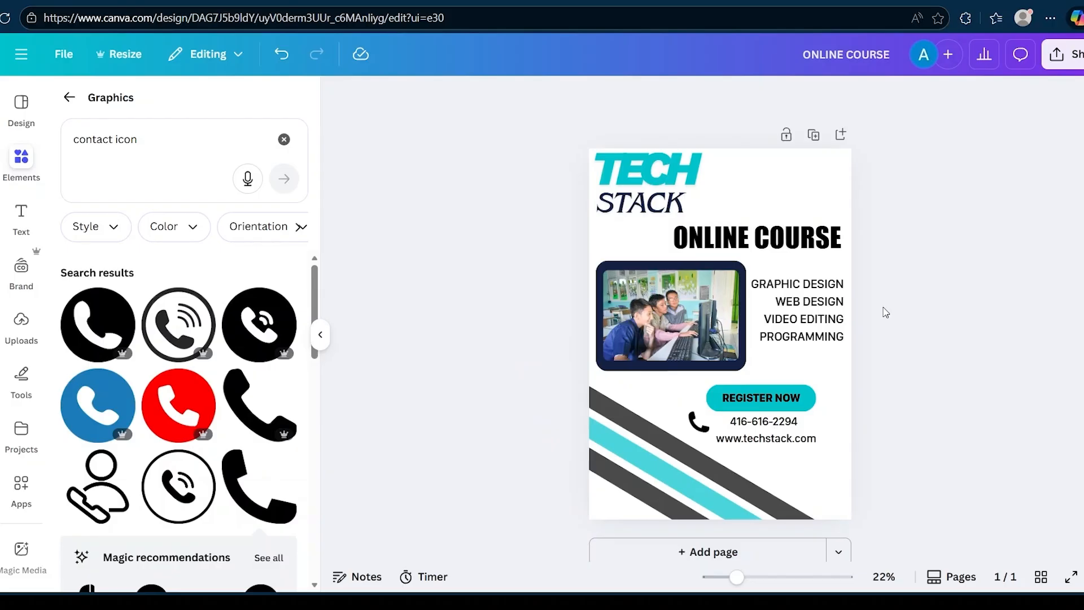
Download the finished poster as a PNG at size 1
{"action": "left_click", "coordinate": [1067, 60]}
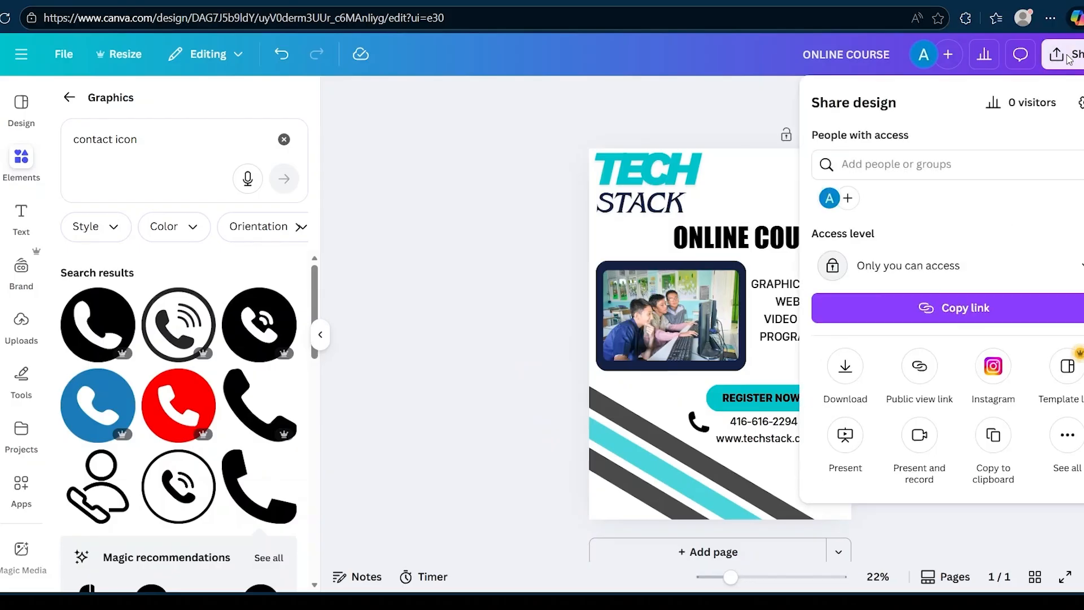
{"action": "left_click", "coordinate": [853, 382]}
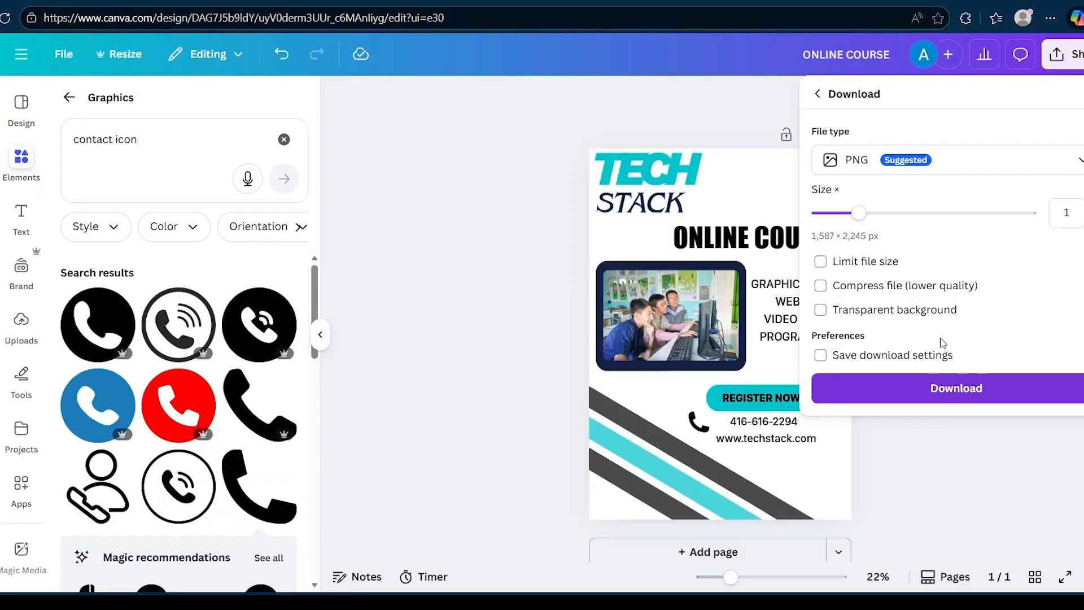
{"action": "left_click", "coordinate": [969, 166]}
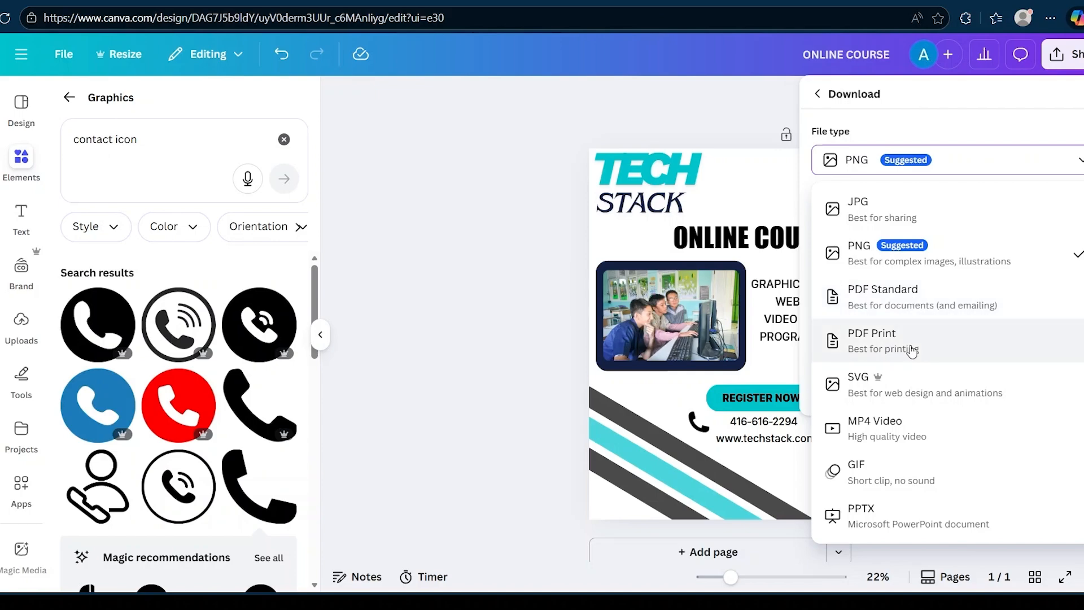
{"action": "left_click", "coordinate": [898, 253]}
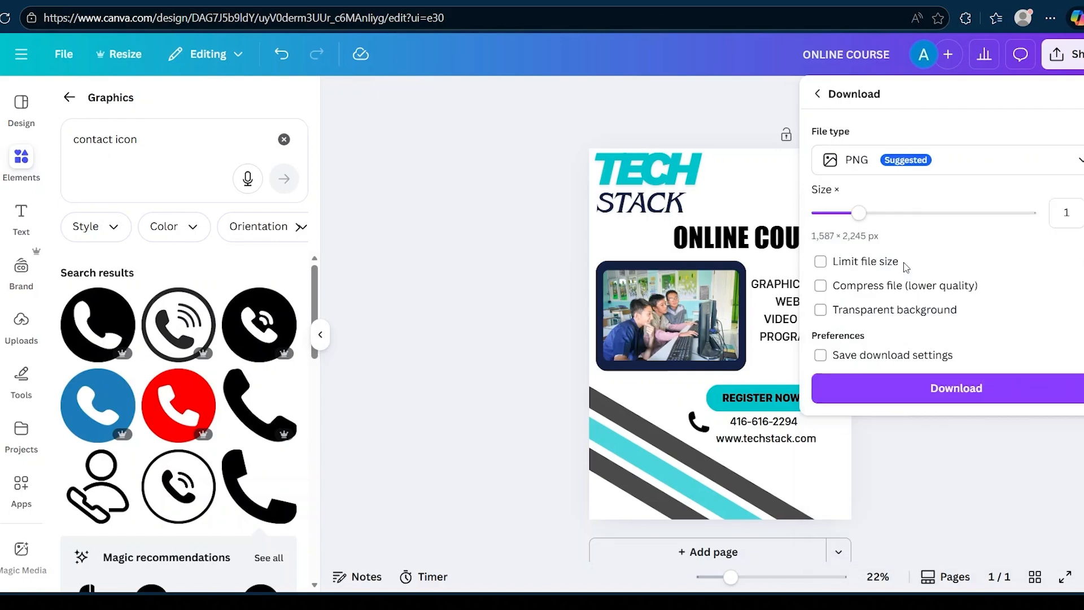
{"action": "left_click", "coordinate": [905, 391]}
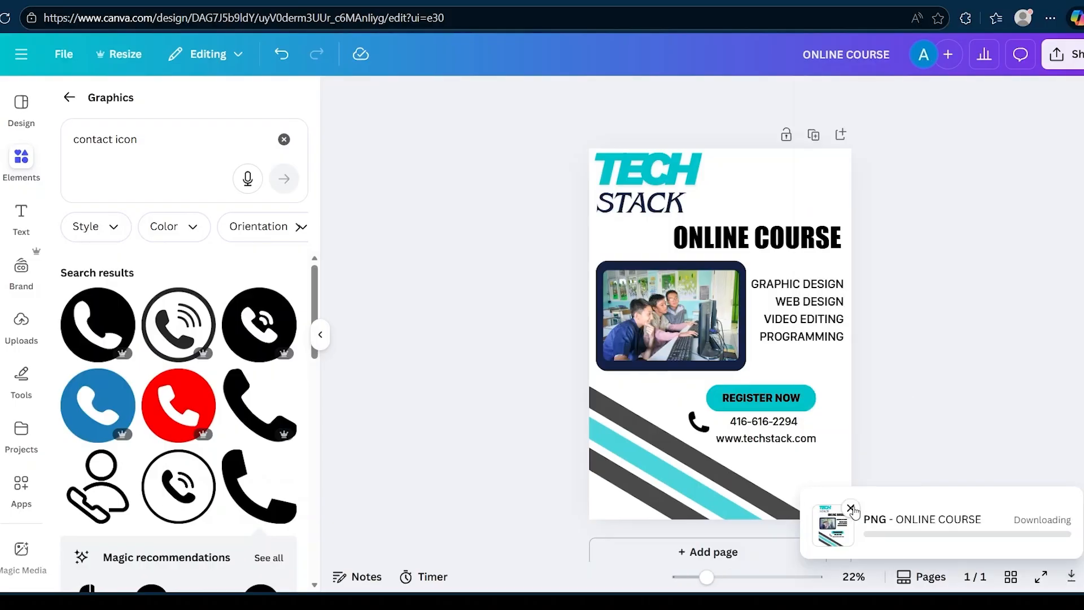